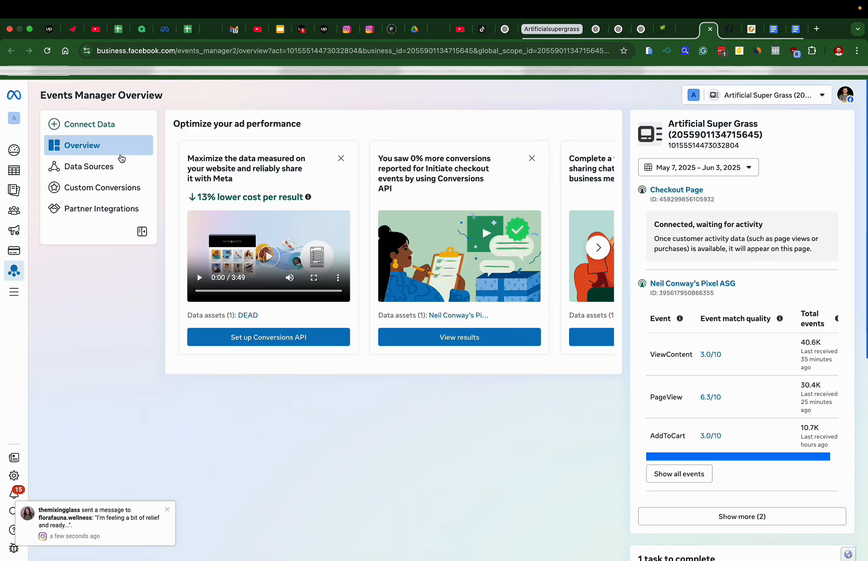
From Data Sources, start connecting a new Web data source and choose to create a new dataset
click(73, 167)
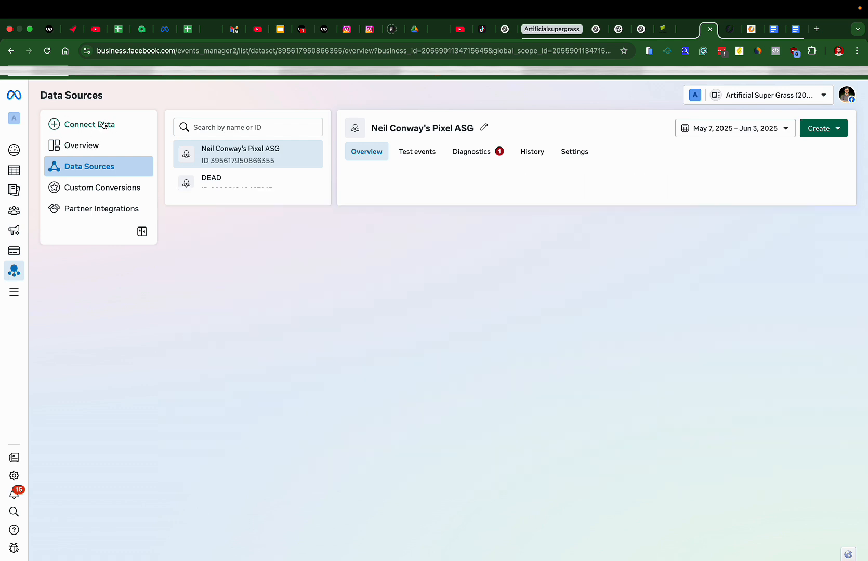
click(104, 124)
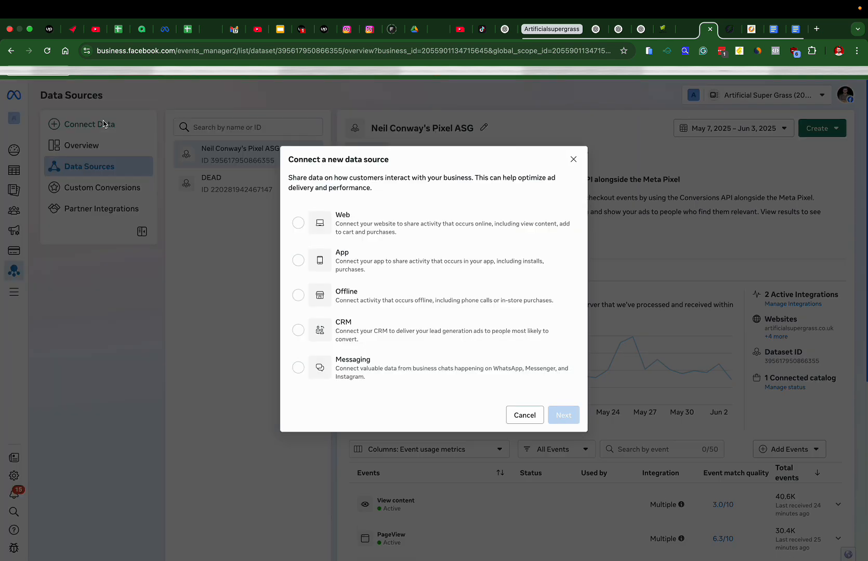
click(291, 212)
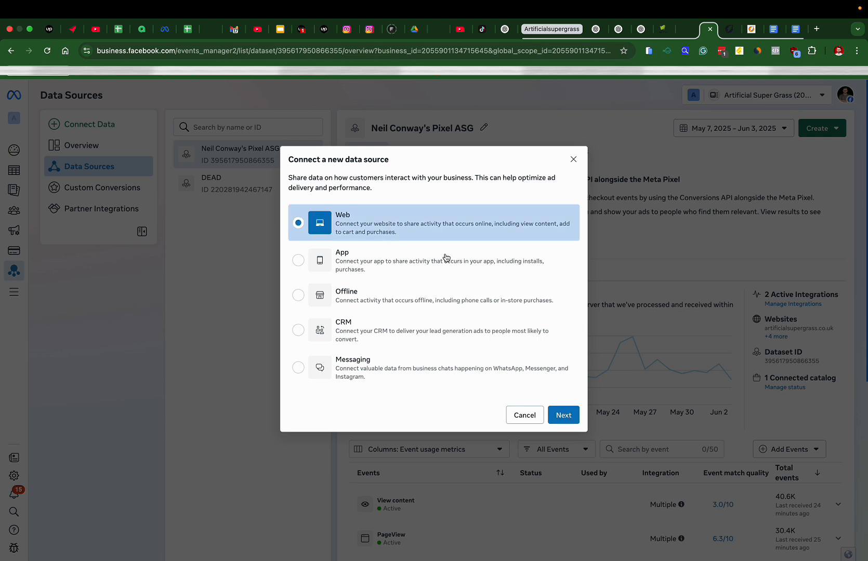
click(558, 416)
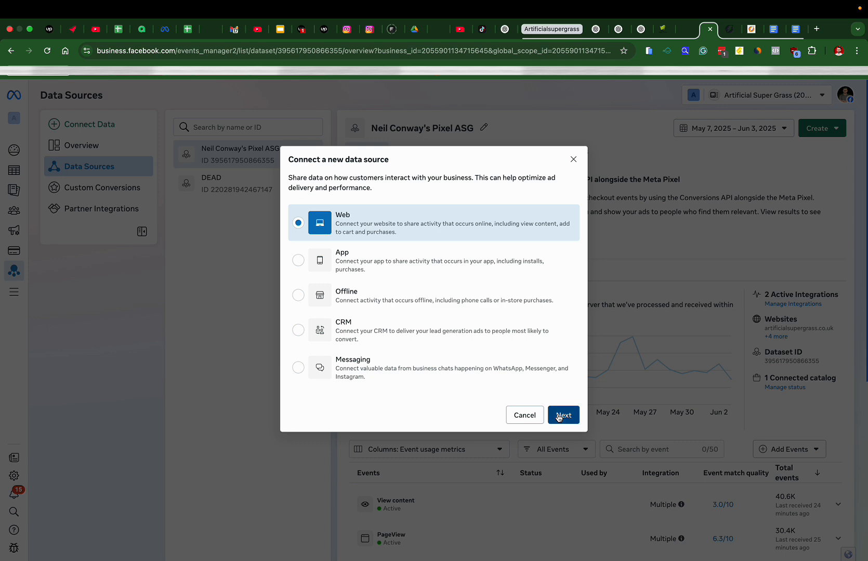
click(323, 290)
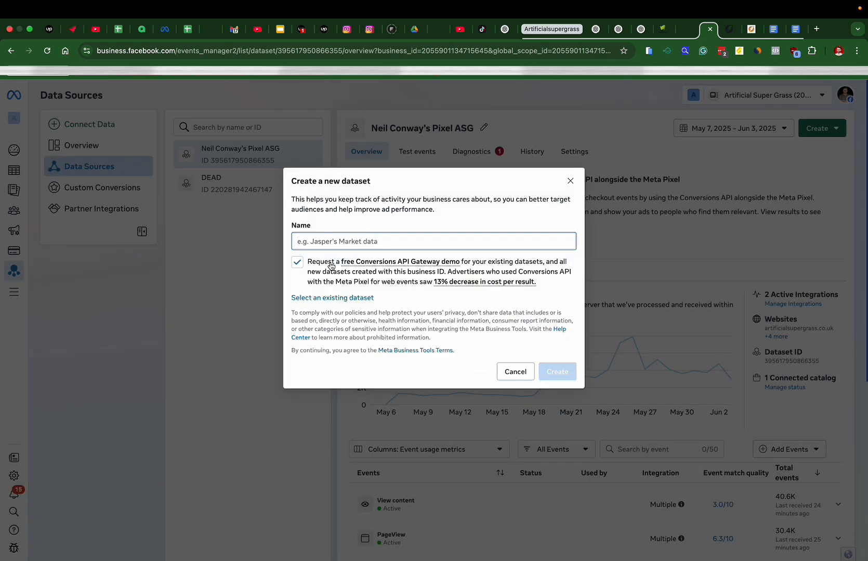
Decline the Conversions API Gateway demo and enter the owner's name with 'New Pixel' as the dataset name
click(298, 264)
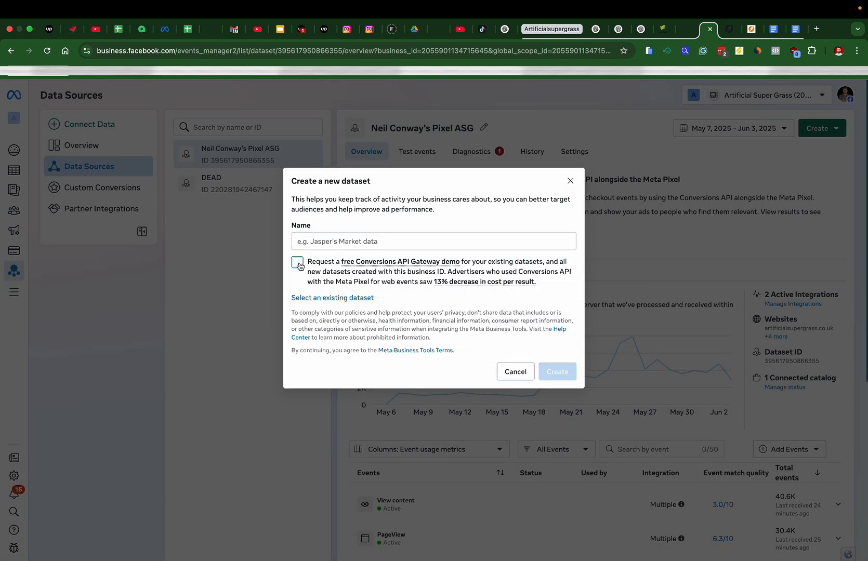
click(326, 243)
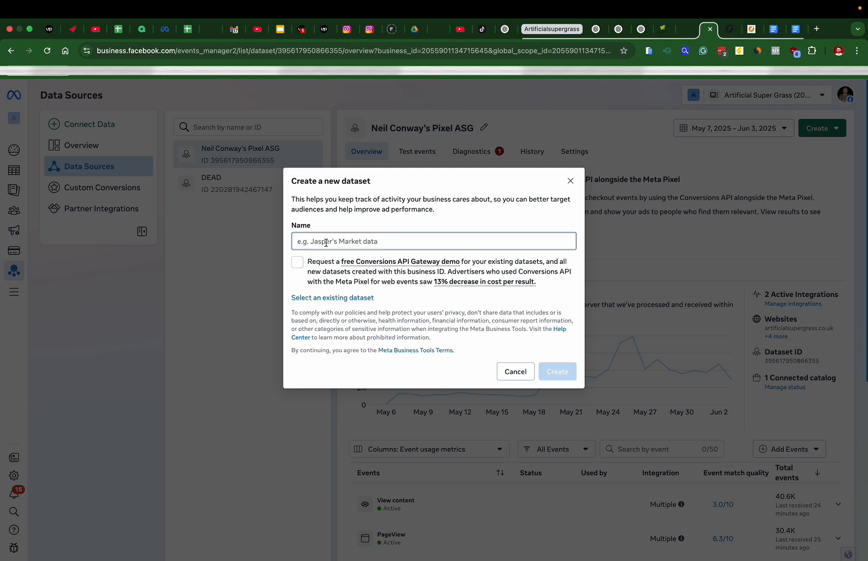
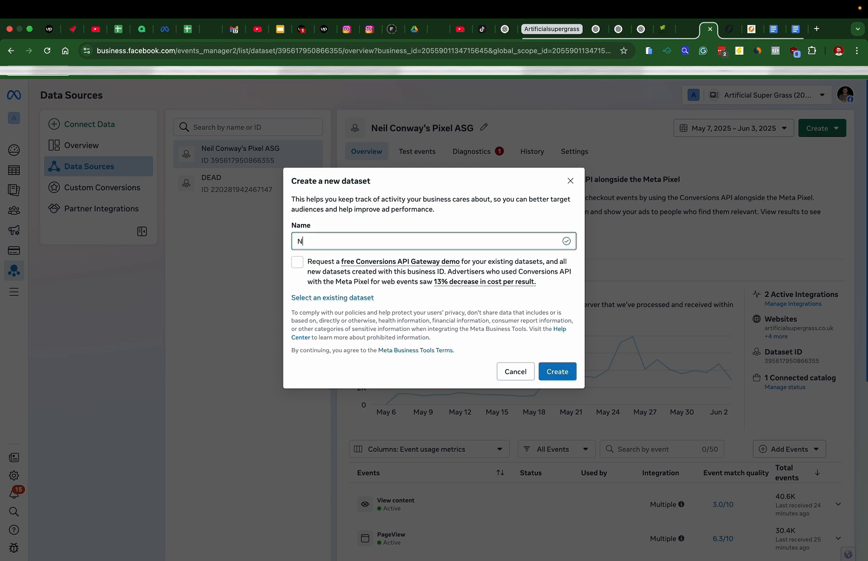
text(New Pixel)
Rework the name so it begins 'ASG New Pixel' and create the dataset
click(298, 241)
text(ASG)
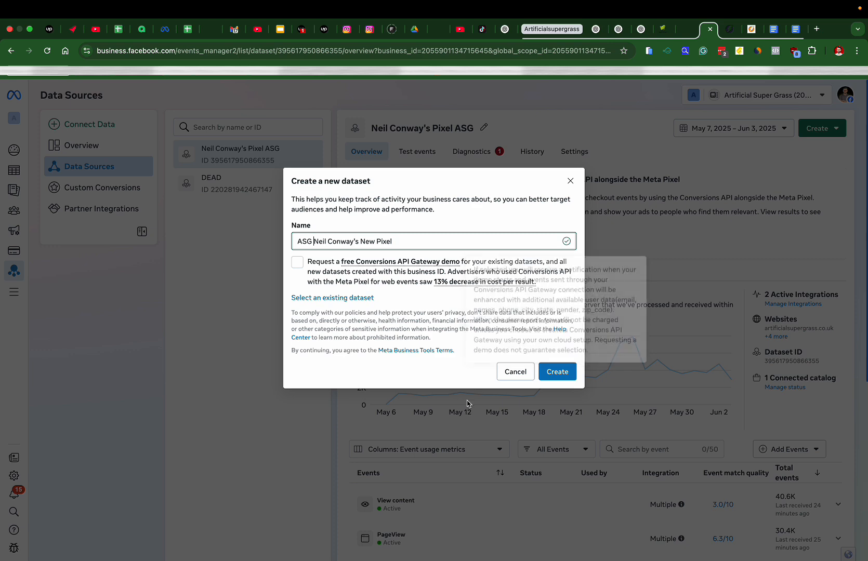
drag(360, 241, 451, 241)
key(BackSpace)
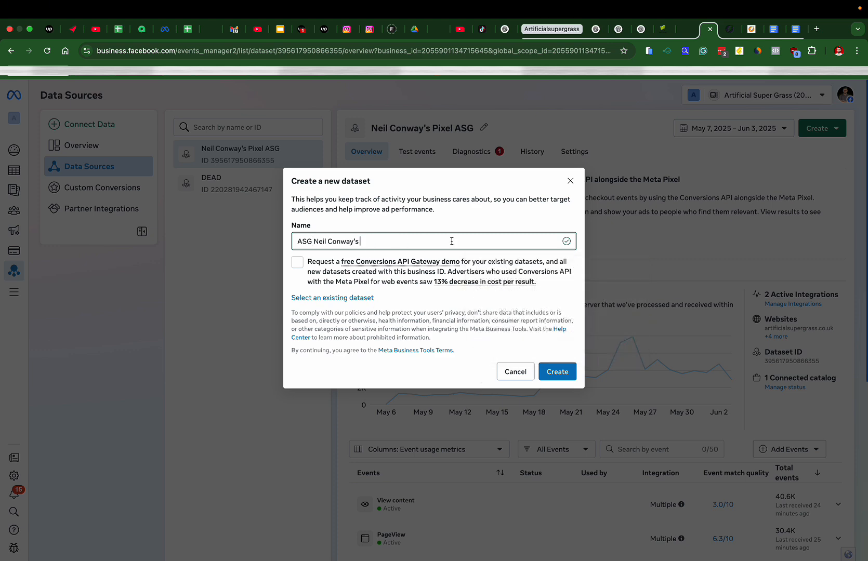
click(312, 241)
text(New Pixel)
click(564, 373)
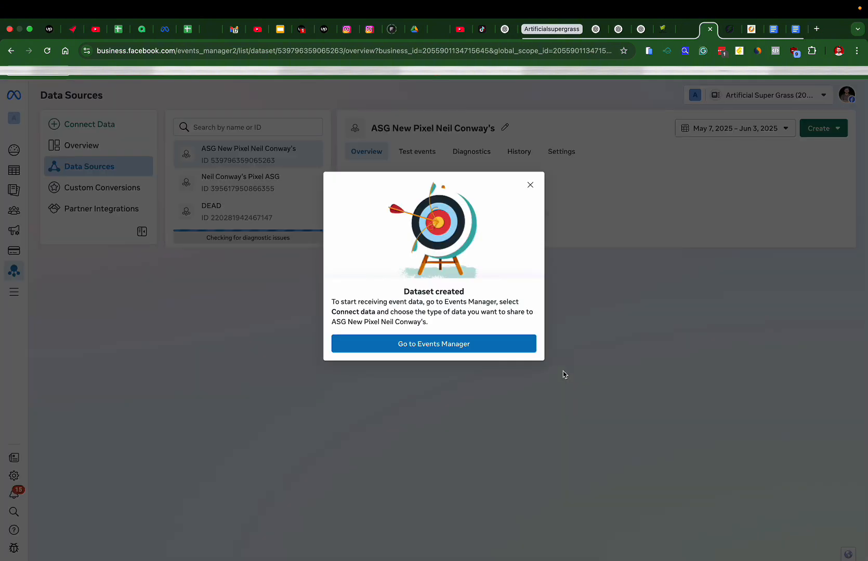
Dismiss the Dataset created confirmation and start Set up Conversions API on the new dataset's overview
click(474, 343)
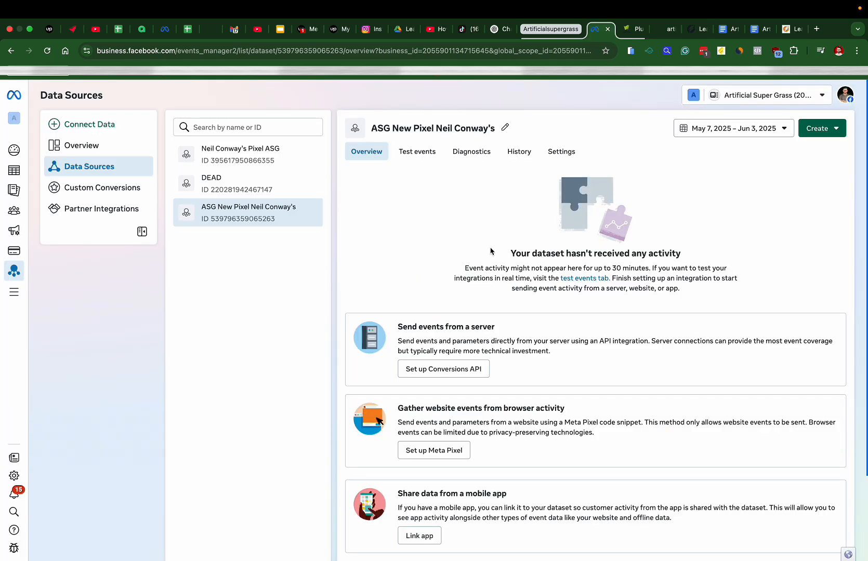
scroll(491, 252, down, 3)
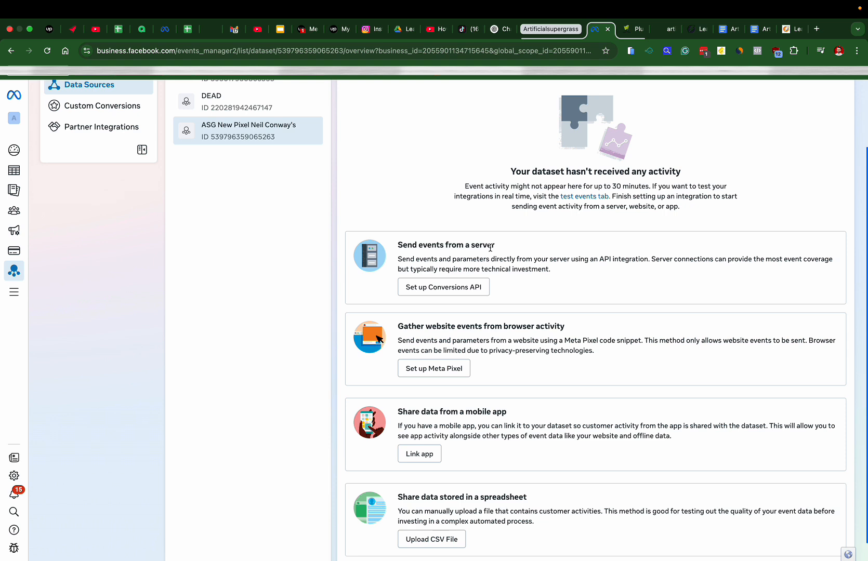
click(441, 289)
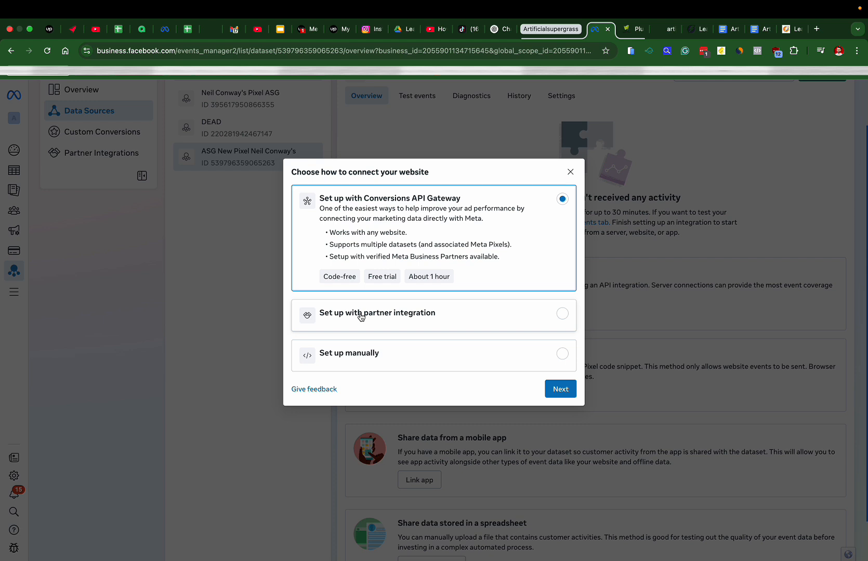
Choose partner integration setup with WooCommerce as the partner and continue to its setup guide
click(414, 319)
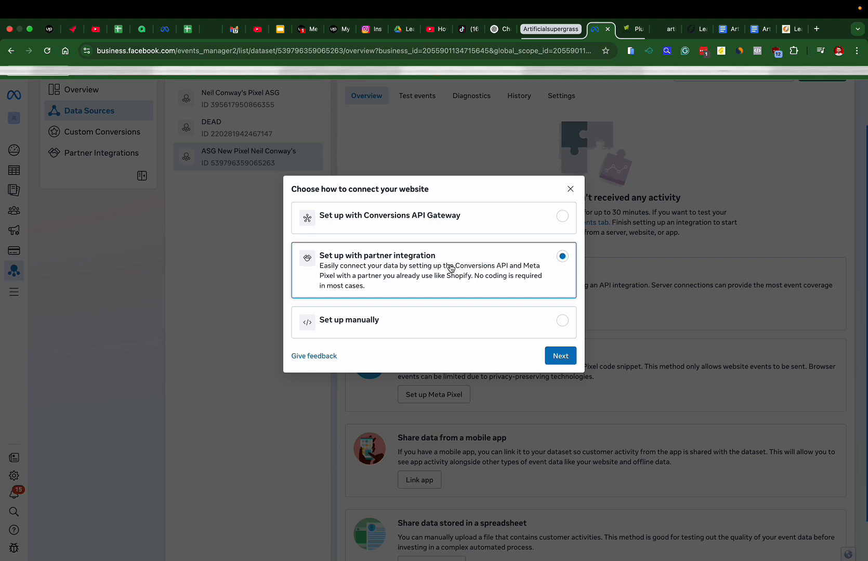
click(548, 354)
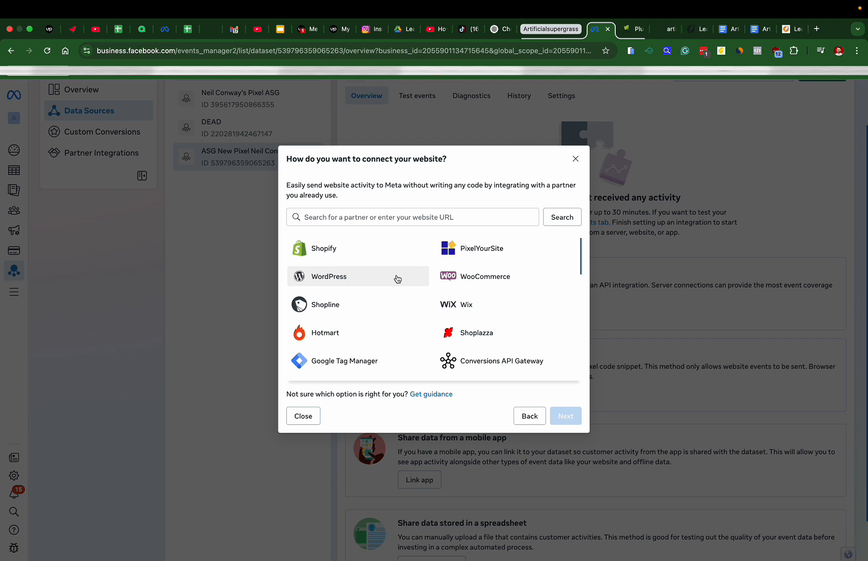
click(369, 284)
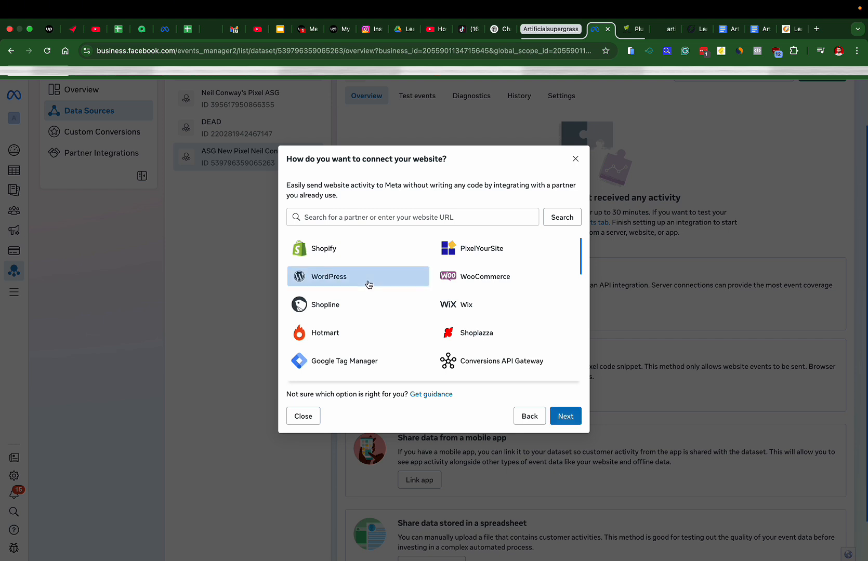
click(450, 280)
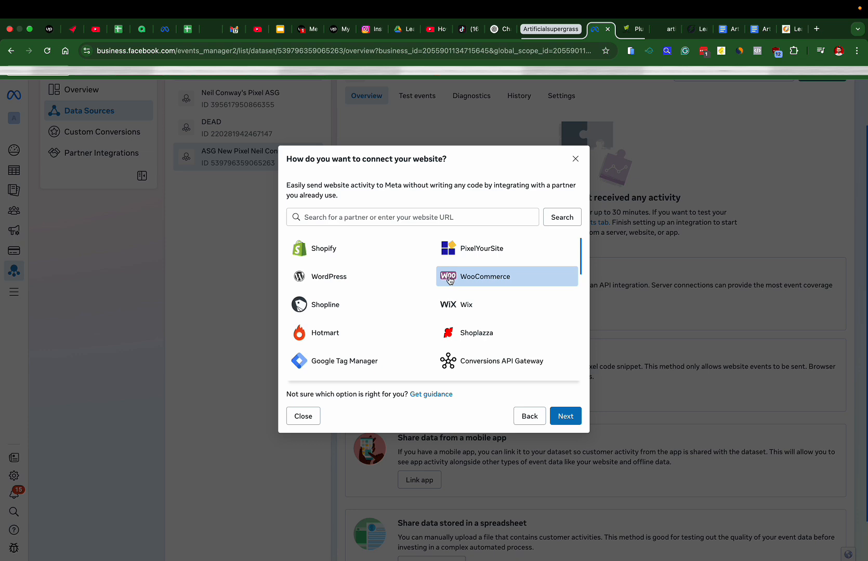
click(565, 417)
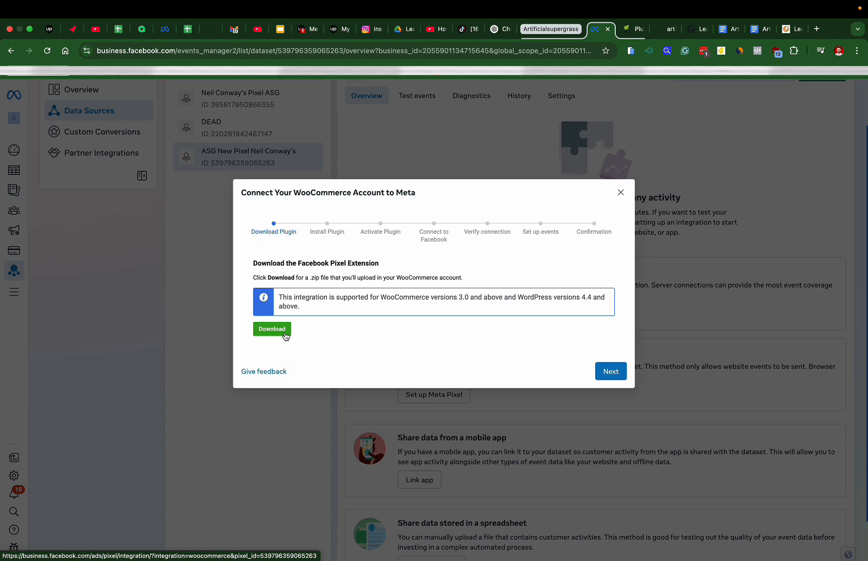
Download the facebook-for-woocommerce plugin zip and save it to the Desktop
click(285, 331)
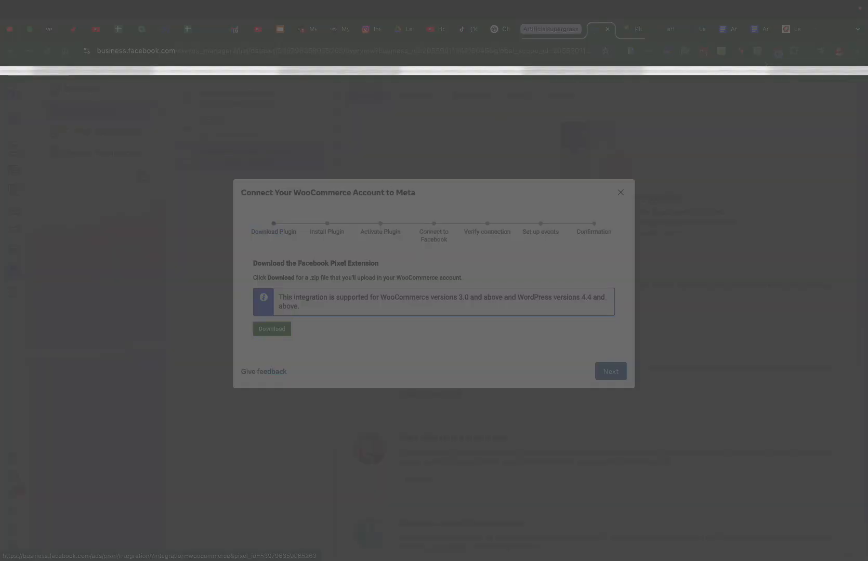
scroll(316, 343, down, 6)
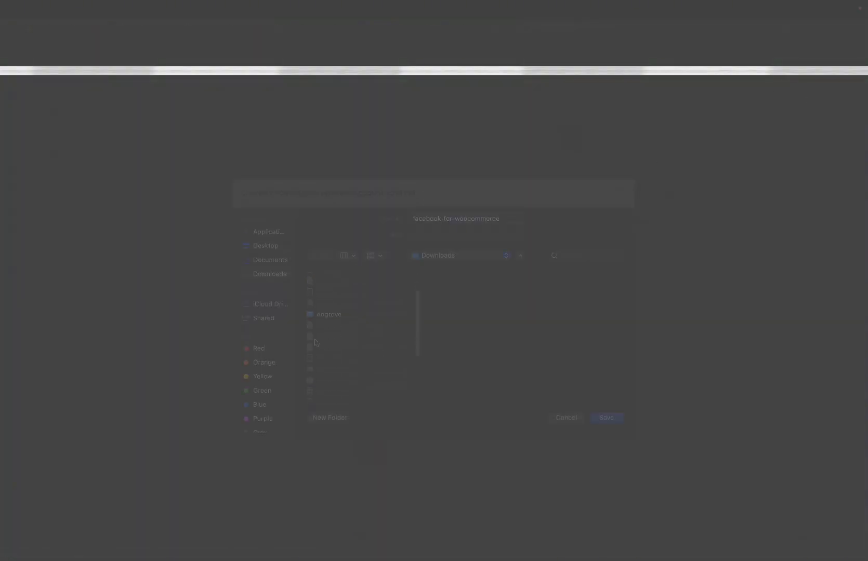
scroll(316, 343, up, 7)
click(262, 246)
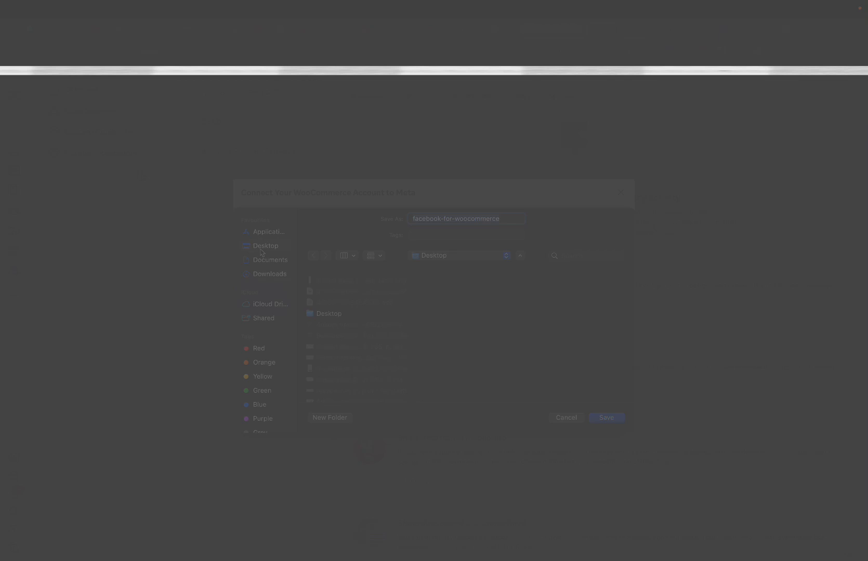
click(597, 418)
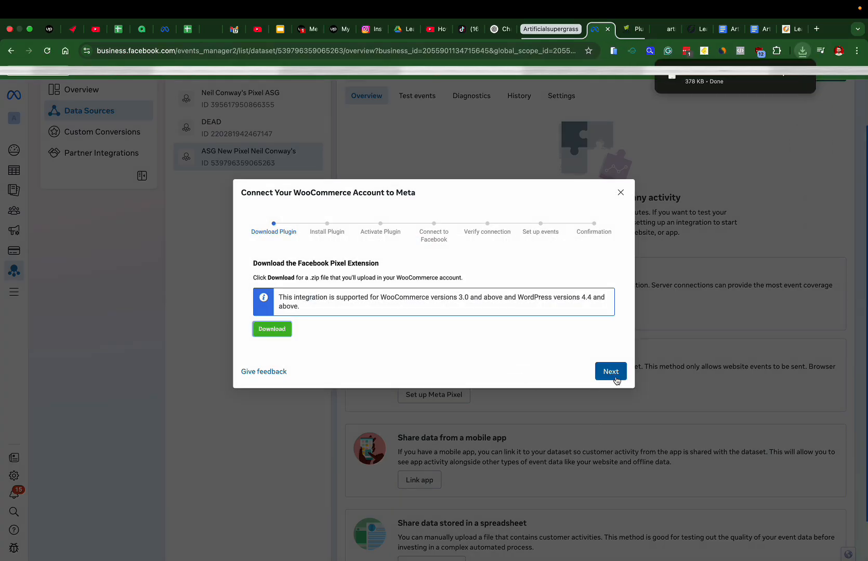
Advance the guide to the Install Plugin step and pull the WordPress Plugins page into its own window
click(611, 372)
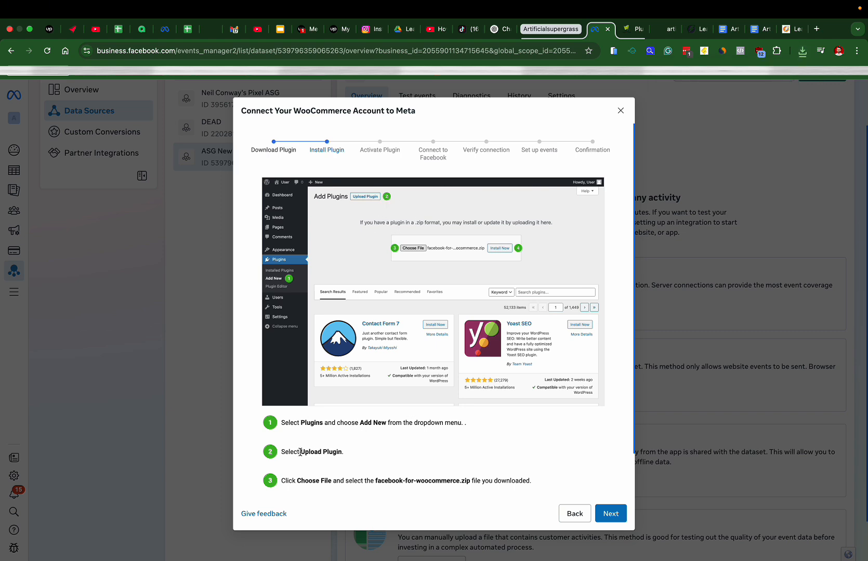
drag(299, 453, 363, 455)
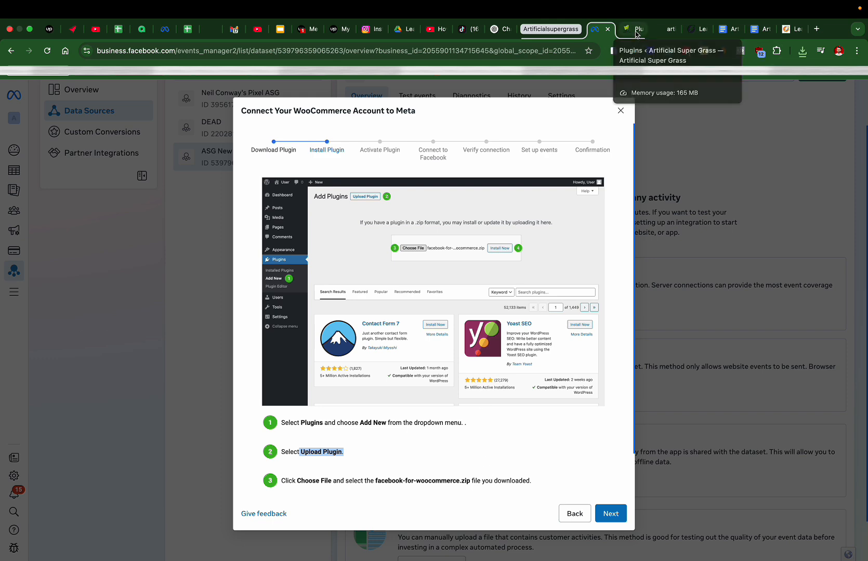
drag(637, 33, 636, 43)
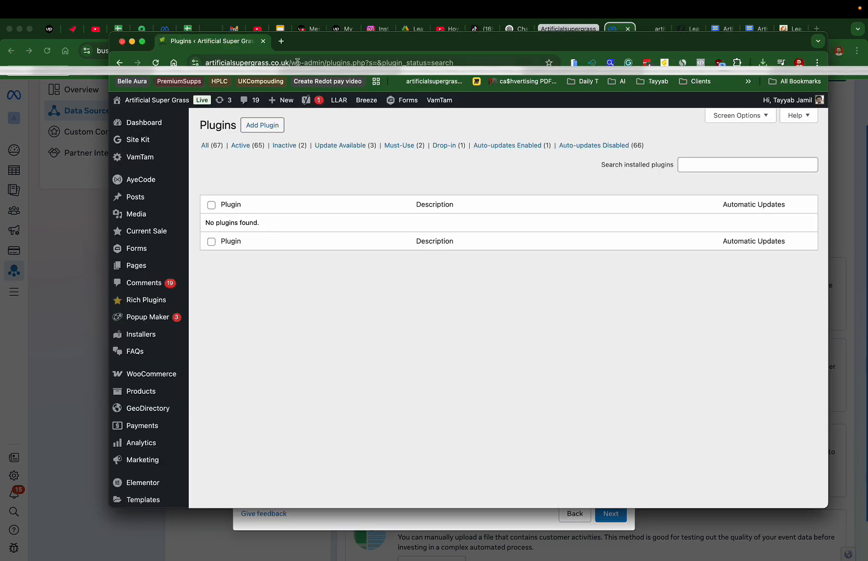
Upload facebook-for-woocommerce.zip from the Desktop as a new WordPress plugin and install it
drag(236, 42, 623, 29)
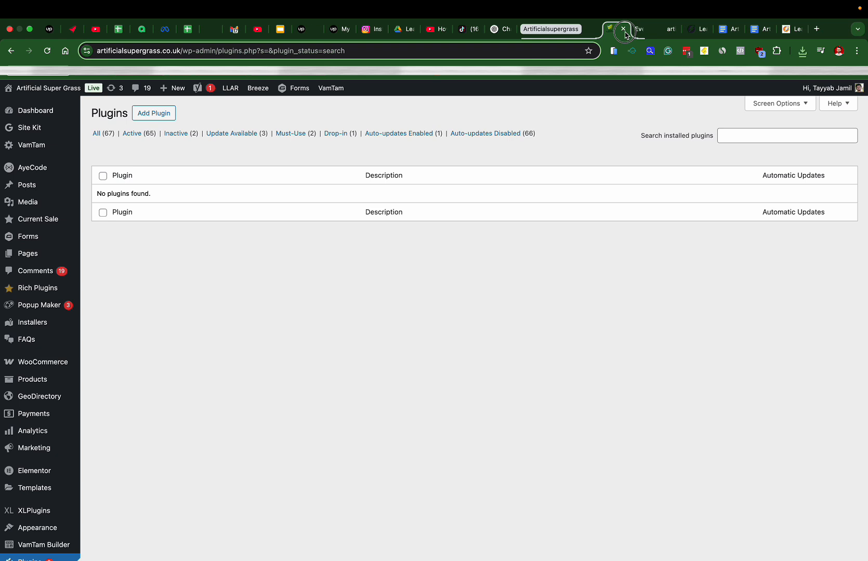
click(154, 119)
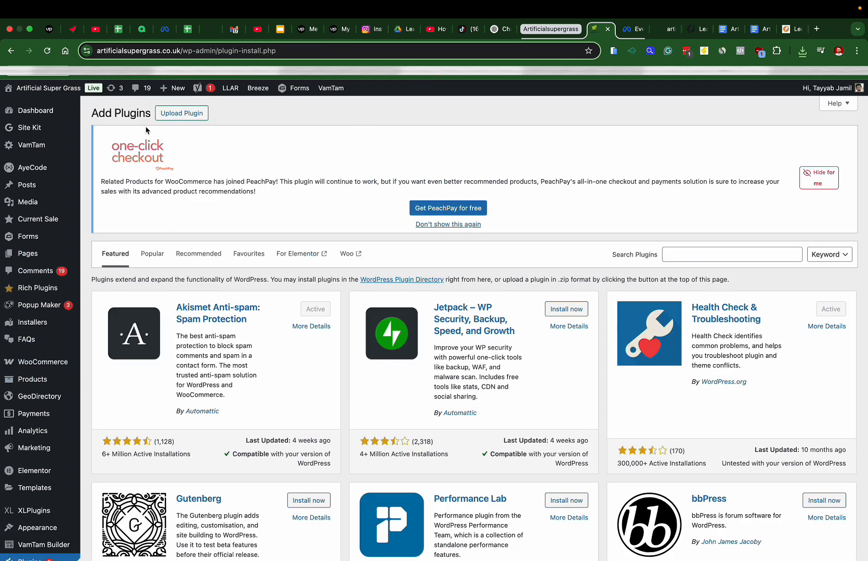
click(171, 112)
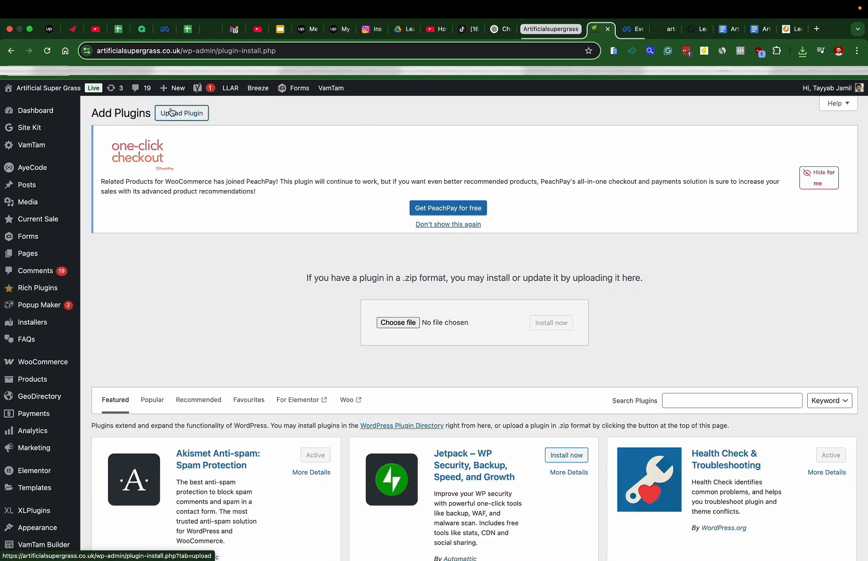
click(397, 323)
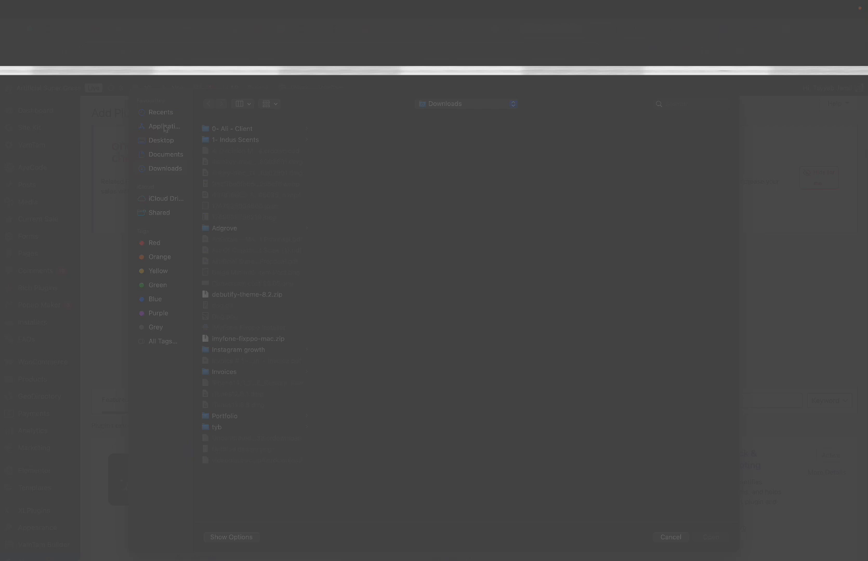
click(166, 141)
click(244, 175)
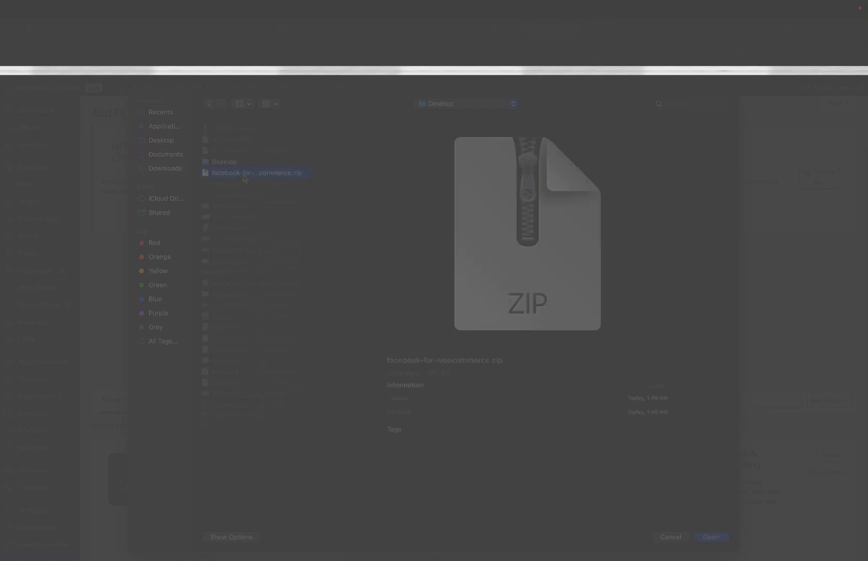
click(711, 537)
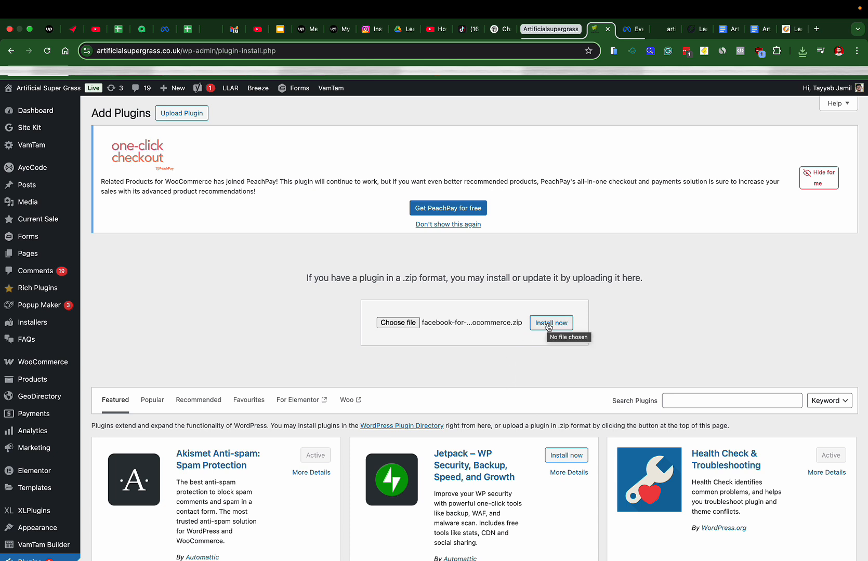
click(549, 327)
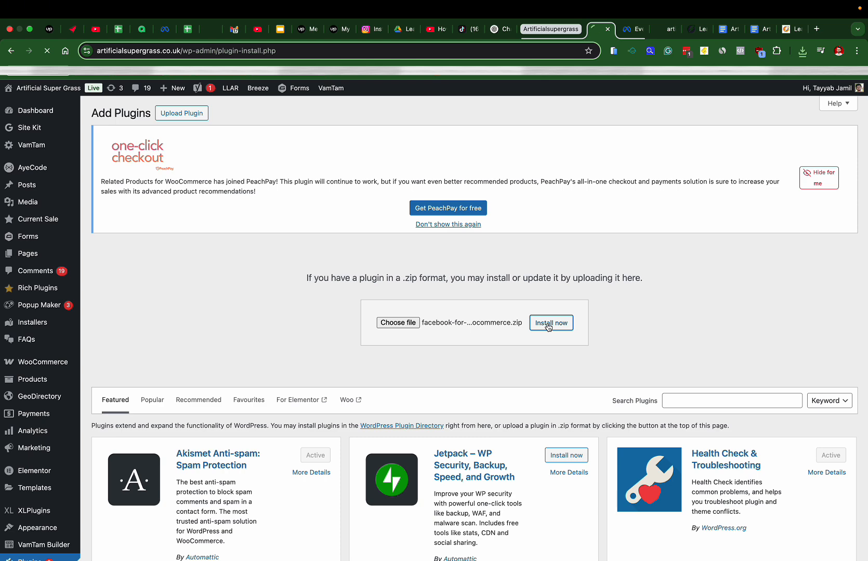
Hide the PeachPay notice and start connecting the store to Facebook with the signed-in account
click(819, 176)
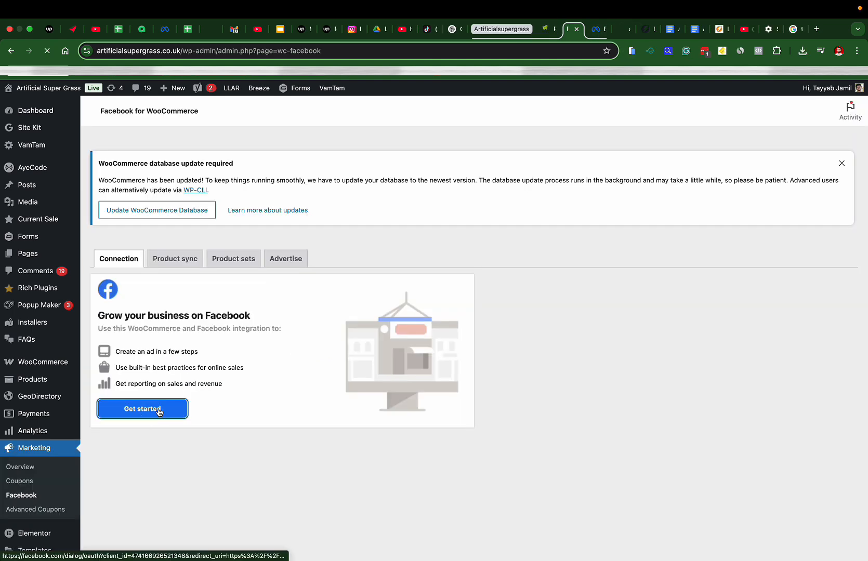
click(158, 412)
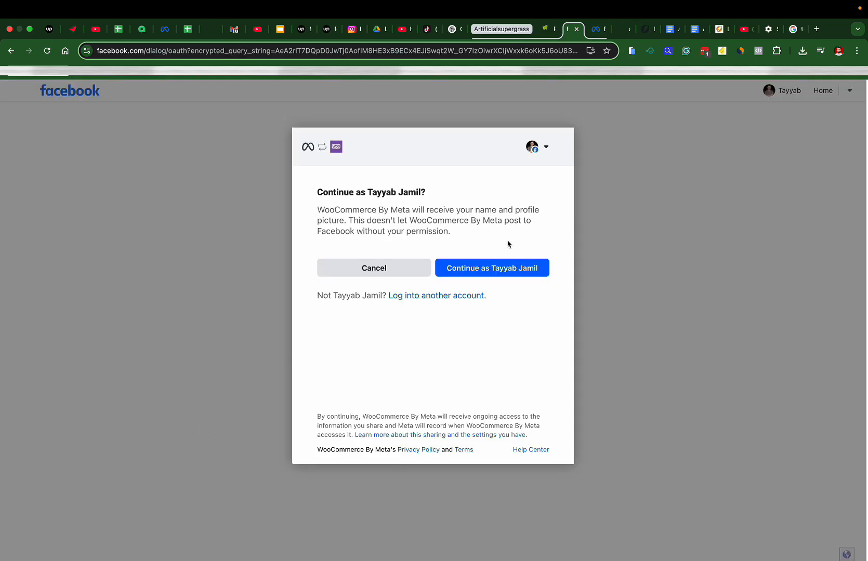
click(499, 266)
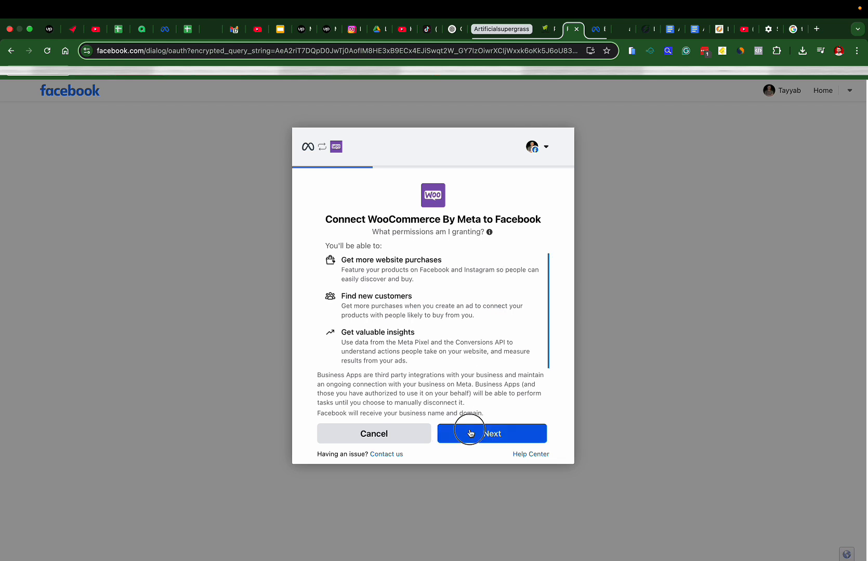
Accept permissions and keep the Artificial Super Grass catalog, its ad account and ASC NEW PIXEL, then confirm
click(472, 432)
scroll(543, 294, down, 2)
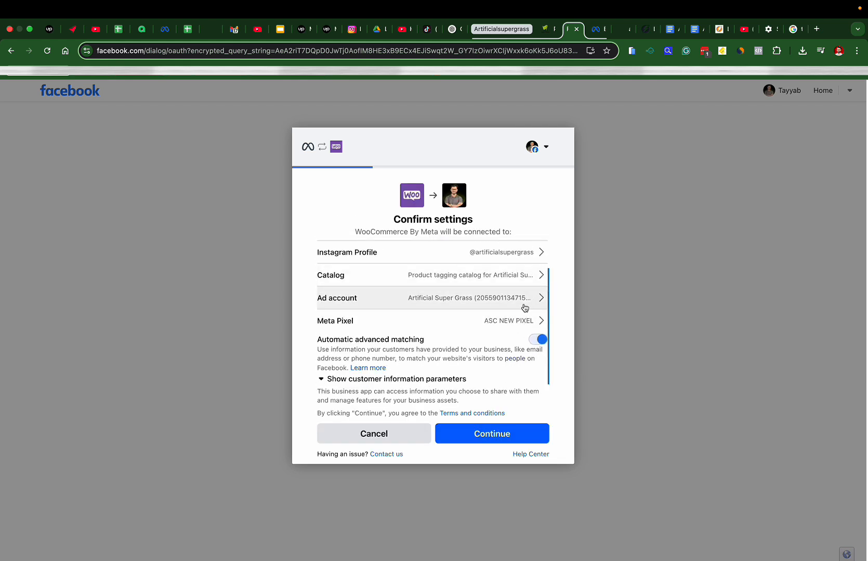
click(541, 275)
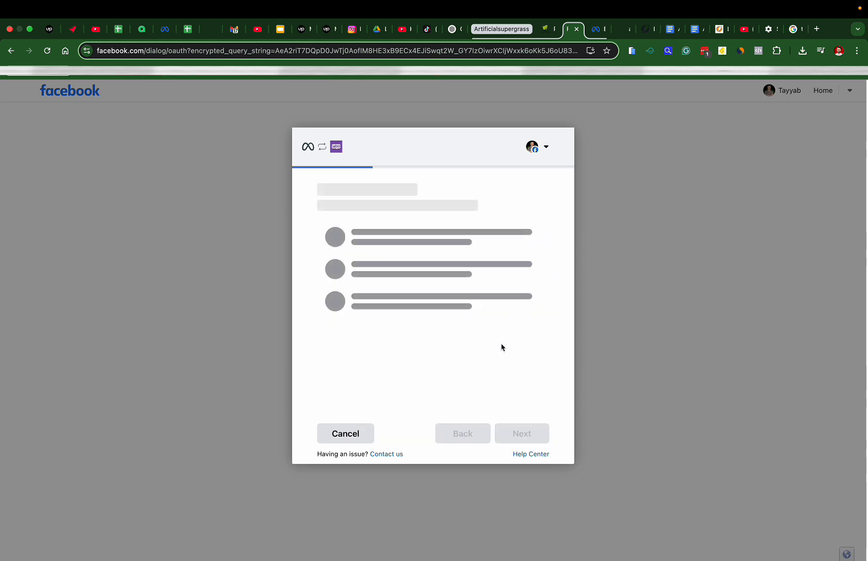
scroll(538, 325, down, 1)
scroll(537, 325, up, 1)
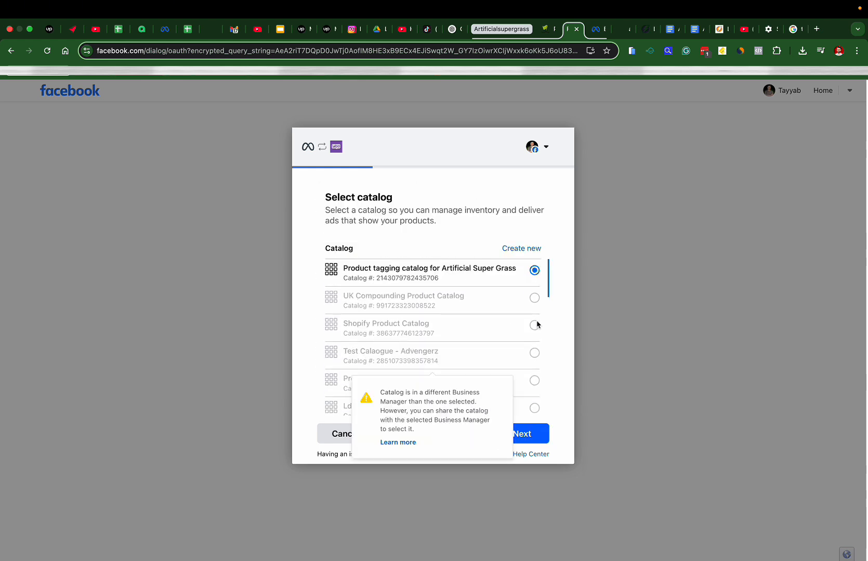
scroll(489, 347, down, 5)
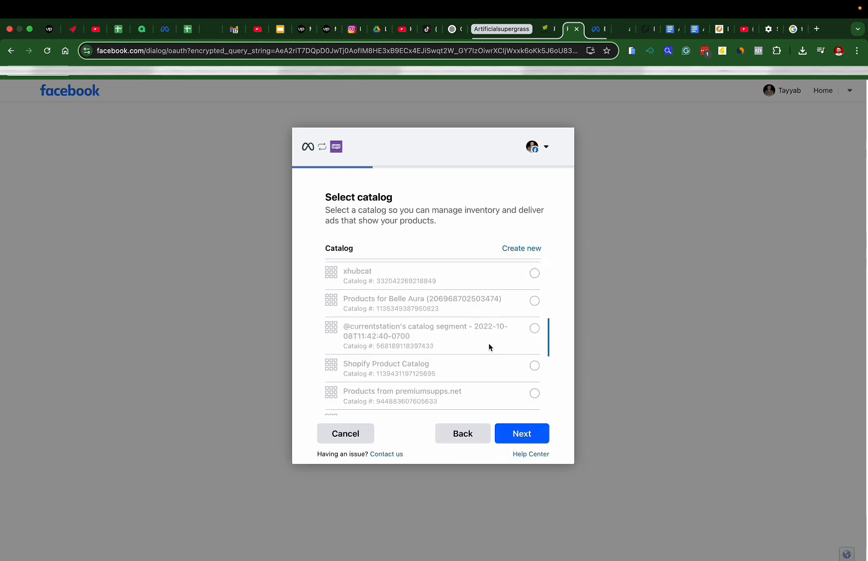
click(510, 437)
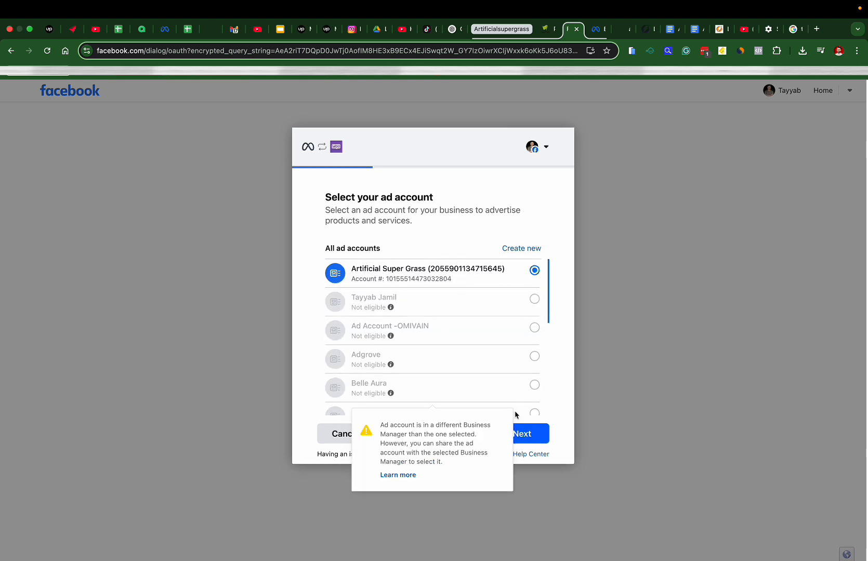
click(537, 440)
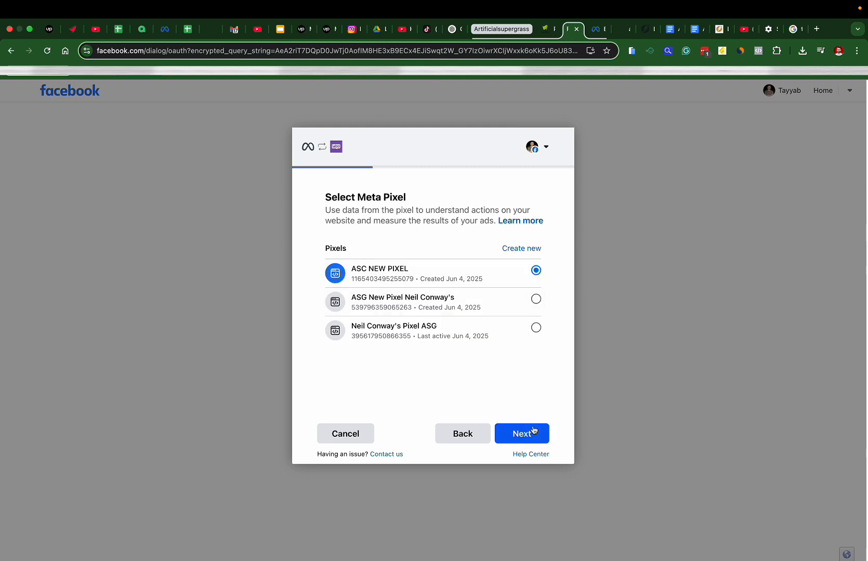
click(534, 435)
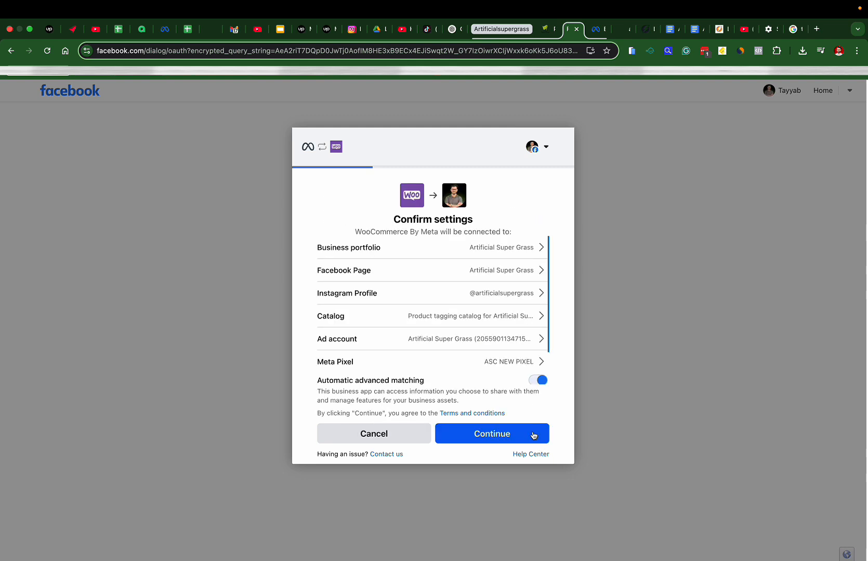
click(534, 435)
Link the accounts and finish the wizard with Done on the You're all set page
click(533, 435)
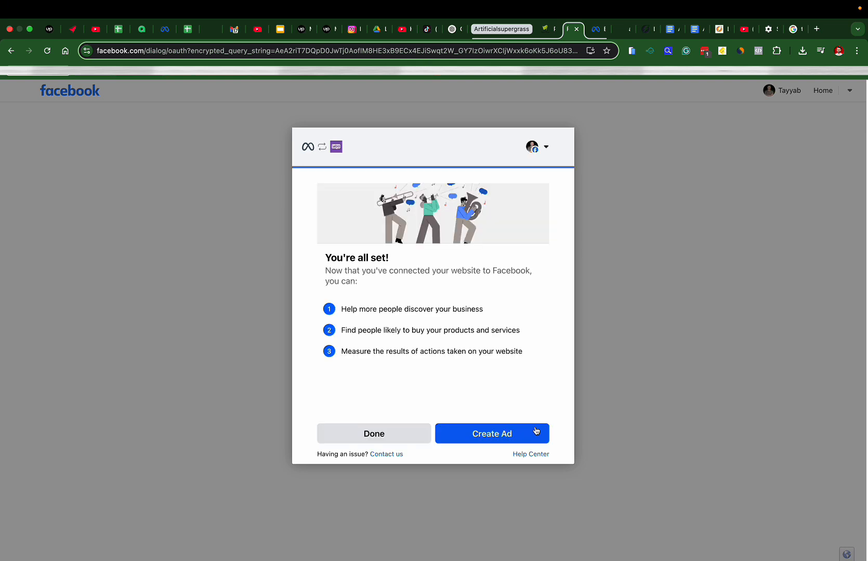
click(372, 440)
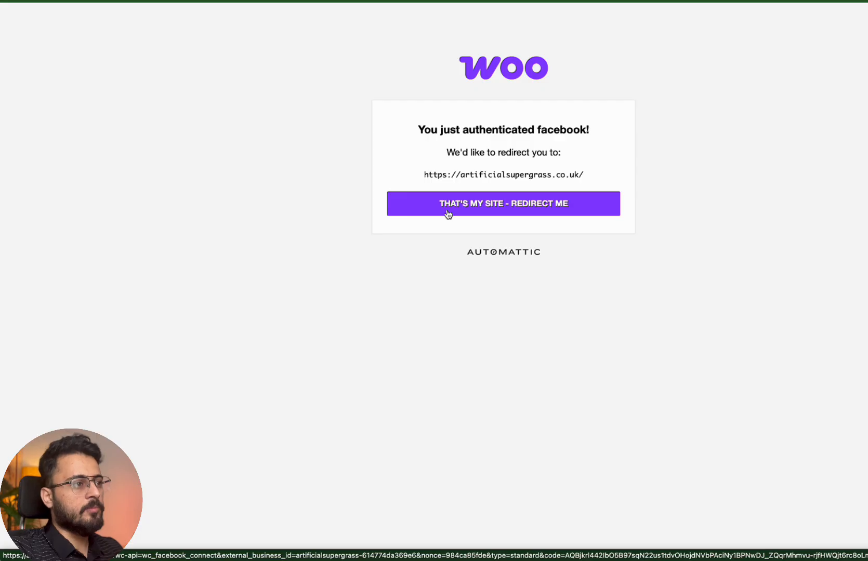
Redirect to WordPress, select the Pixel ID on the Connection tab, then switch to Meta's Data Sources
click(448, 208)
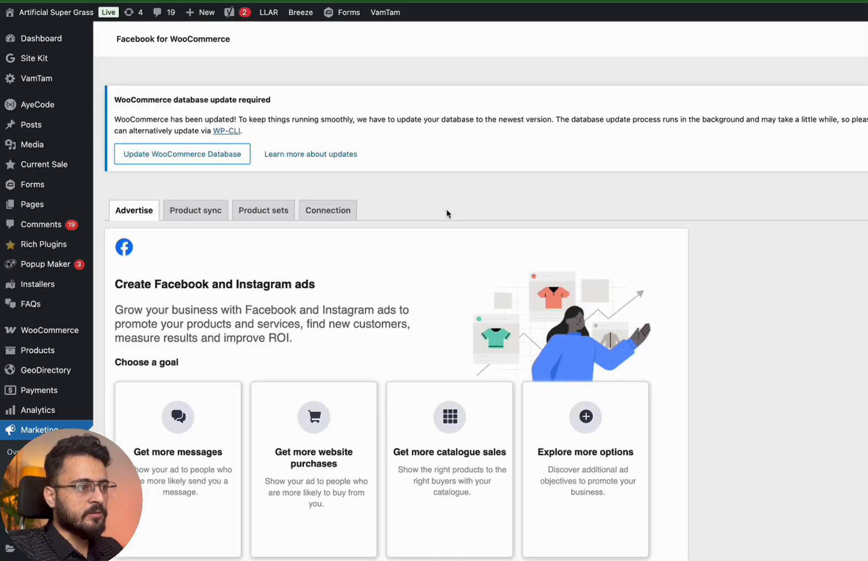
click(300, 211)
scroll(322, 245, down, 4)
drag(339, 281, 351, 281)
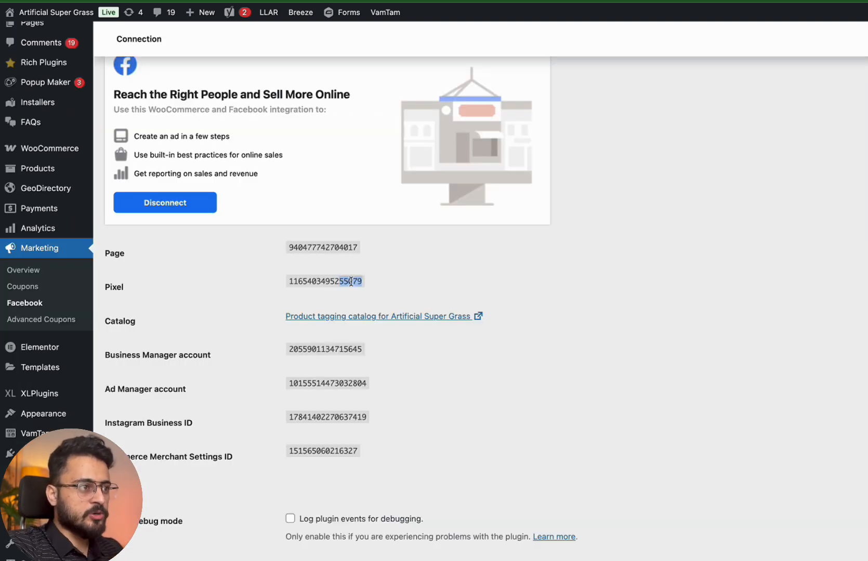
click(284, 273)
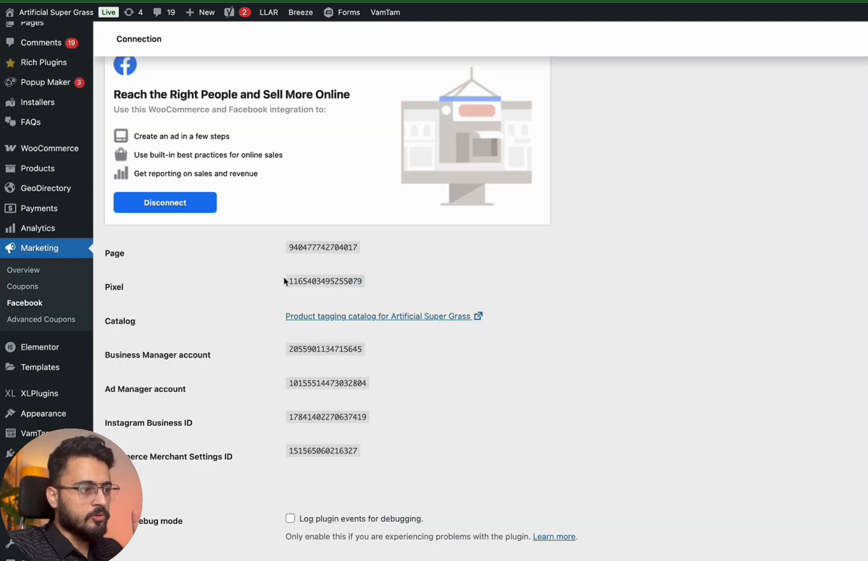
drag(285, 282, 367, 284)
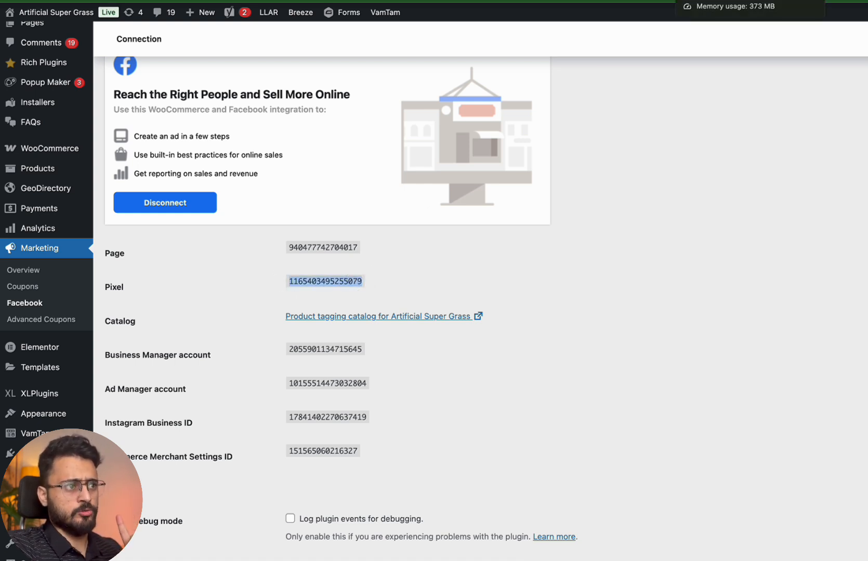
click(713, 1)
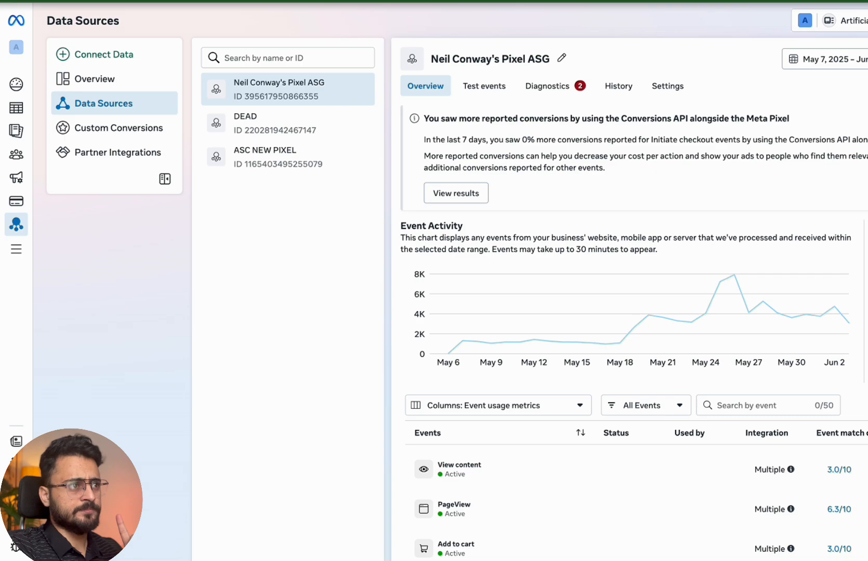
Open the ASC NEW PIXEL dataset and compare its ID with the Pixel ID shown in WordPress
click(323, 159)
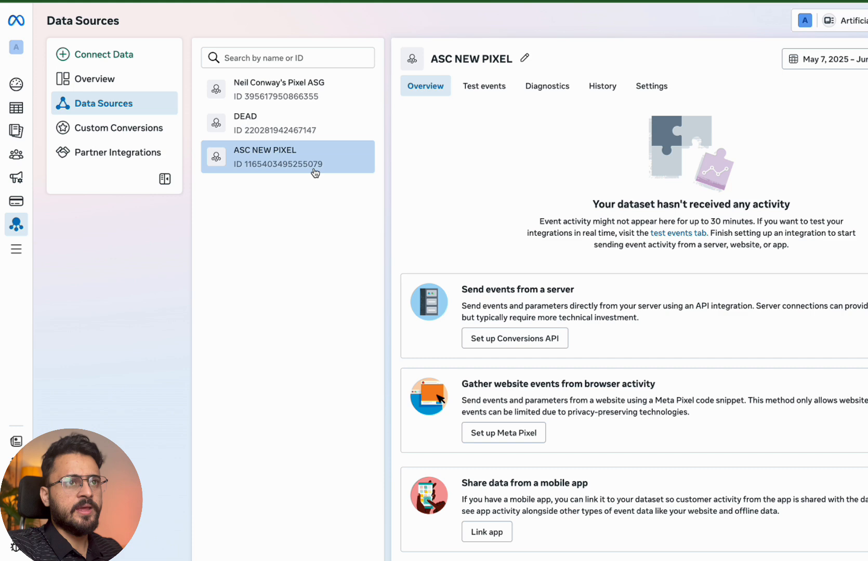
click(587, 1)
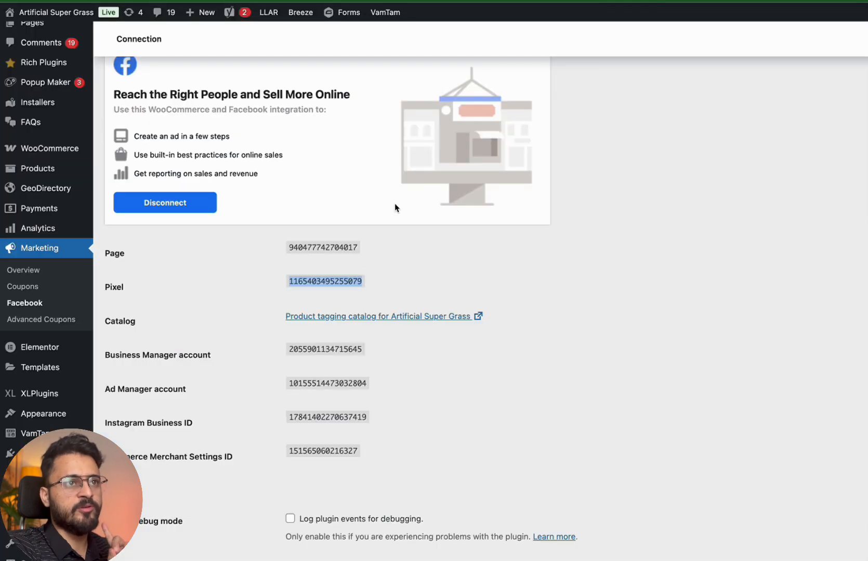
click(468, 1)
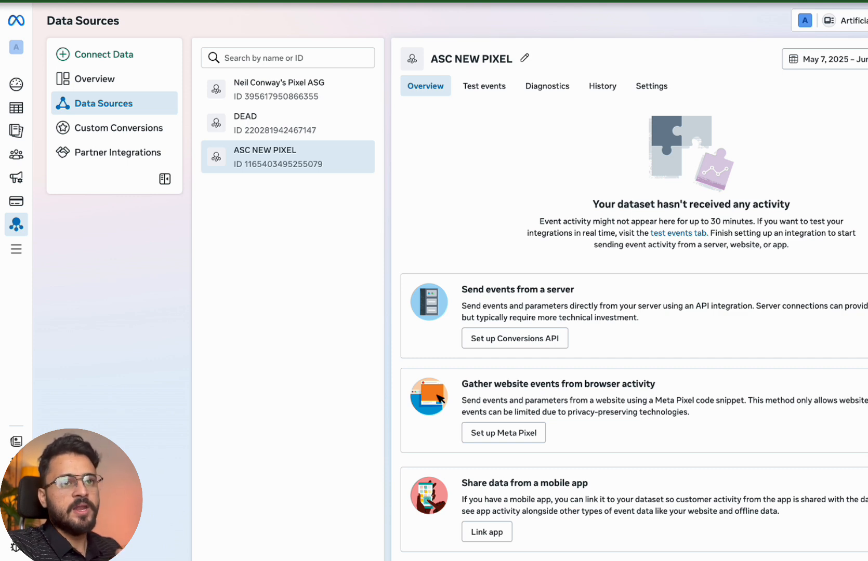
scroll(551, 232, down, 2)
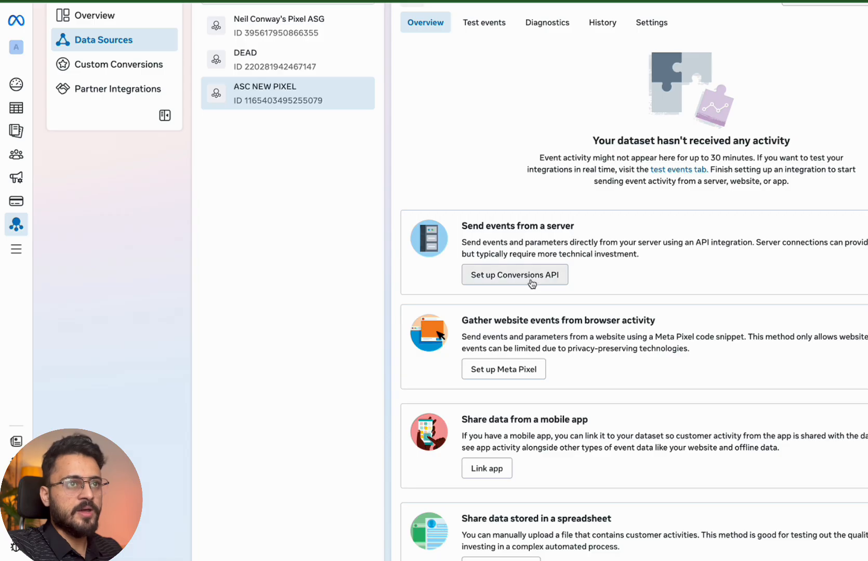
Choose to set up the pixel through a partner integration and select WooCommerce
click(503, 283)
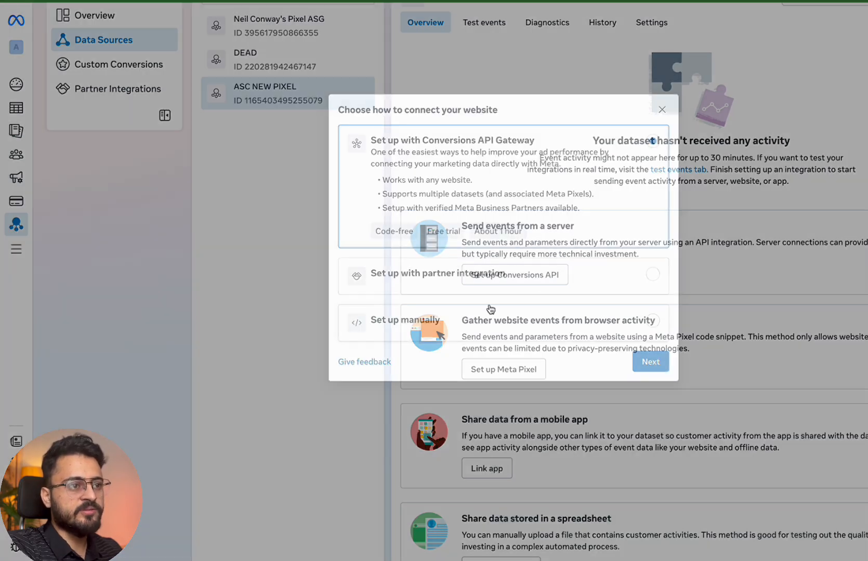
click(502, 271)
click(656, 322)
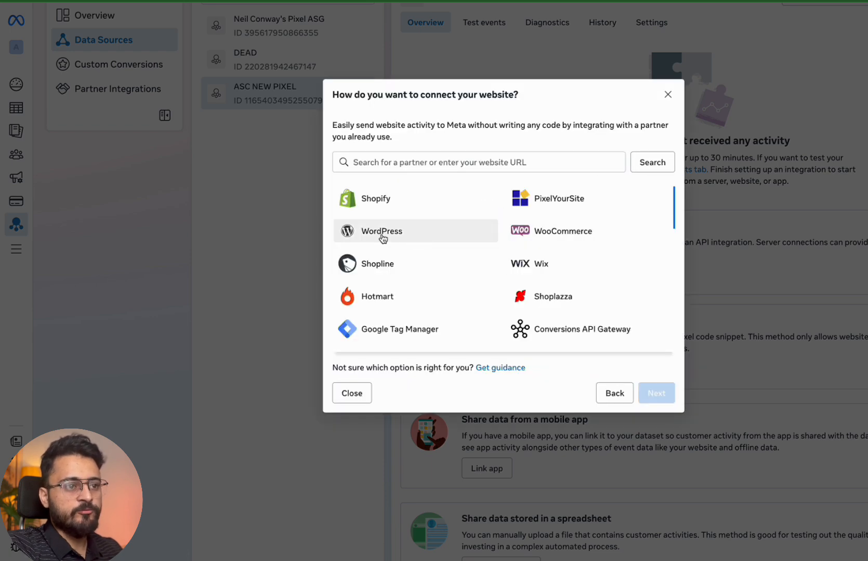
click(555, 245)
click(658, 393)
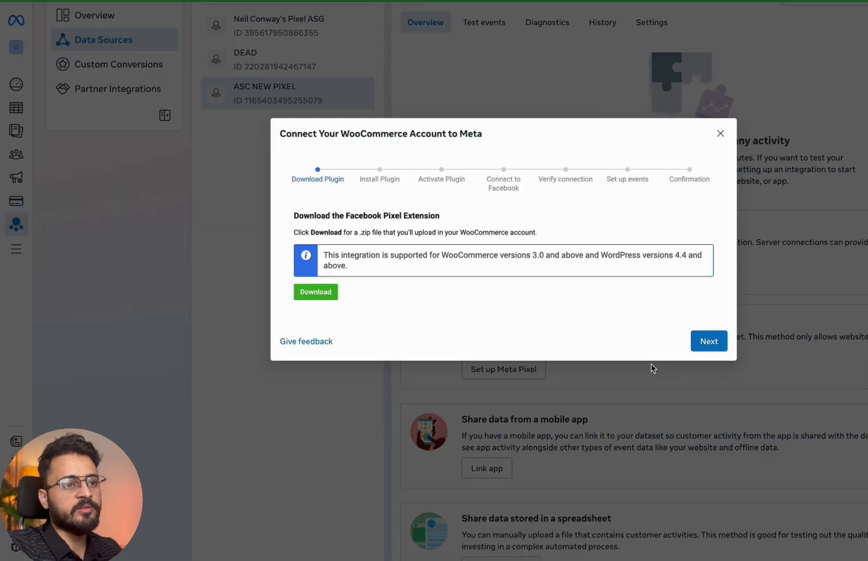
Advance past the plugin download, install, activation and connect screens, confirming the connection shows Active
click(708, 342)
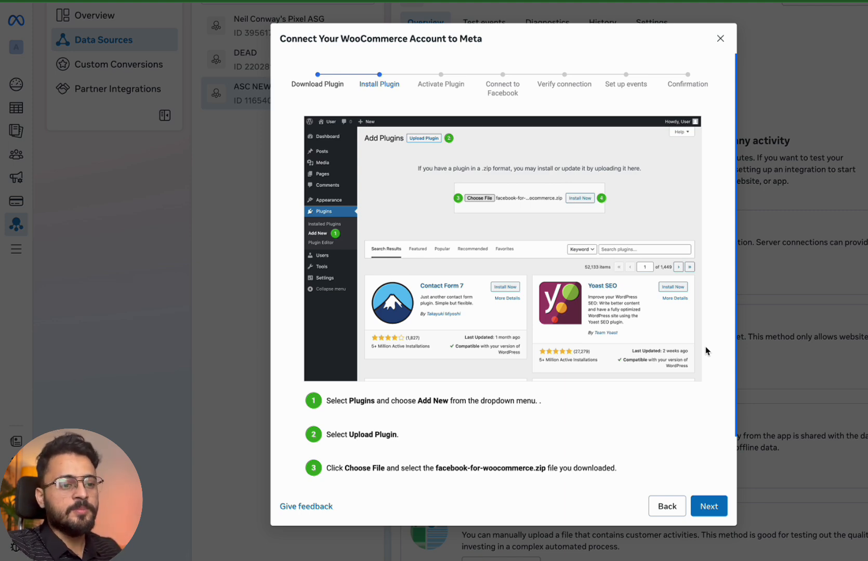
click(706, 506)
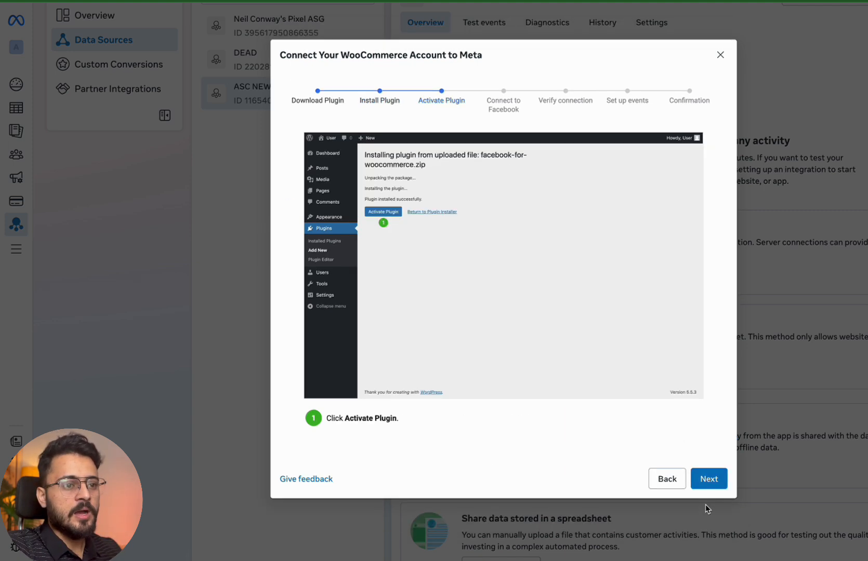
click(716, 477)
click(711, 502)
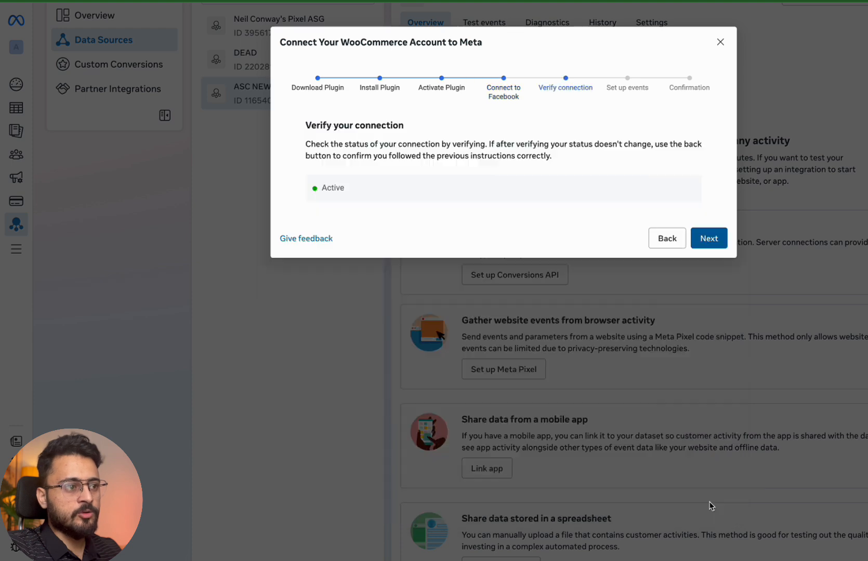
double_click(335, 283)
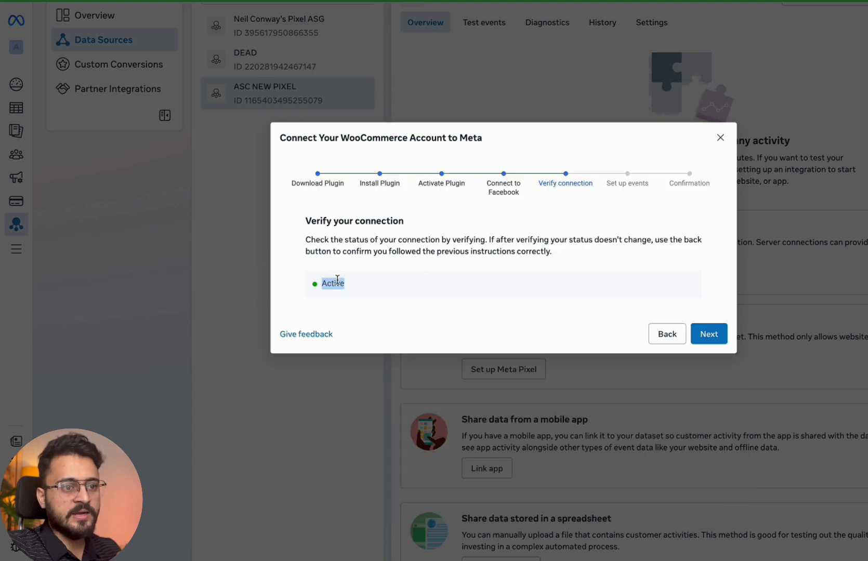
click(710, 334)
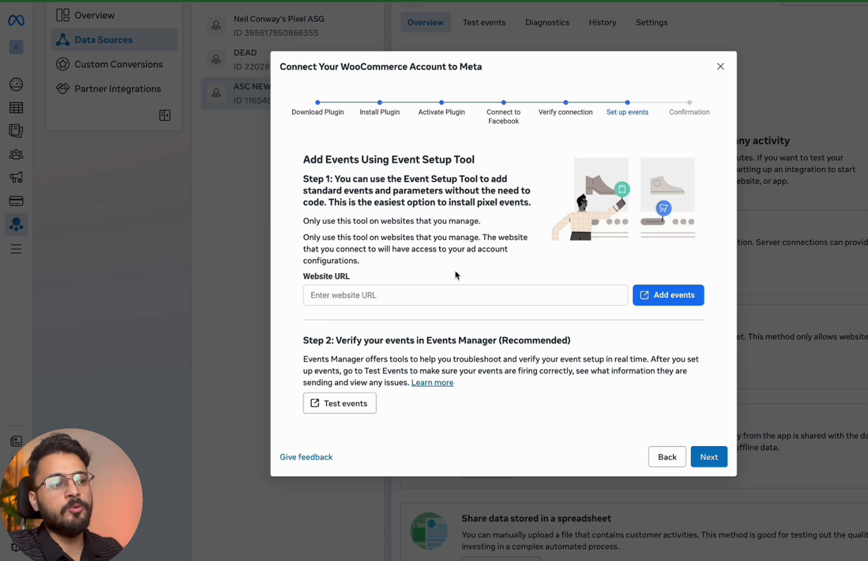
Paste the artificialsupergrass.co.uk address as the website URL and launch the Event Setup Tool
click(417, 298)
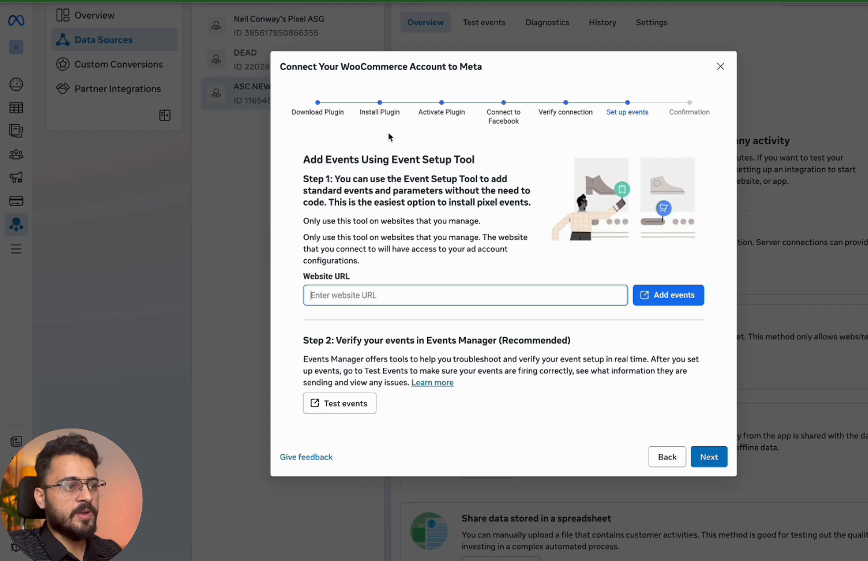
text(https://artificialsupergrass.co.uk/)
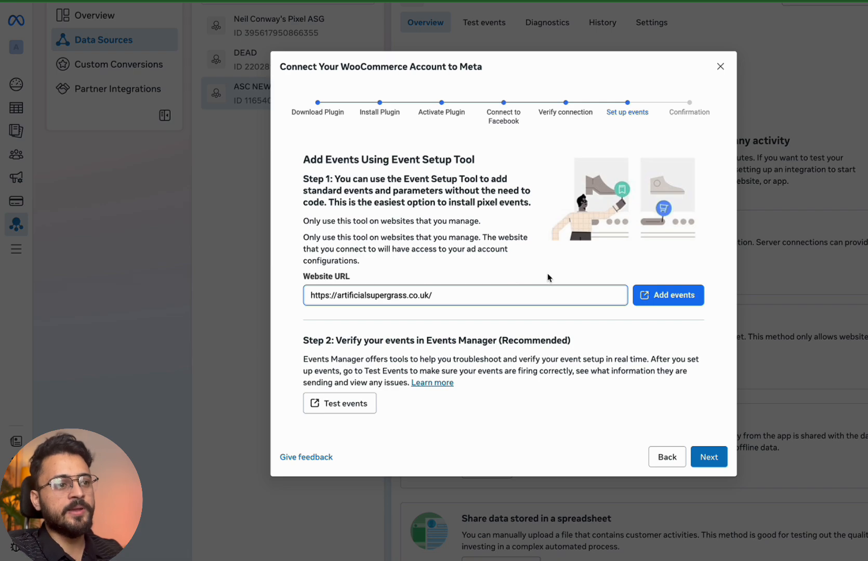
click(658, 294)
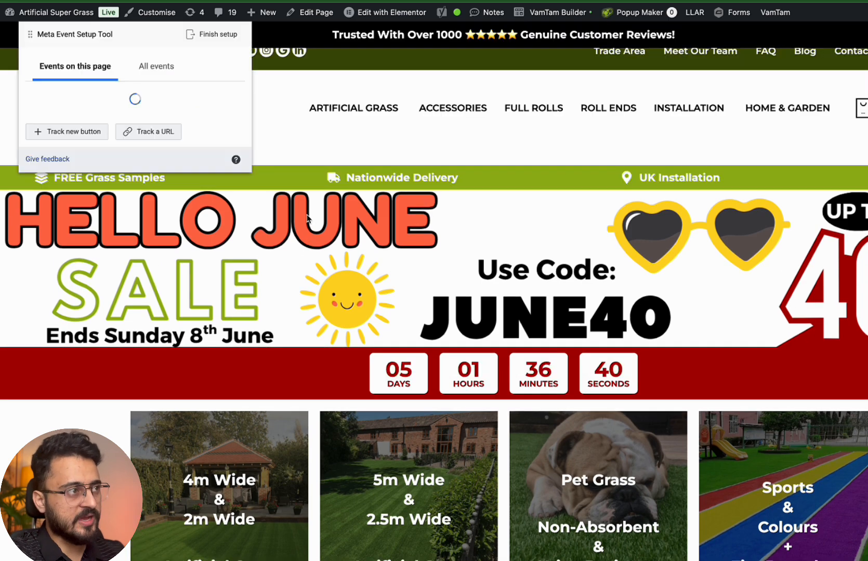
Start tracking a new button and select the Get a FREE Sample Pack button
drag(101, 23, 96, 161)
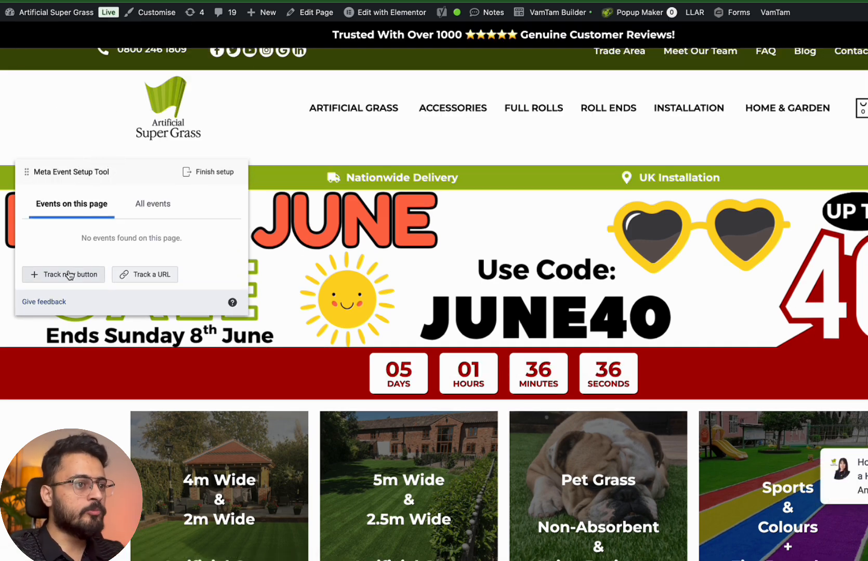
click(94, 281)
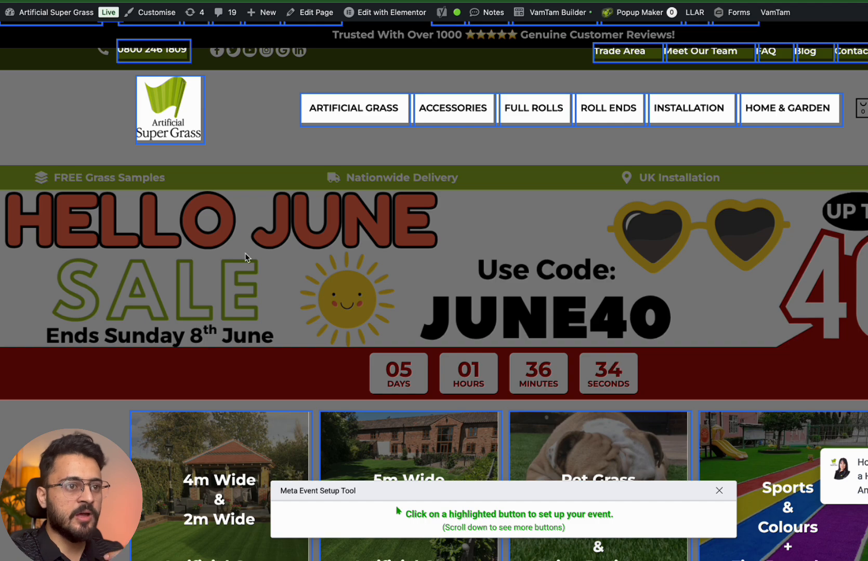
scroll(246, 258, down, 20)
scroll(246, 258, up, 20)
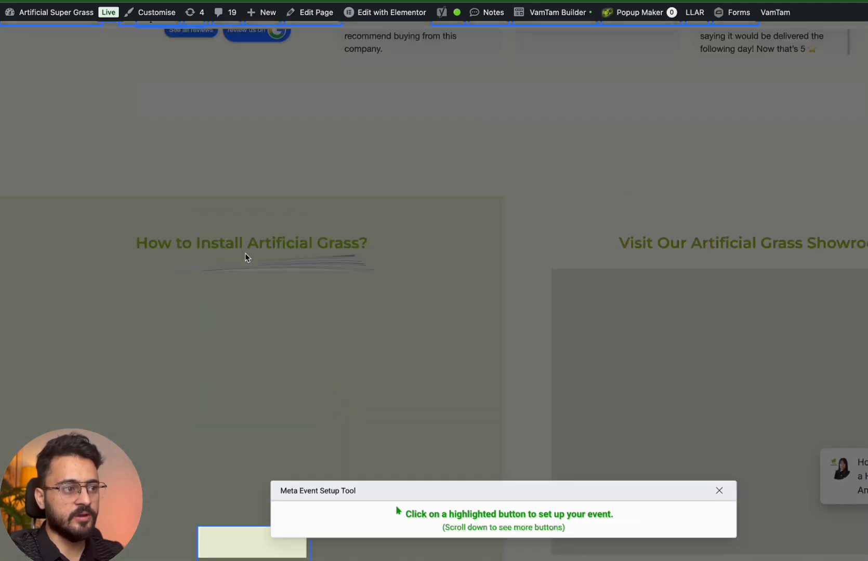
scroll(245, 253, up, 10)
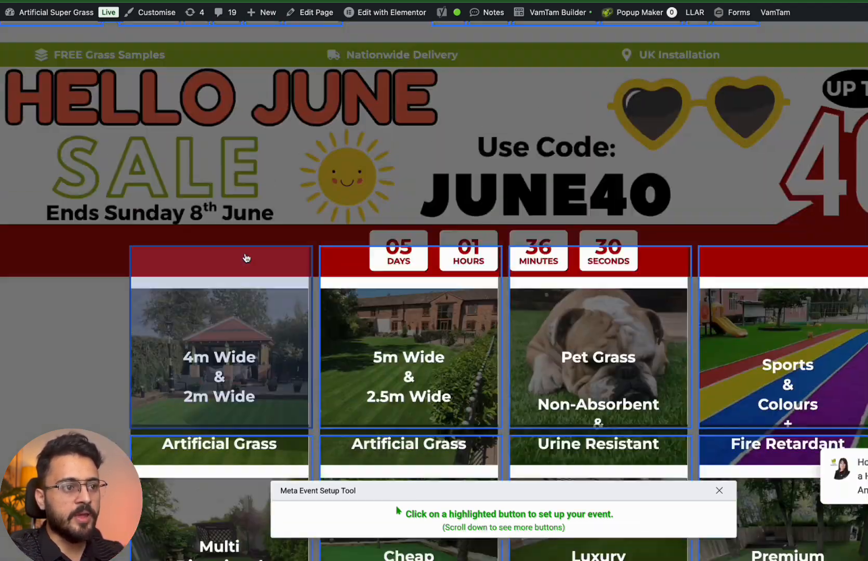
scroll(497, 382, down, 4)
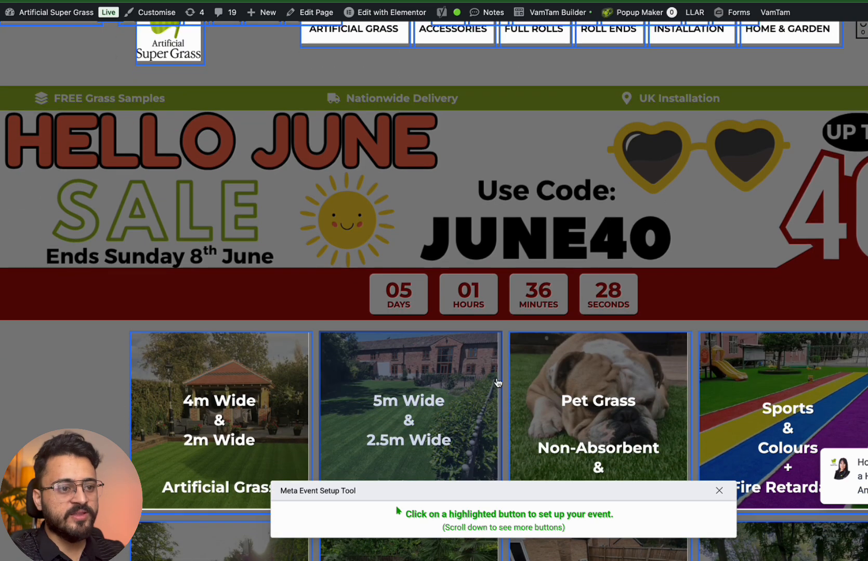
scroll(497, 382, up, 4)
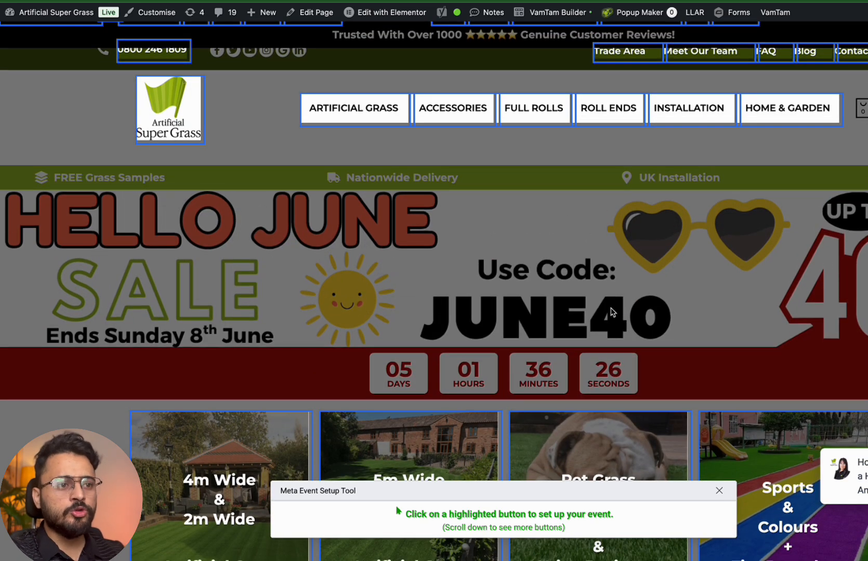
scroll(410, 358, down, 6)
scroll(409, 358, down, 8)
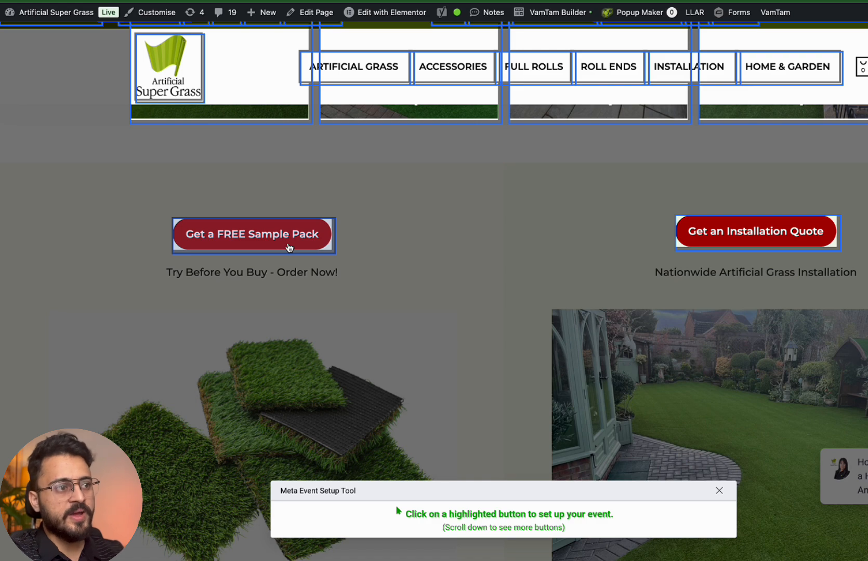
click(289, 247)
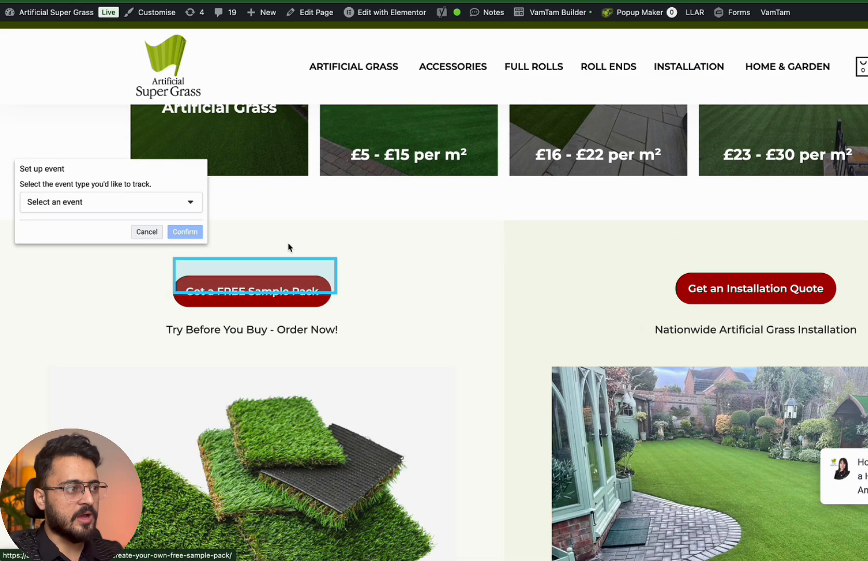
Assign that button a View Content event without a value and confirm it
click(128, 200)
scroll(99, 302, up, 1)
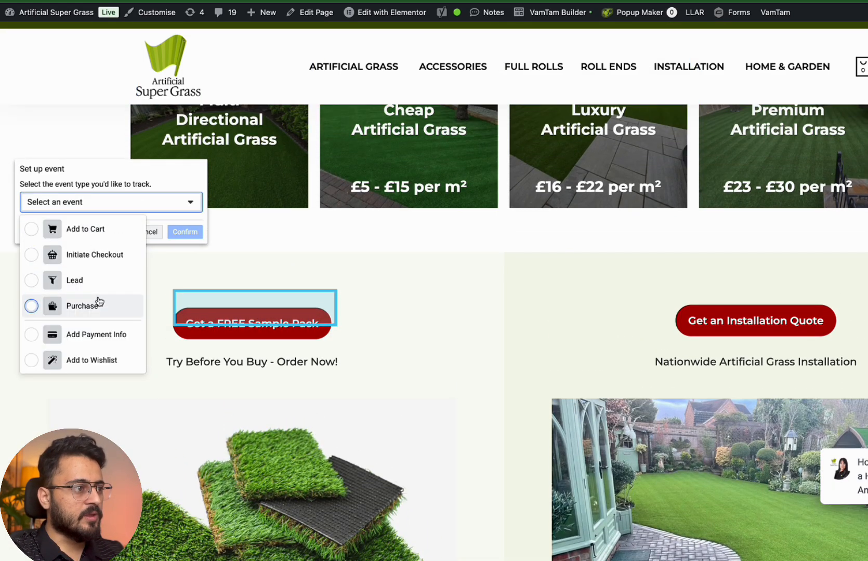
scroll(110, 283, down, 3)
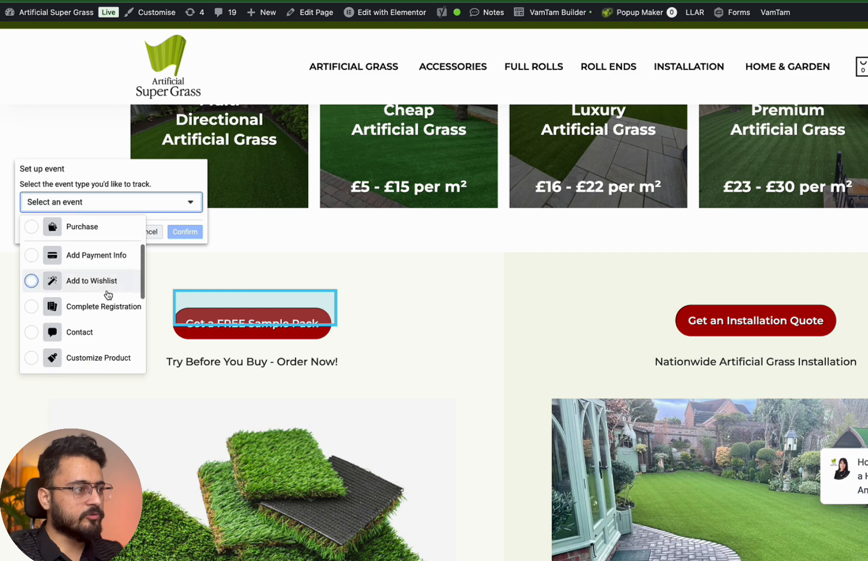
scroll(109, 295, down, 5)
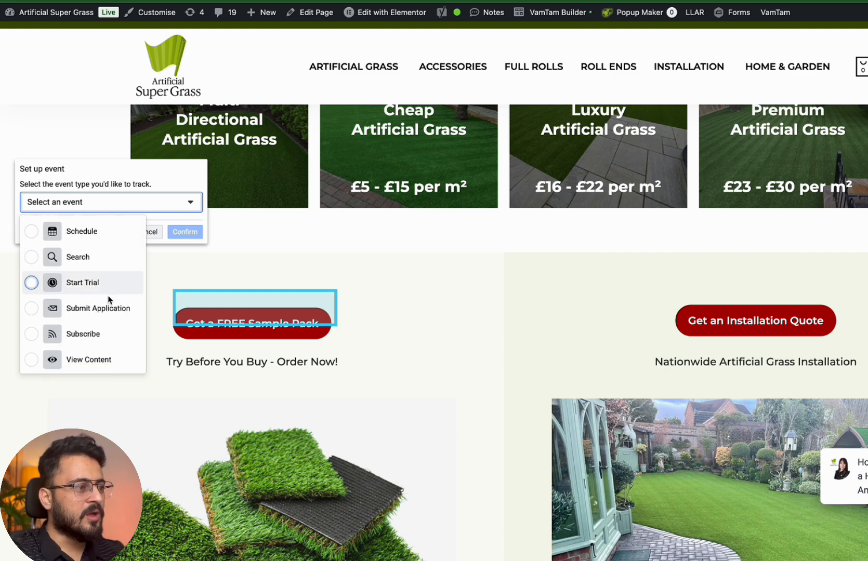
scroll(111, 299, up, 1)
scroll(110, 299, up, 1)
scroll(99, 359, down, 1)
drag(91, 377, 102, 361)
click(189, 209)
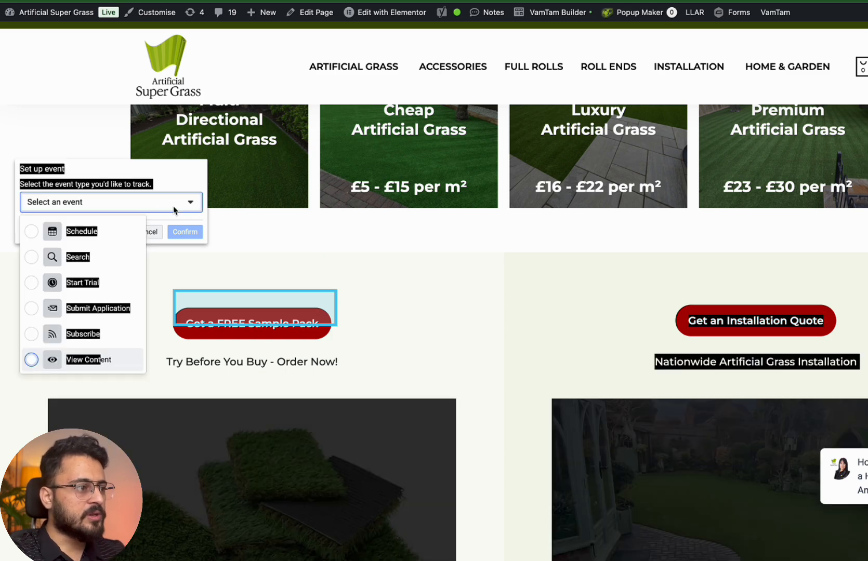
click(58, 359)
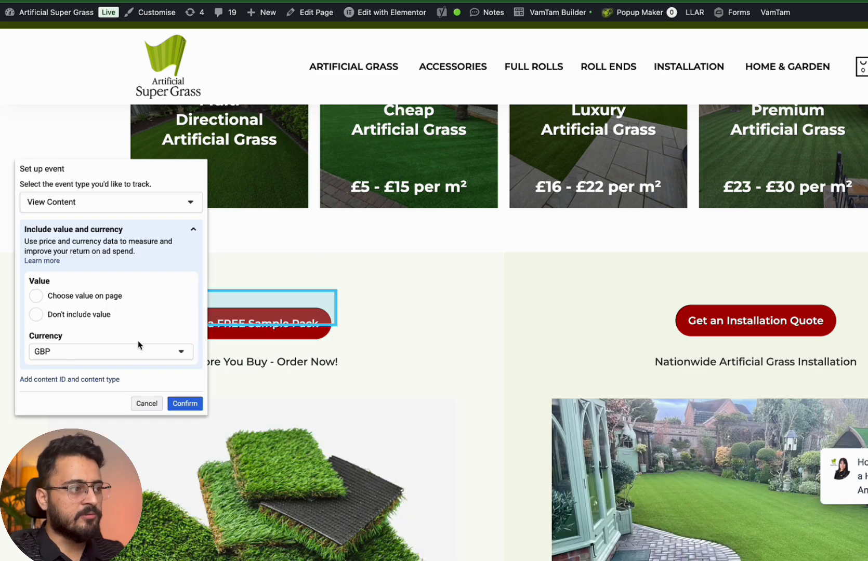
click(93, 312)
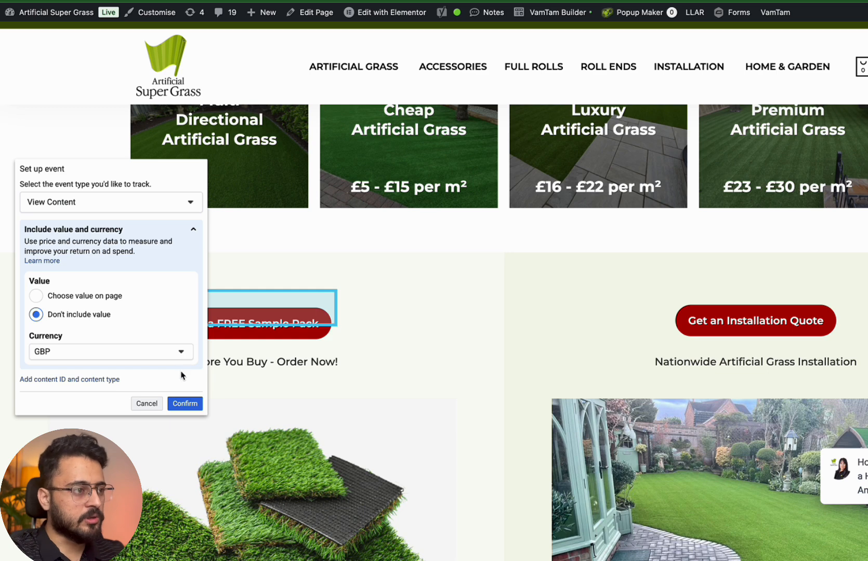
click(185, 402)
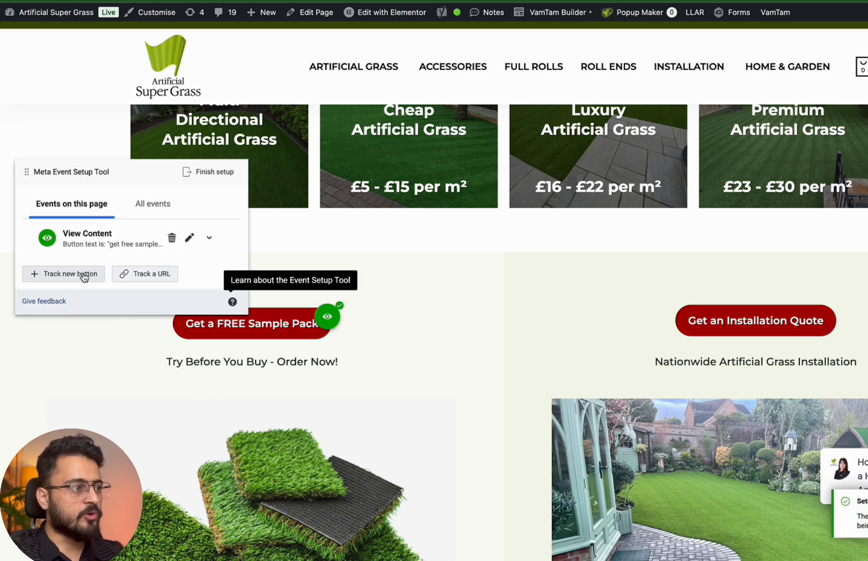
Start tracking another button and select the Get an Installation Quote button
click(84, 278)
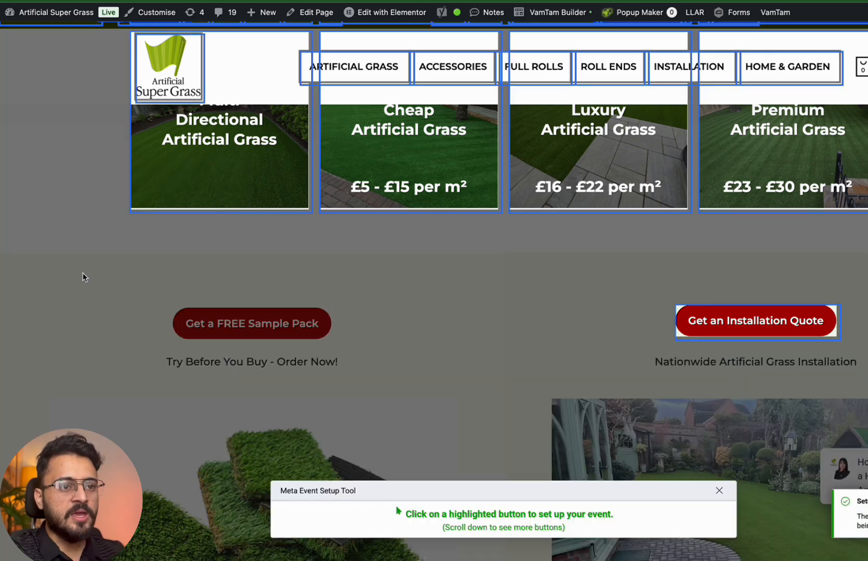
click(714, 320)
scroll(715, 320, down, 1)
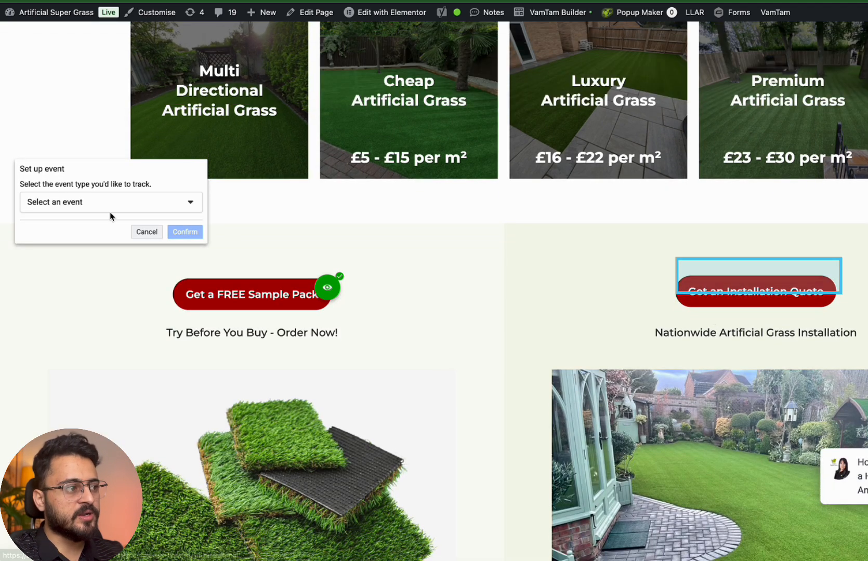
Make the quote button fire View Content without a value and confirm it
click(120, 202)
scroll(67, 312, down, 5)
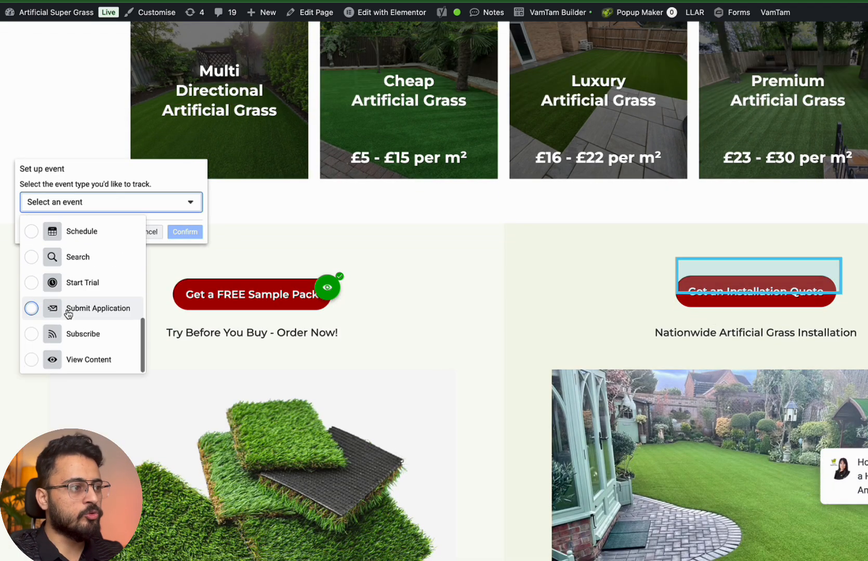
click(63, 360)
click(94, 318)
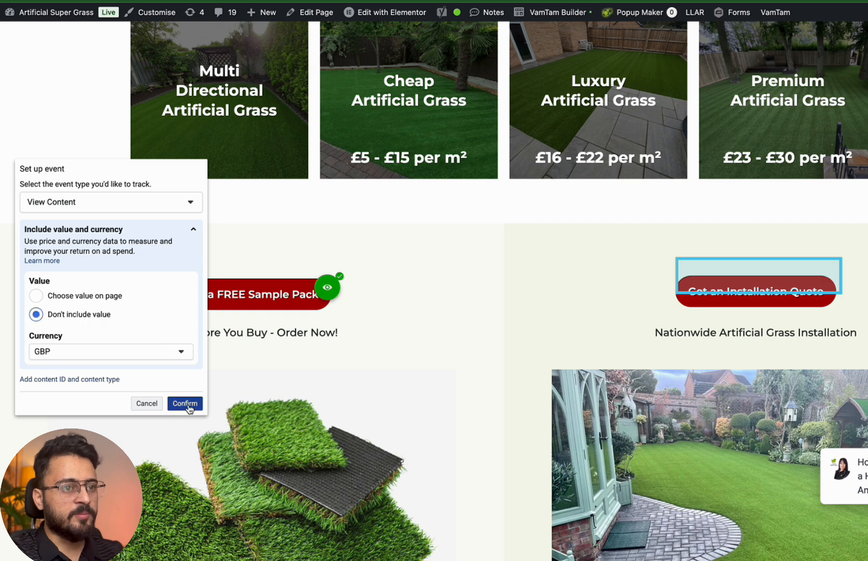
click(187, 406)
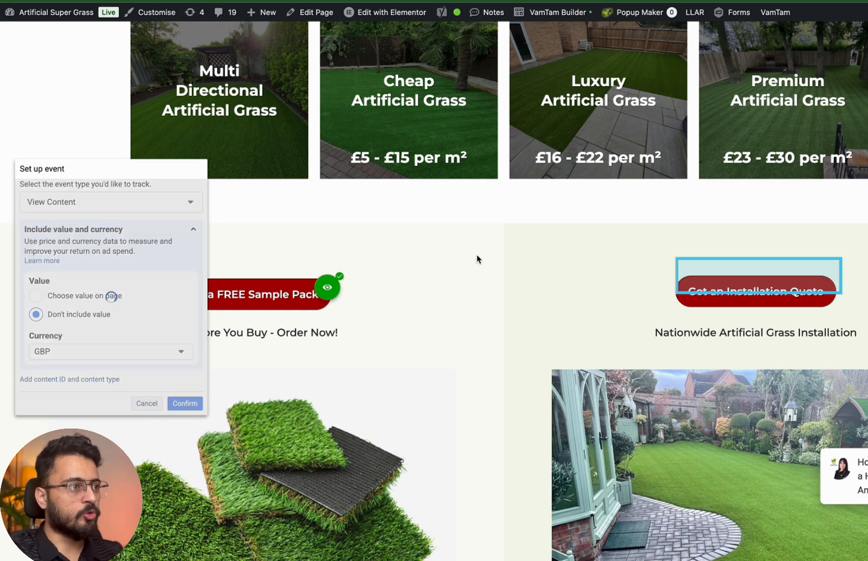
scroll(488, 187, up, 10)
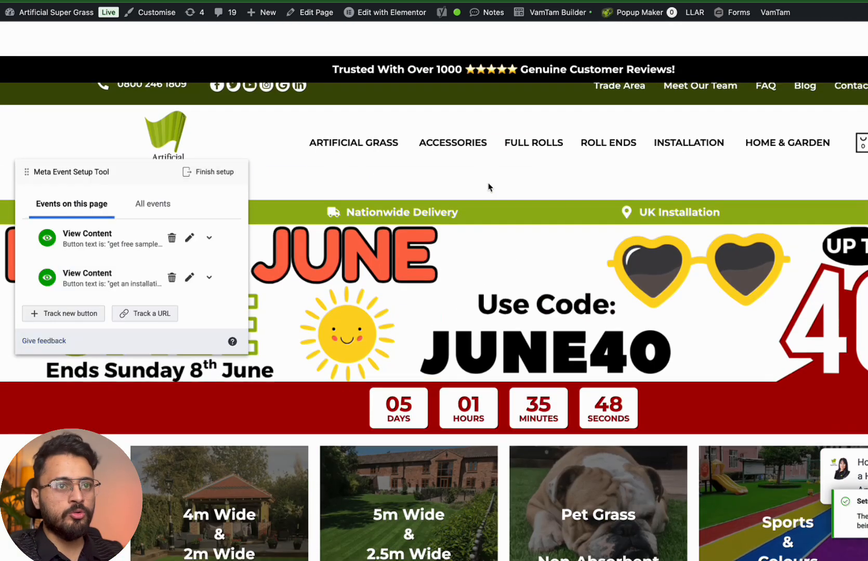
scroll(488, 187, down, 2)
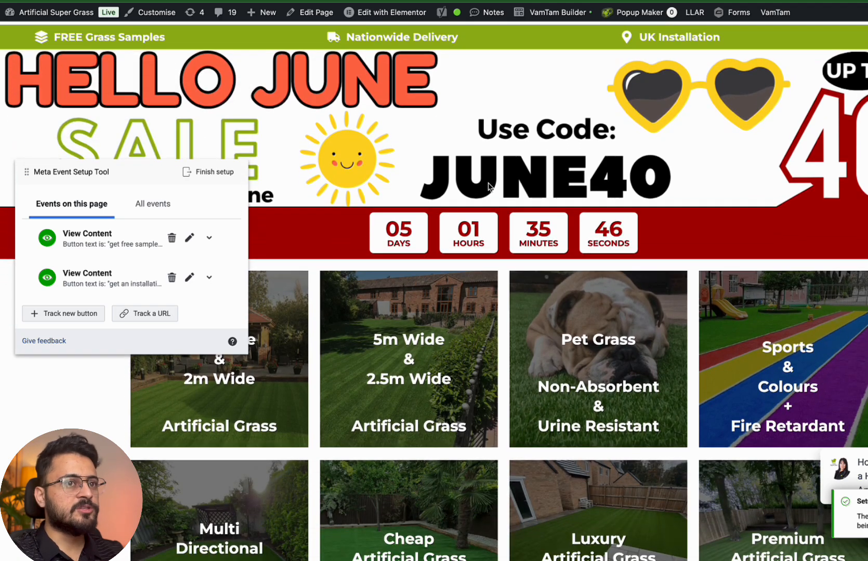
scroll(488, 187, up, 3)
scroll(488, 187, down, 1)
scroll(488, 187, down, 15)
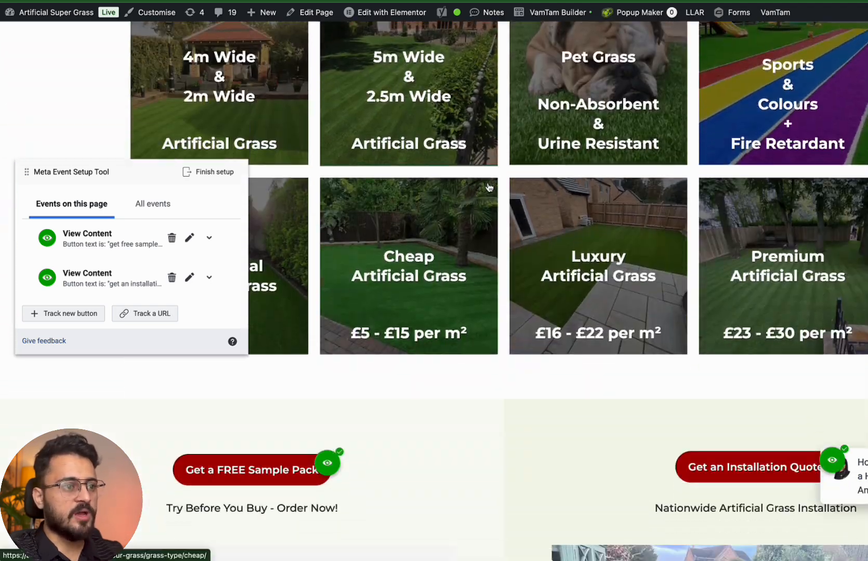
scroll(489, 187, down, 10)
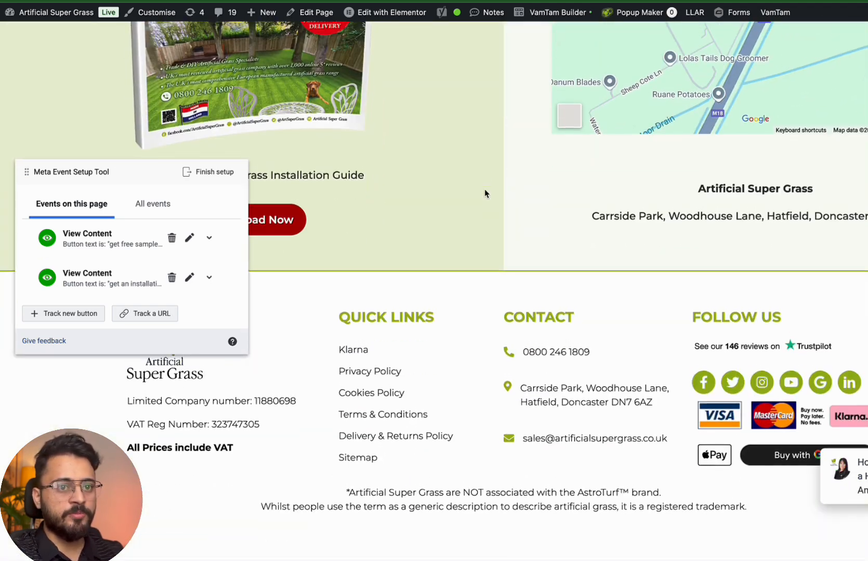
scroll(486, 191, up, 12)
scroll(484, 189, up, 2)
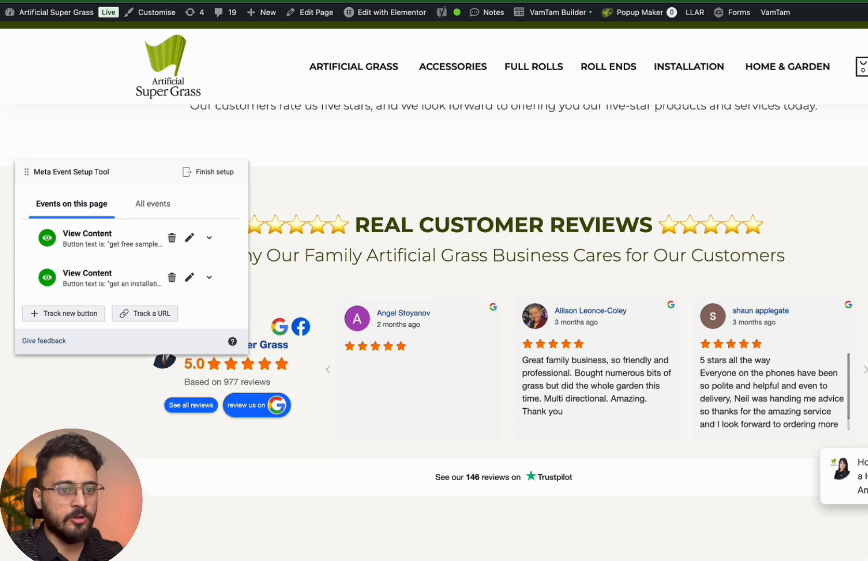
Edit a tracked View Content event to Don't include value, save it, and move the panel aside
click(190, 238)
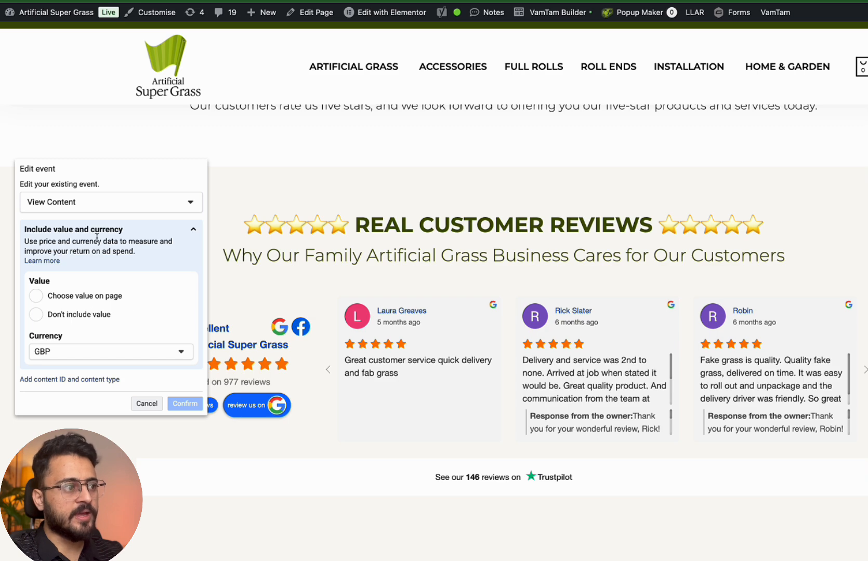
click(77, 316)
click(177, 403)
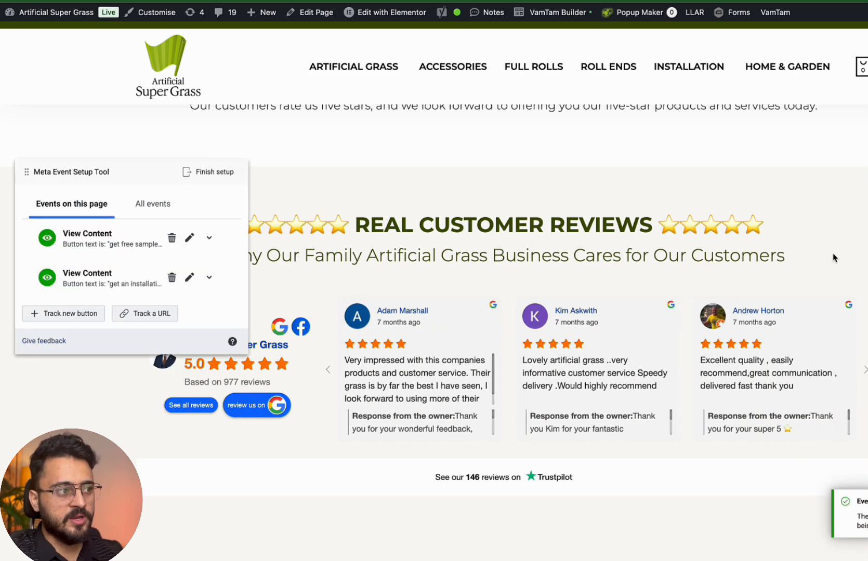
scroll(833, 255, up, 8)
scroll(133, 285, down, 1)
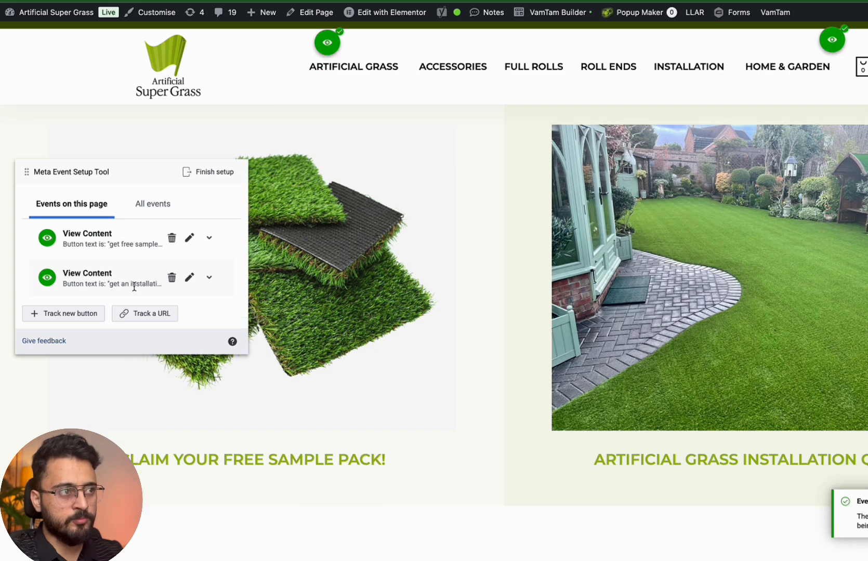
scroll(217, 205, up, 2)
scroll(393, 189, up, 4)
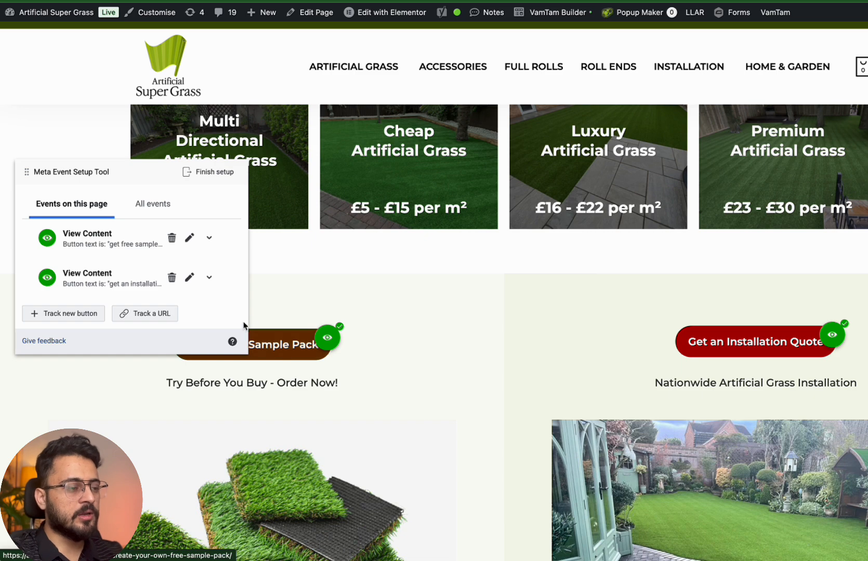
drag(151, 180, 439, 240)
Open the Artificial Grass Samples page and move the setup panel to the upper right
click(283, 340)
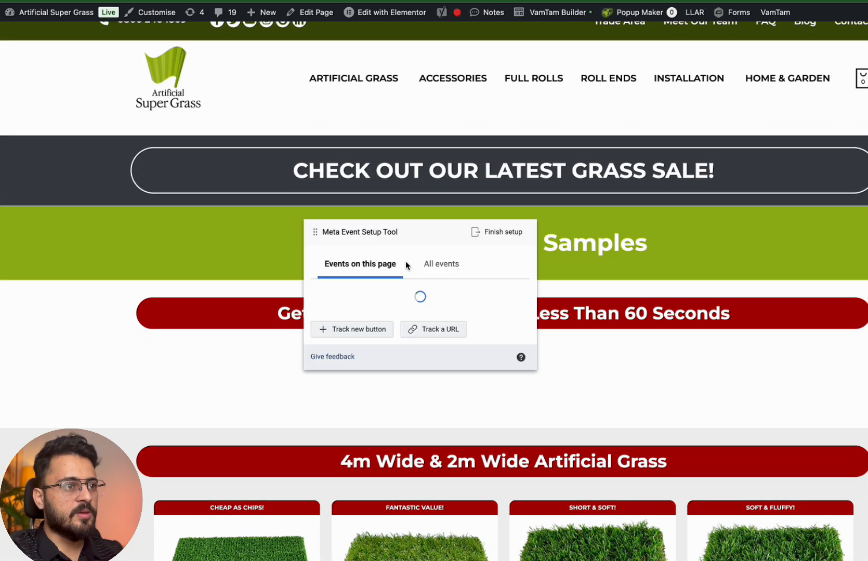
scroll(405, 265, down, 1)
drag(406, 232, 733, 119)
scroll(407, 285, down, 5)
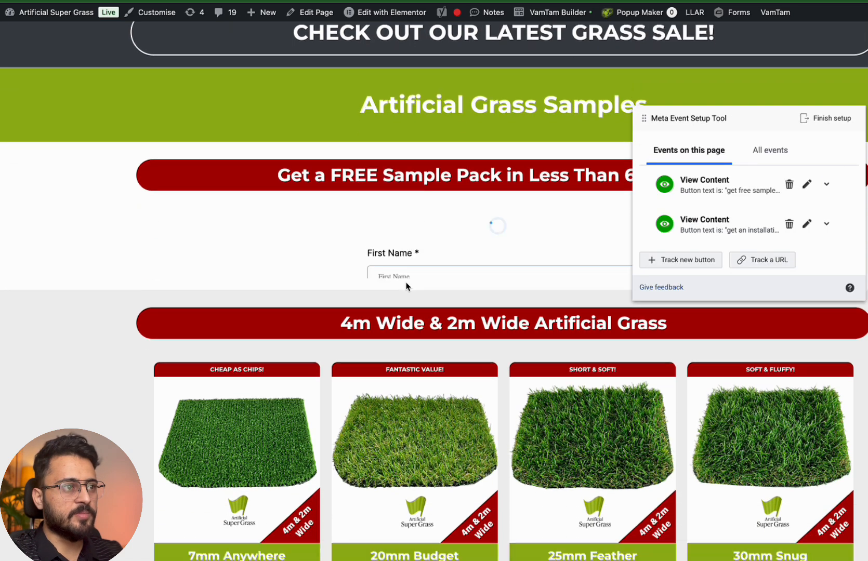
scroll(407, 286, down, 1)
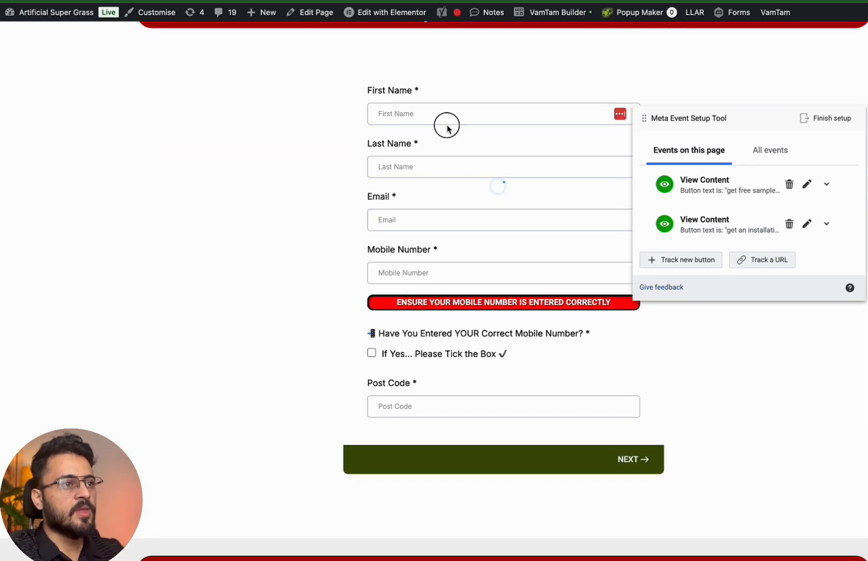
Fill the form's first name and last name, then pick the saved email address
click(429, 116)
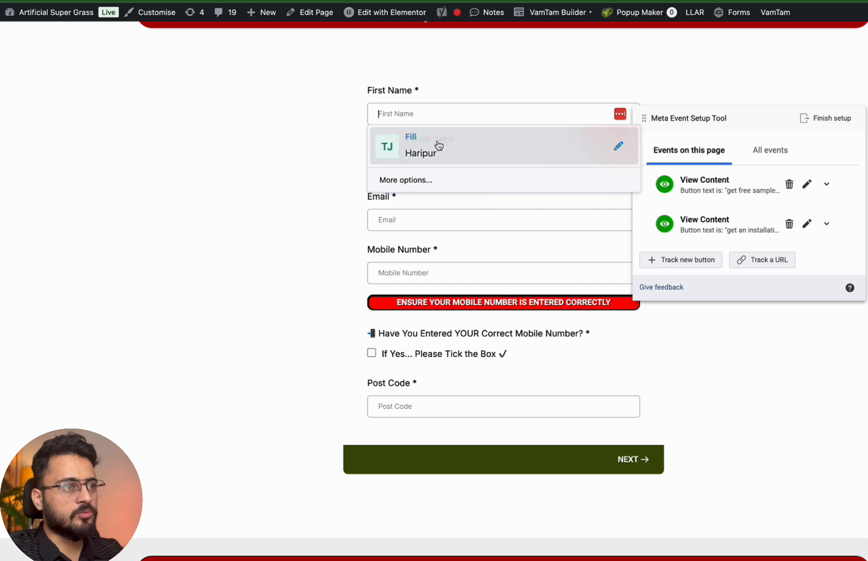
scroll(433, 142, left, 1)
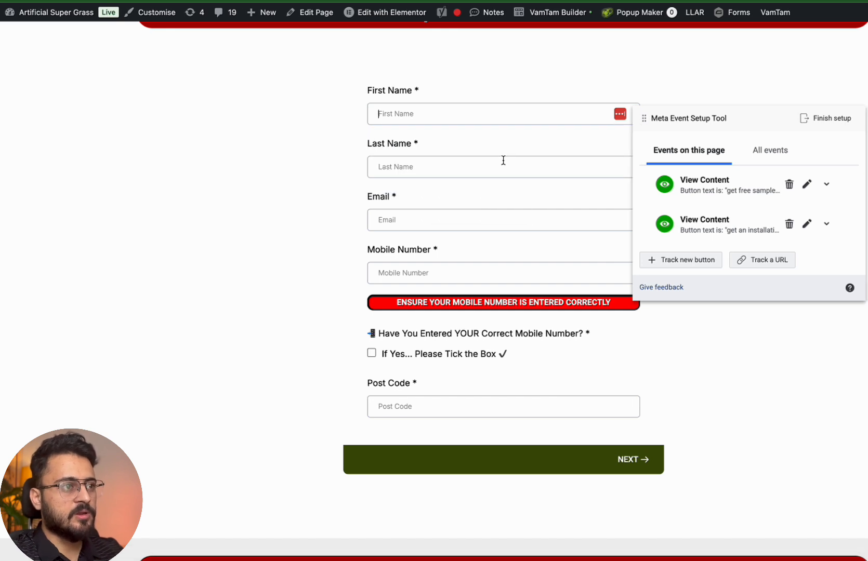
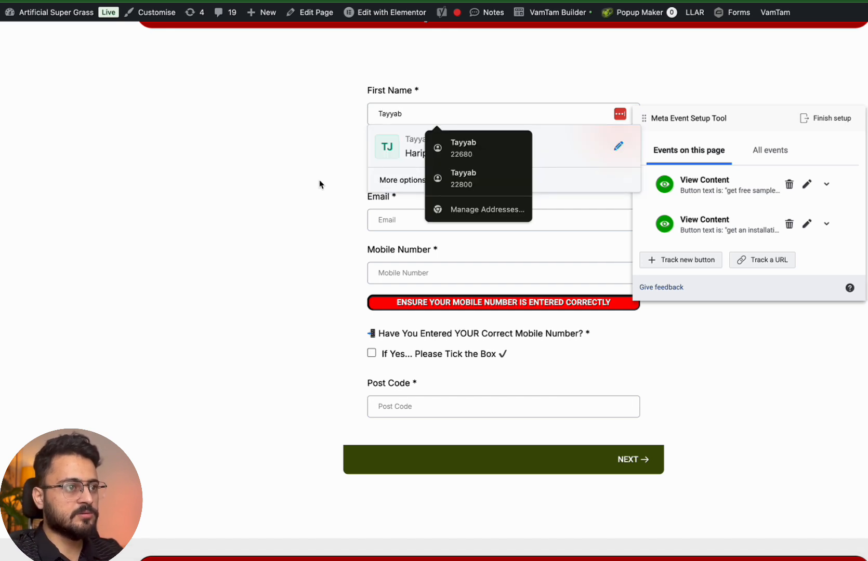
click(397, 176)
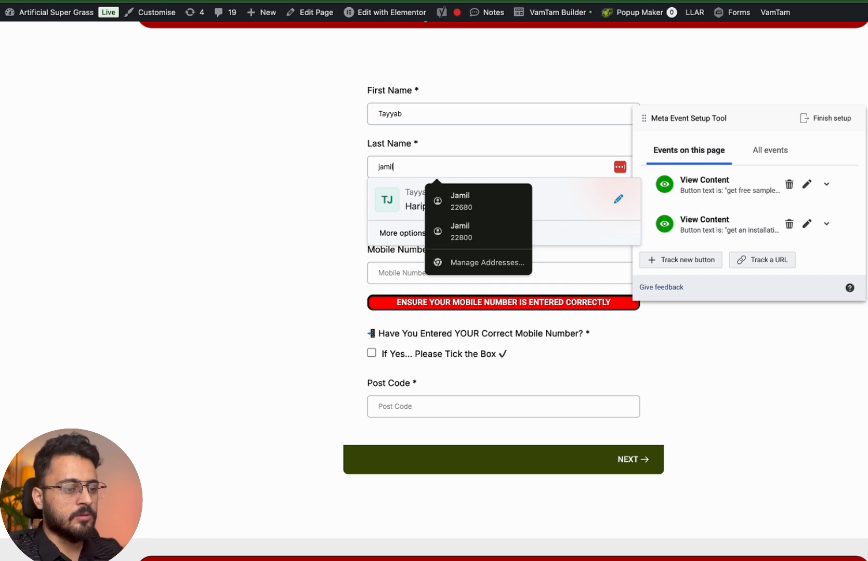
key(Tab)
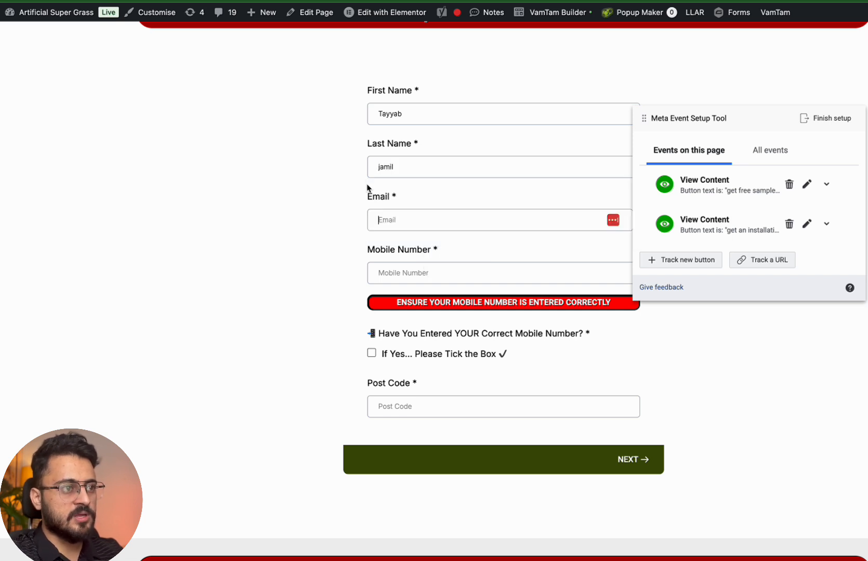
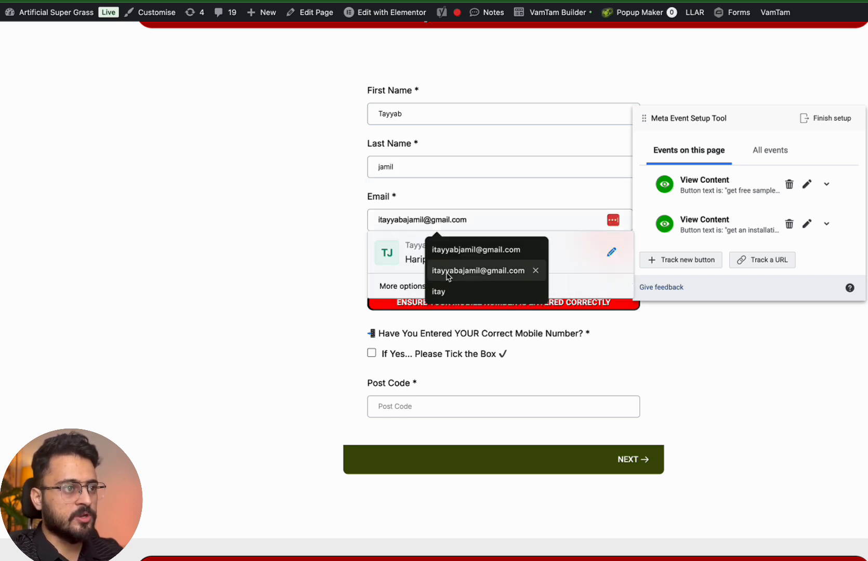
click(467, 252)
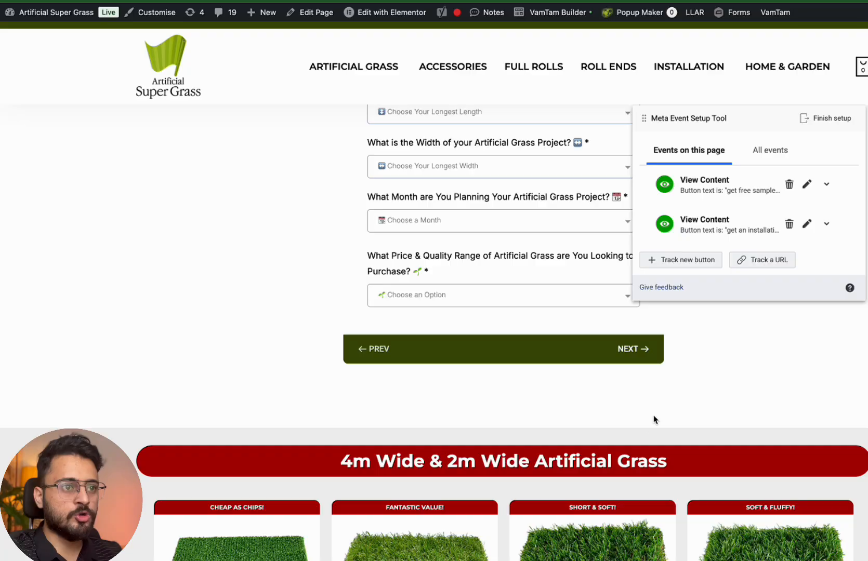
Scroll back up to view the project length, width, month and price range questions
scroll(627, 389, up, 3)
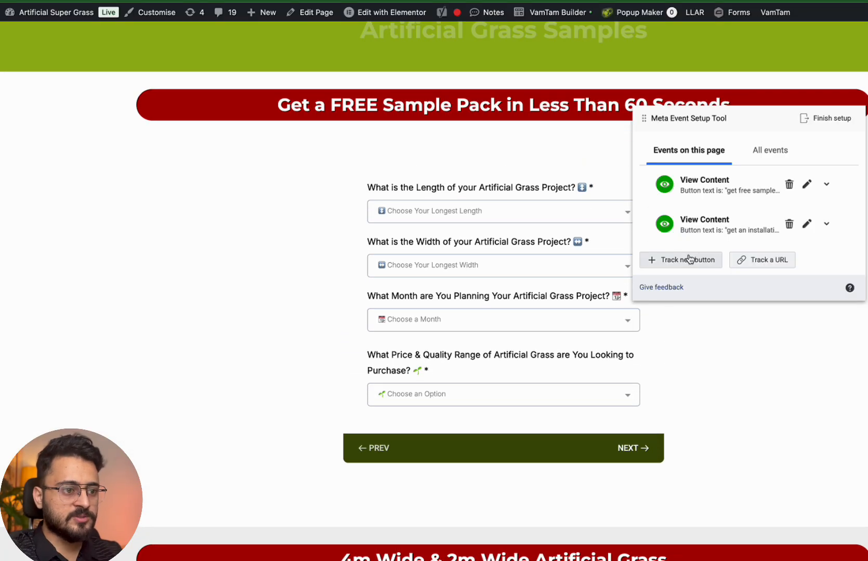
Cancel button tracking and answer the project questions: 1m Long, 1m Wide, January, As Cheap as Possible
click(689, 259)
click(718, 491)
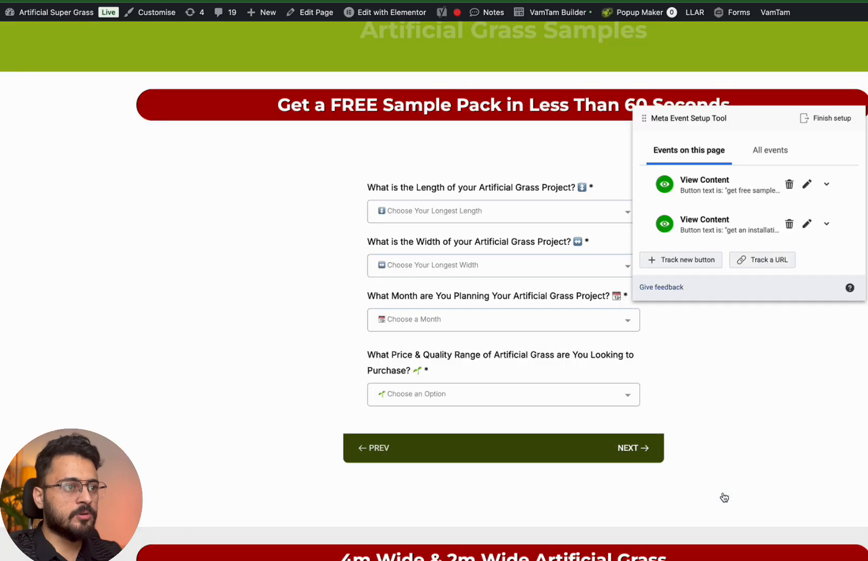
click(478, 213)
click(462, 242)
click(455, 265)
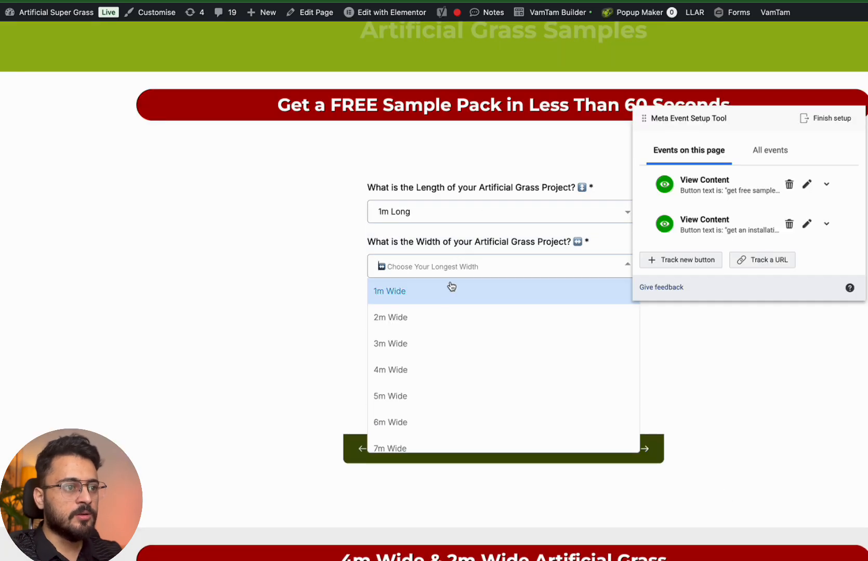
click(450, 291)
click(443, 318)
click(437, 342)
click(417, 391)
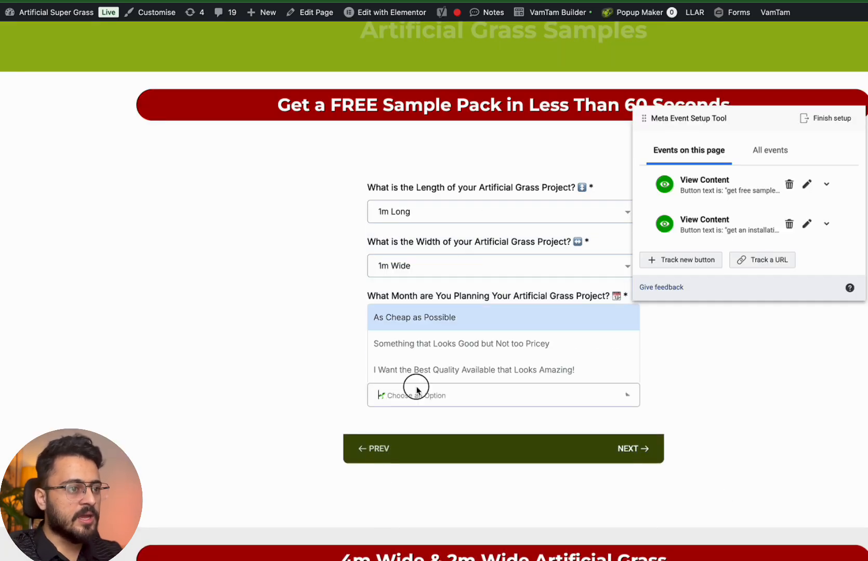
click(447, 318)
click(643, 461)
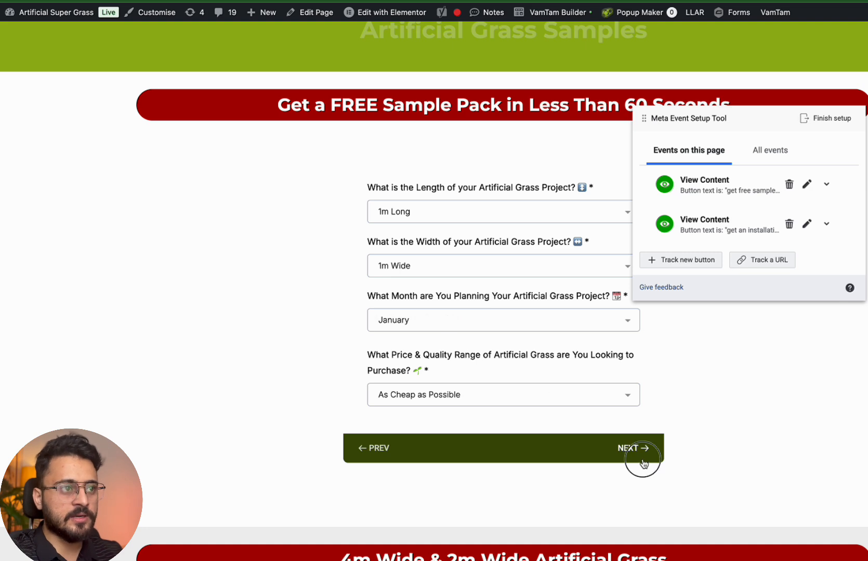
Set all six sample choices to 4m Wide 30mm Value Grass and advance the form
click(457, 108)
click(459, 131)
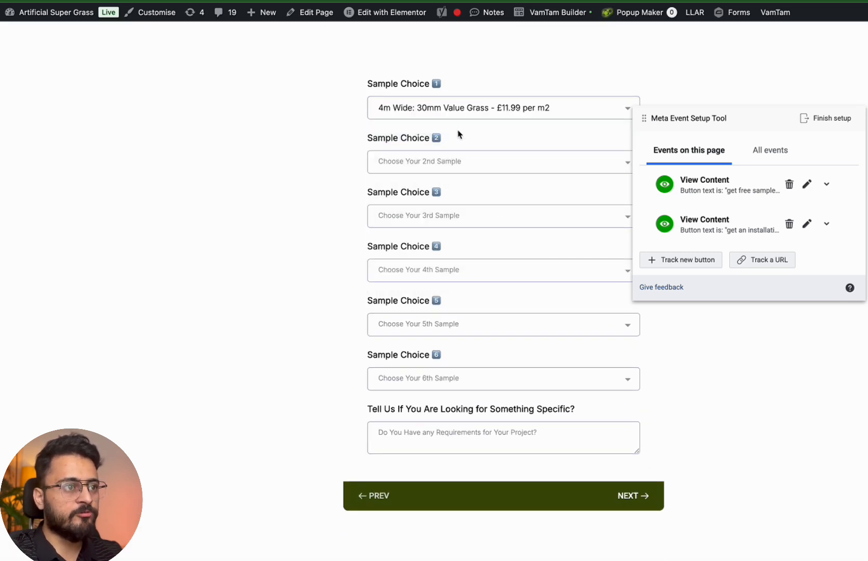
click(445, 162)
click(446, 186)
click(446, 214)
click(443, 240)
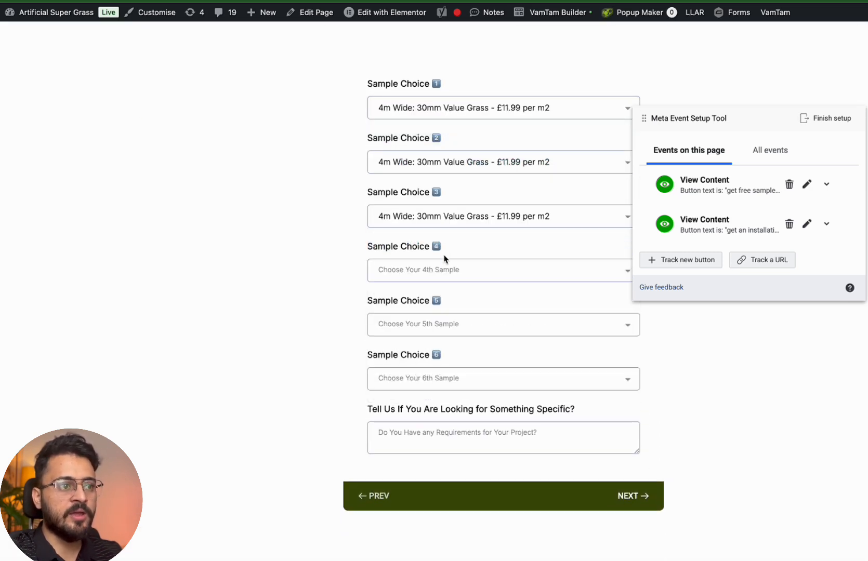
click(442, 271)
click(443, 294)
click(443, 324)
click(448, 349)
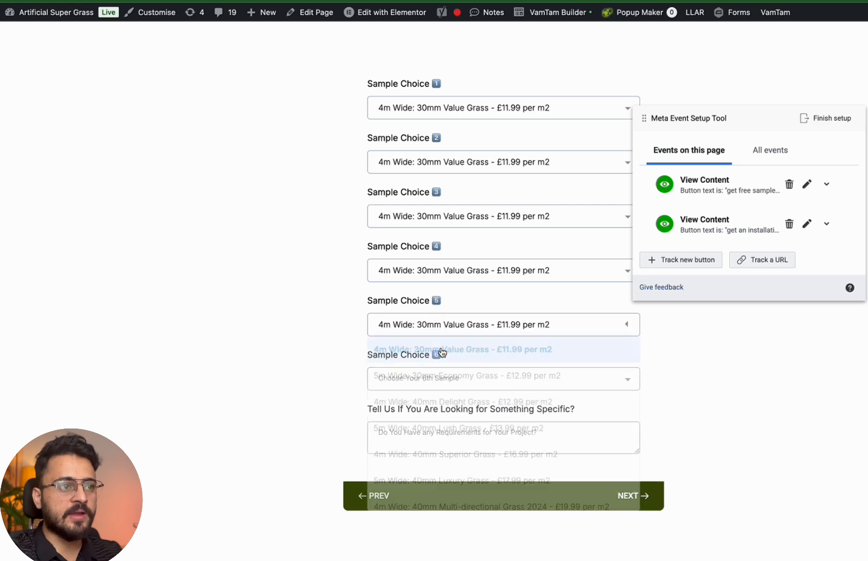
click(442, 379)
click(498, 213)
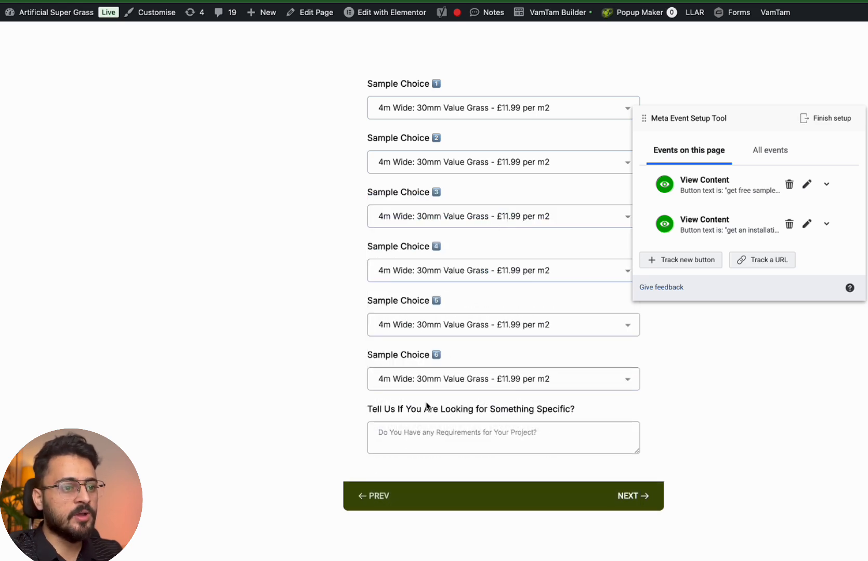
click(624, 496)
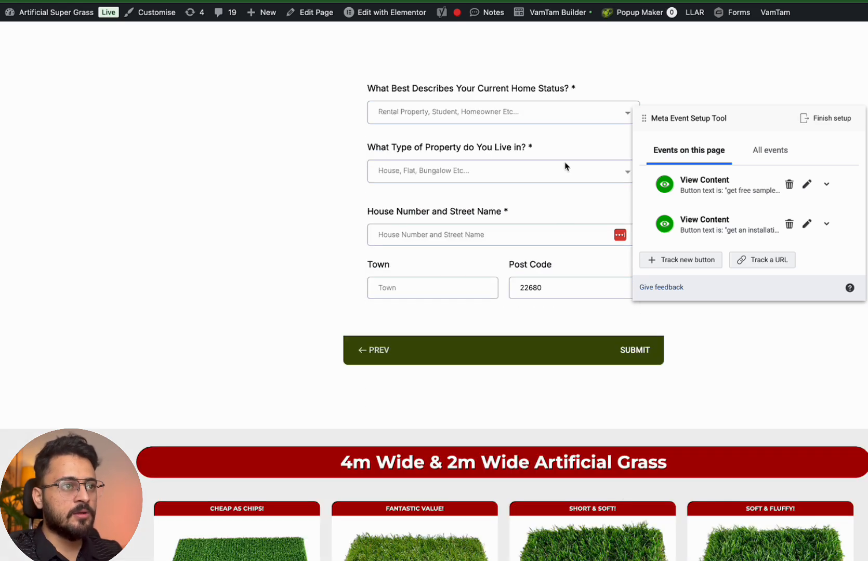
Set home status to Rental Property and property type to House
scroll(567, 150, up, 2)
click(542, 153)
click(504, 185)
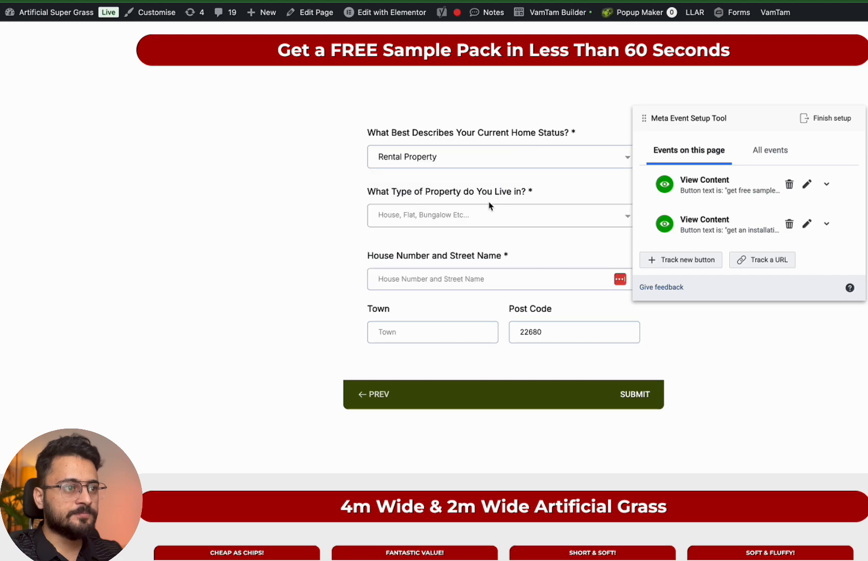
click(475, 221)
click(465, 244)
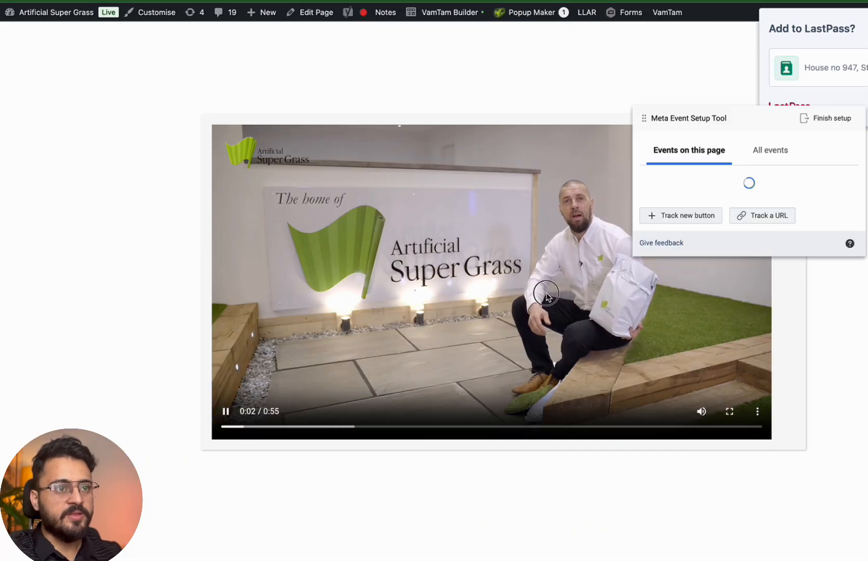
Pause, resume and pause the thank-you page's brand video, then start a URL-based event for this page
click(547, 297)
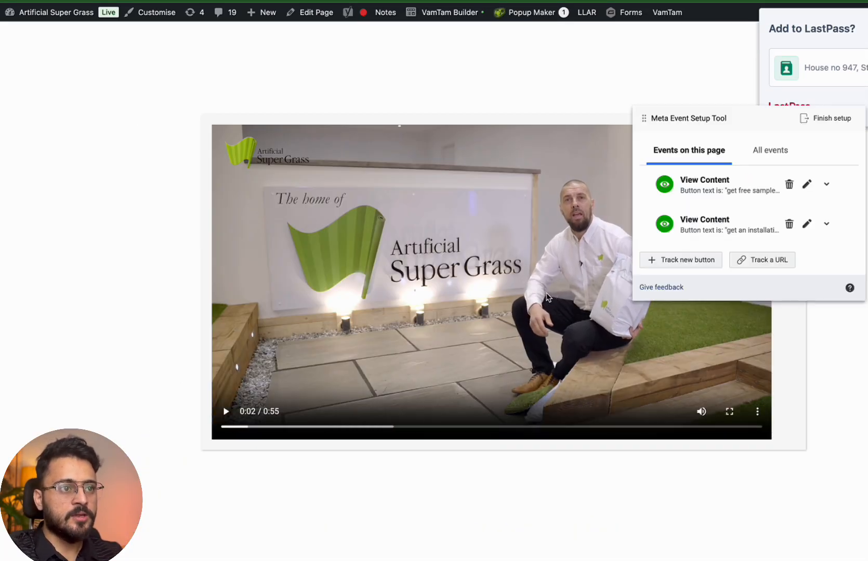
click(547, 298)
click(547, 297)
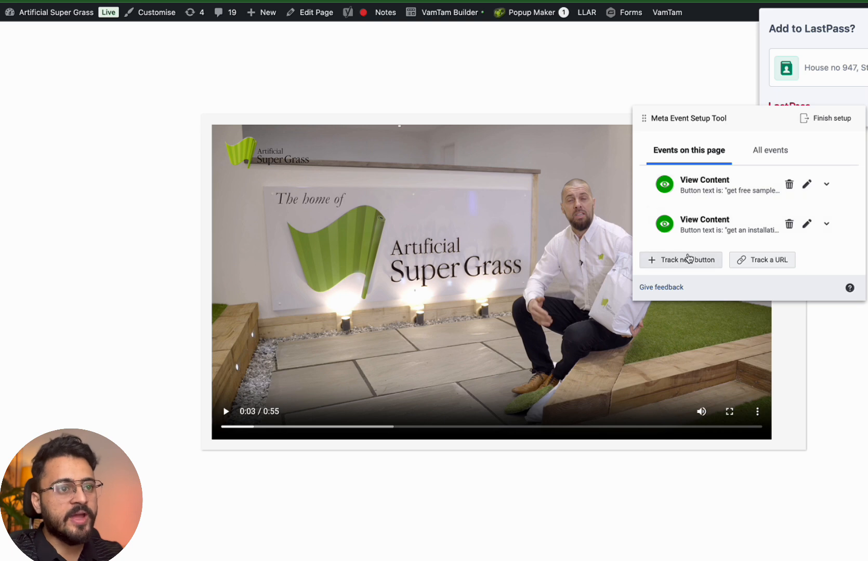
click(772, 264)
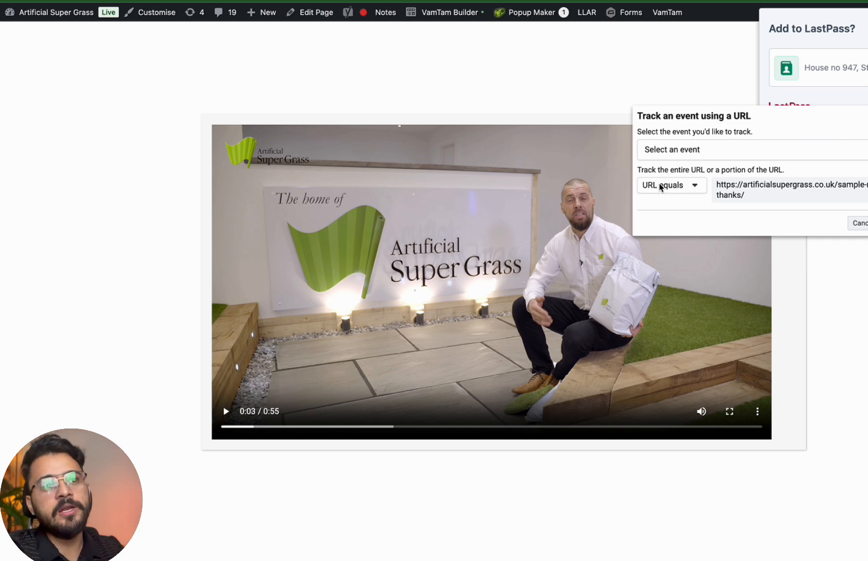
Choose Lead as the event fired when the URL equals the thank-you page, then edit the URL field
click(701, 154)
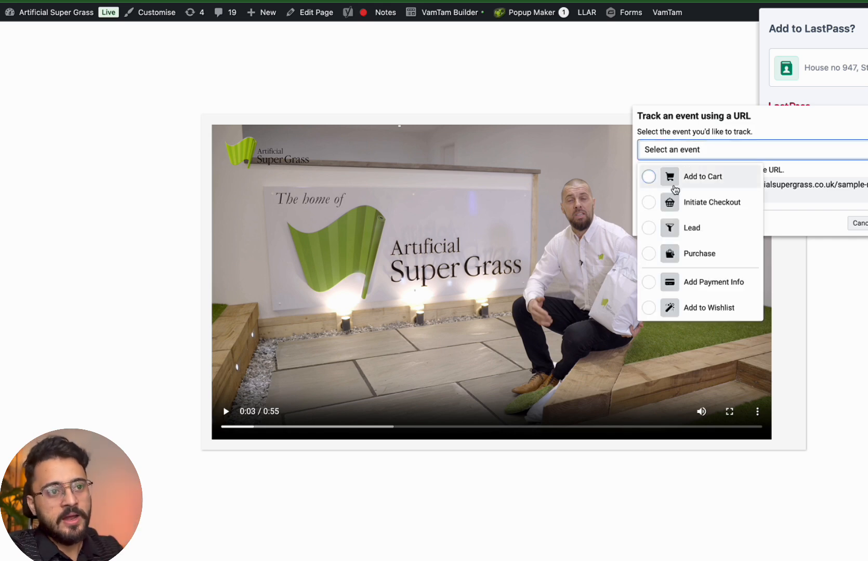
click(667, 235)
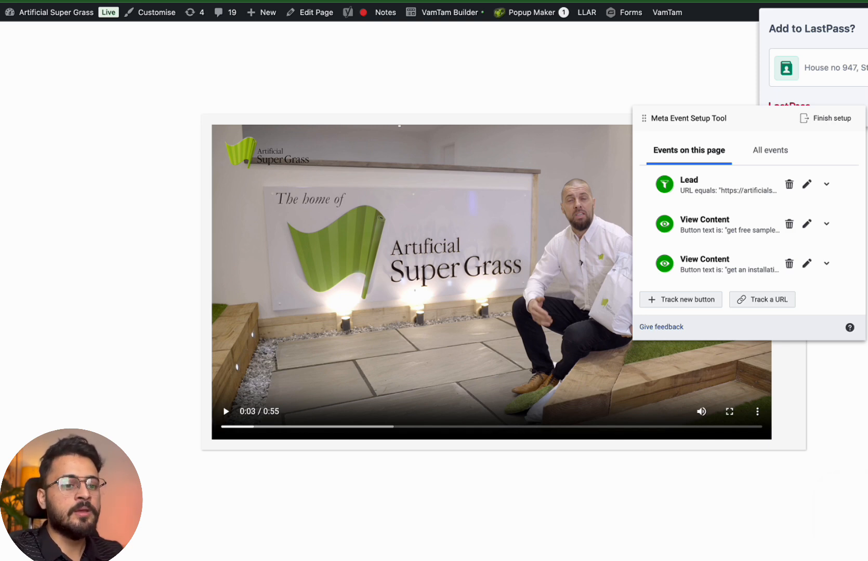
key(BackSpace)
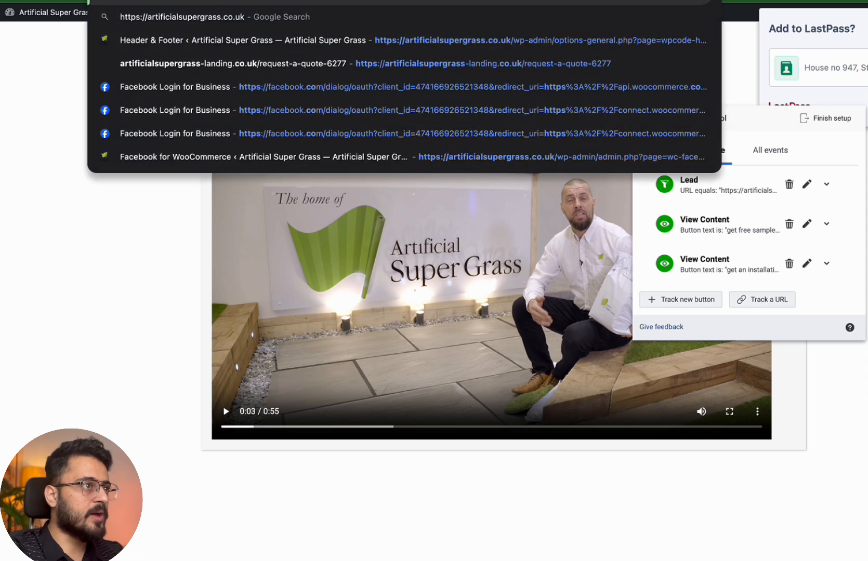
Load the store's homepage and scroll to the installation quote form
key(Return)
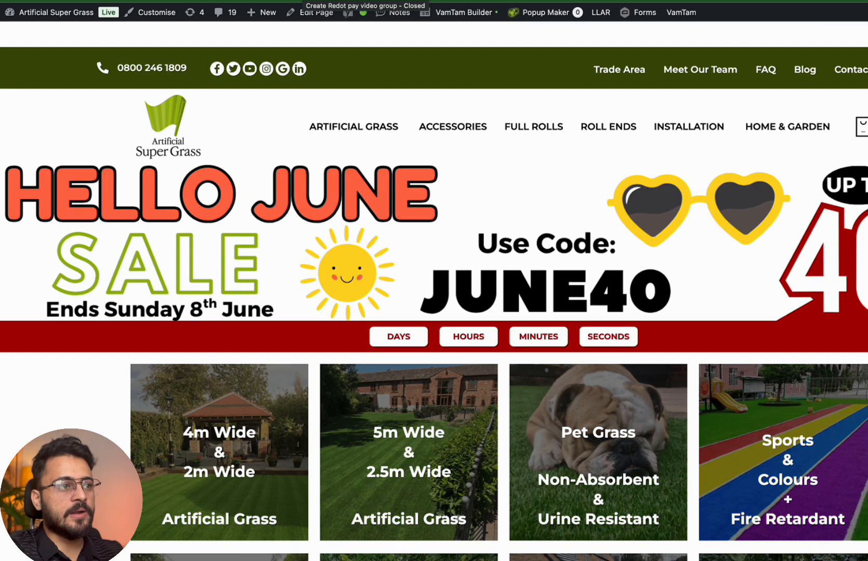
scroll(269, 147, down, 3)
scroll(269, 147, down, 10)
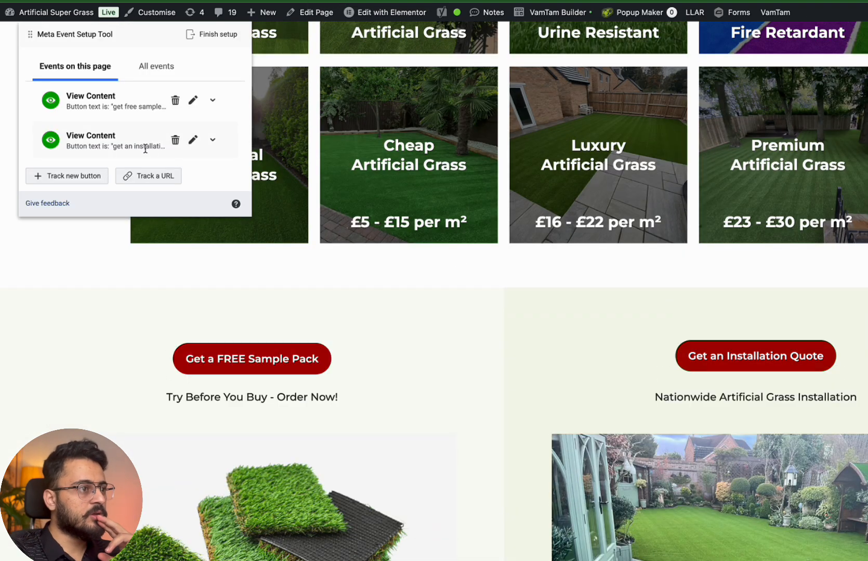
scroll(147, 147, down, 3)
scroll(150, 146, up, 4)
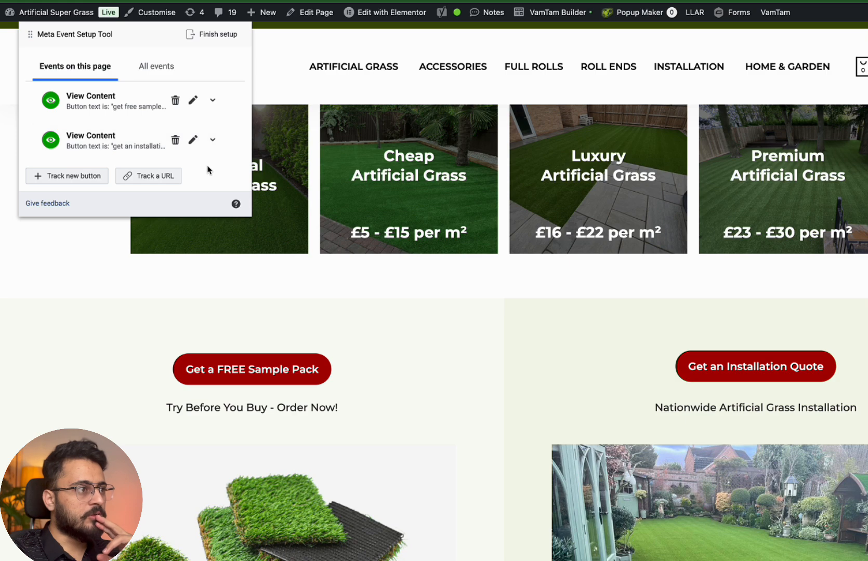
click(149, 66)
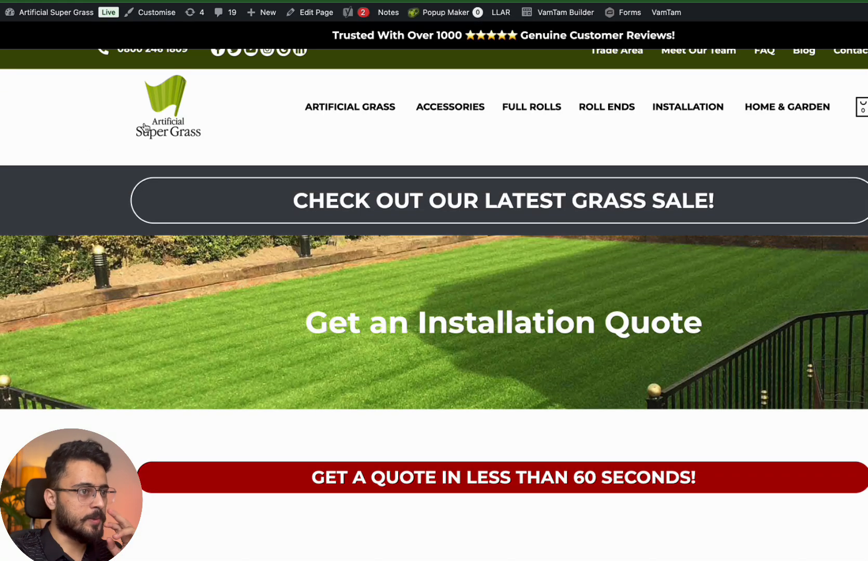
scroll(258, 260, down, 2)
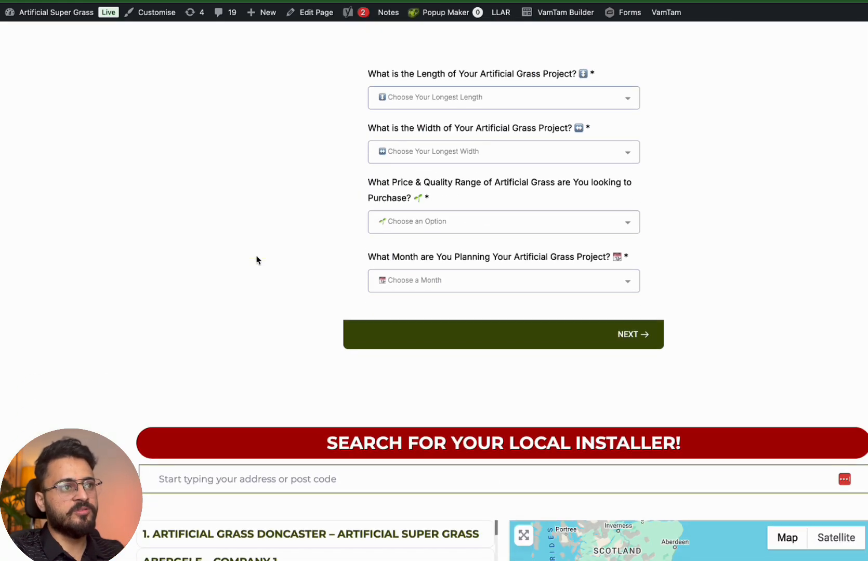
scroll(486, 120, up, 1)
Choose 2m long, 1m wide, the 'looks good but not too pricey' range and February, then continue
click(460, 152)
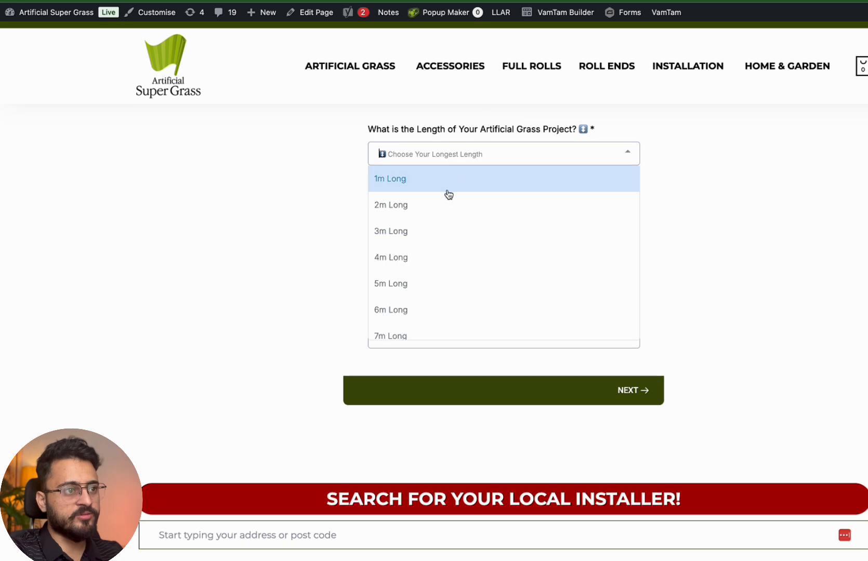
click(444, 202)
click(443, 216)
click(442, 232)
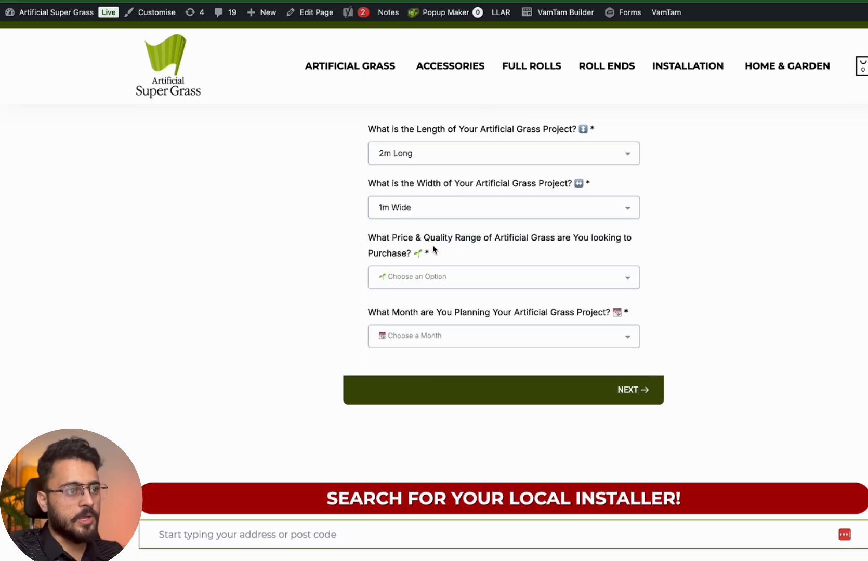
click(419, 276)
click(442, 222)
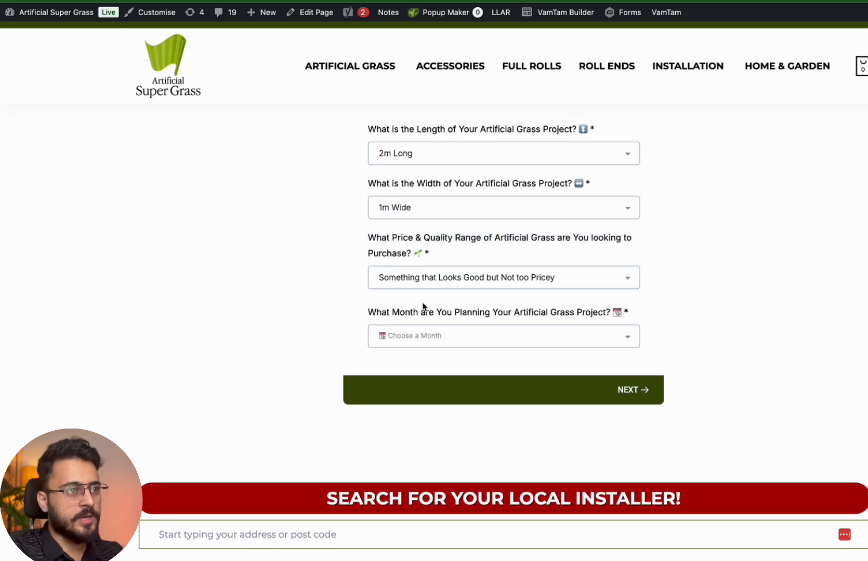
click(401, 337)
click(448, 190)
click(628, 390)
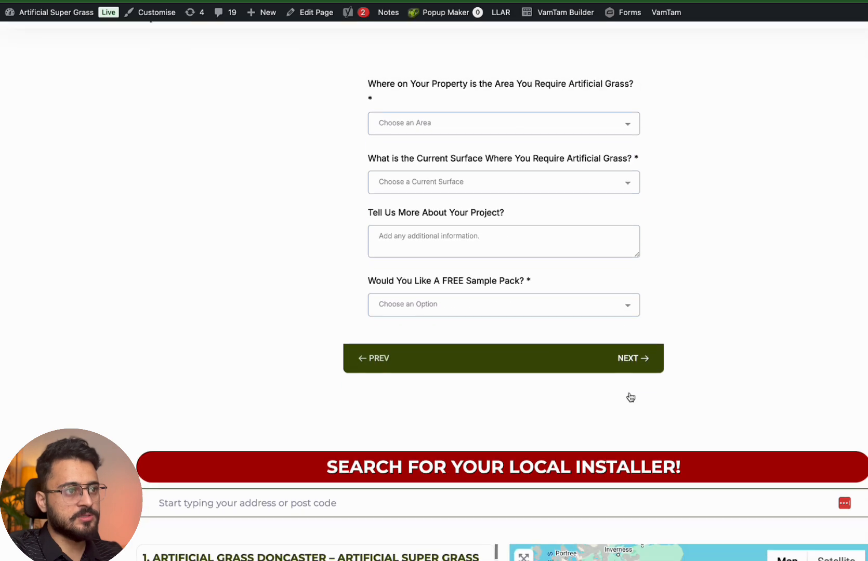
Set the area to Front Garden and surface to Real Grass, and request the free sample pack
scroll(594, 296, up, 3)
click(538, 233)
click(500, 263)
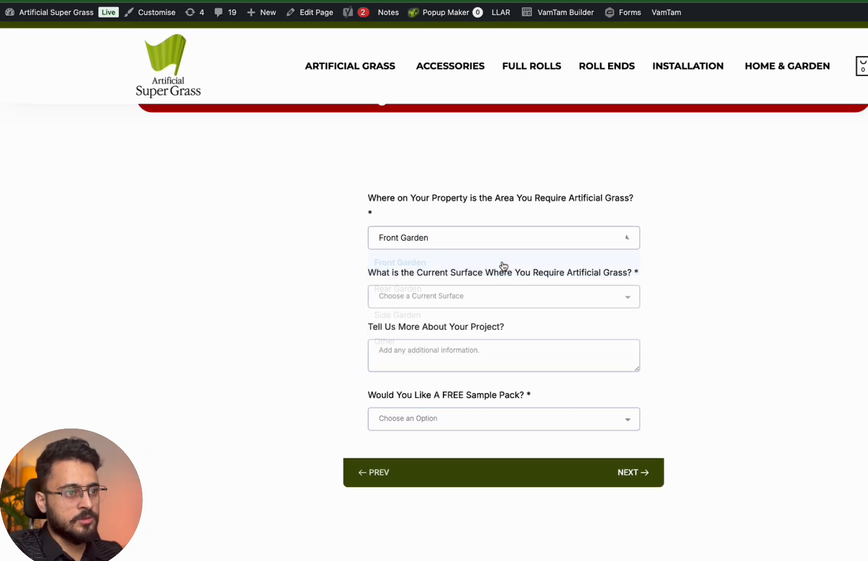
click(490, 297)
click(468, 320)
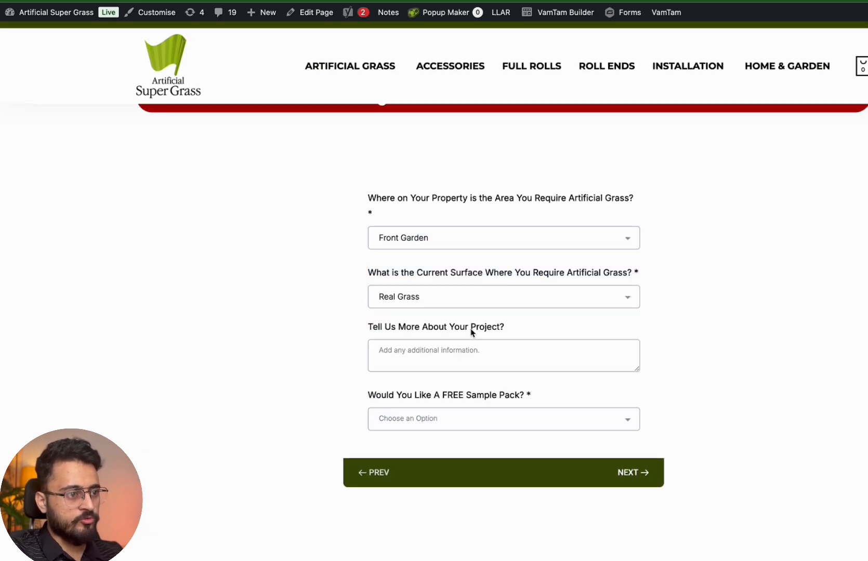
text(1)
click(455, 419)
click(474, 363)
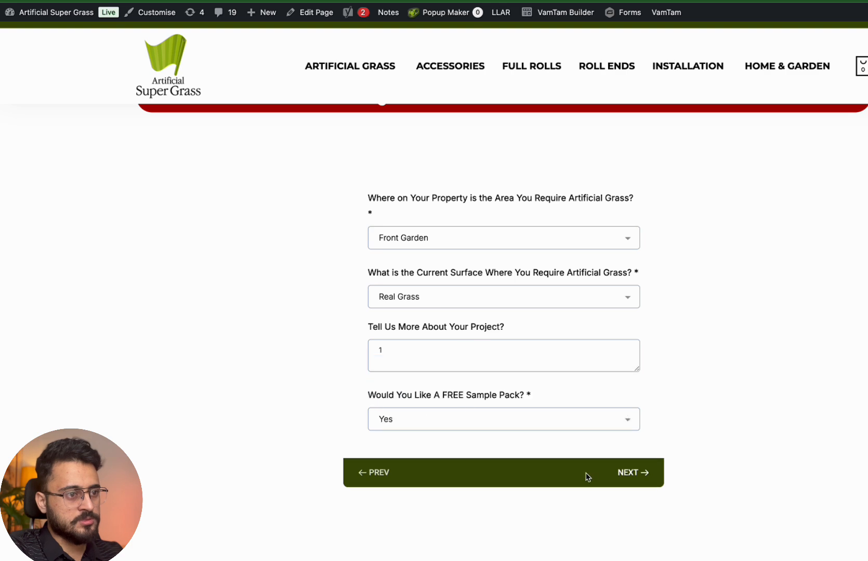
click(609, 474)
Pick 30mm Value Grass for the first four samples
click(450, 107)
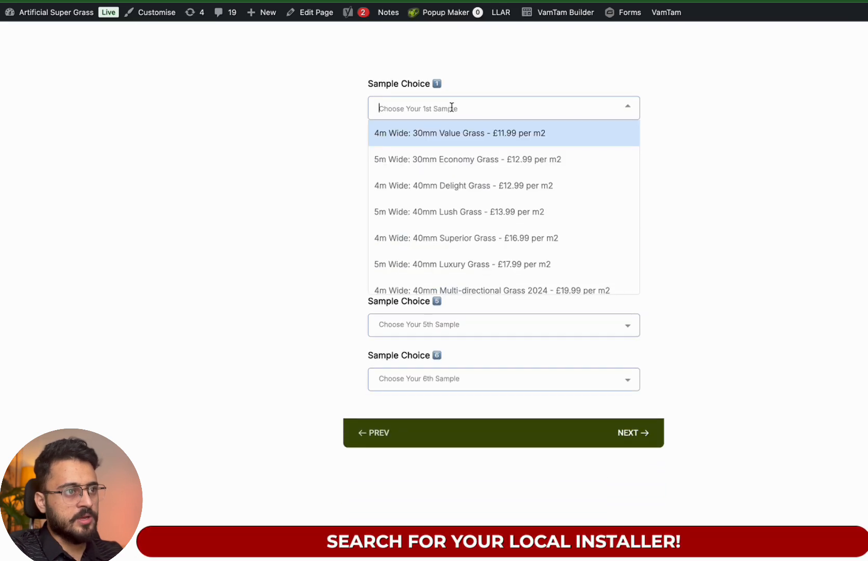
click(451, 130)
click(454, 162)
click(455, 187)
click(456, 214)
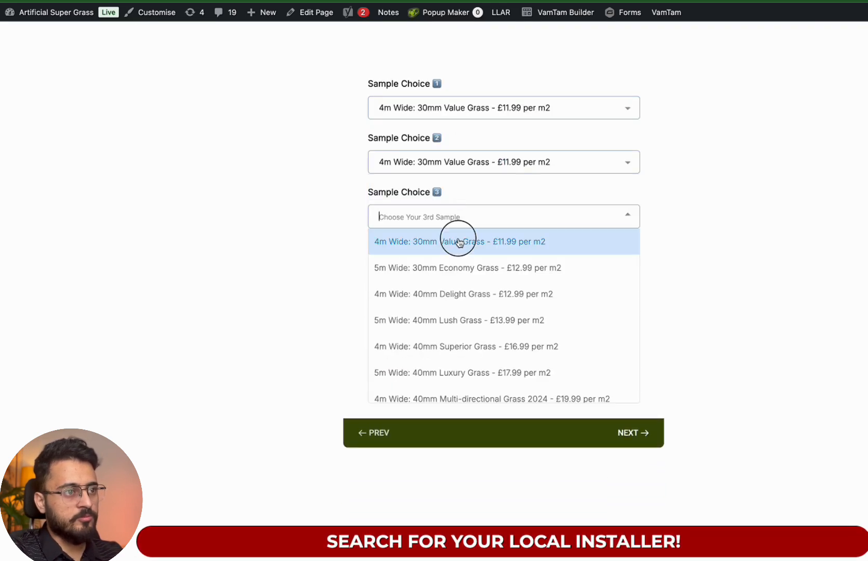
click(458, 239)
click(458, 268)
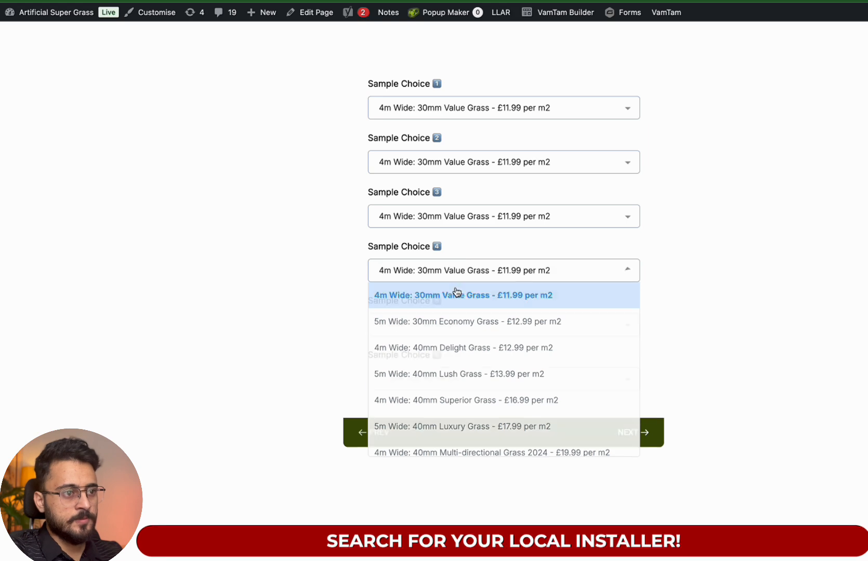
click(457, 295)
Pick 40mm Delight Grass as fifth and 30mm Value Grass as sixth sample, then advance to contact details
click(467, 325)
click(485, 210)
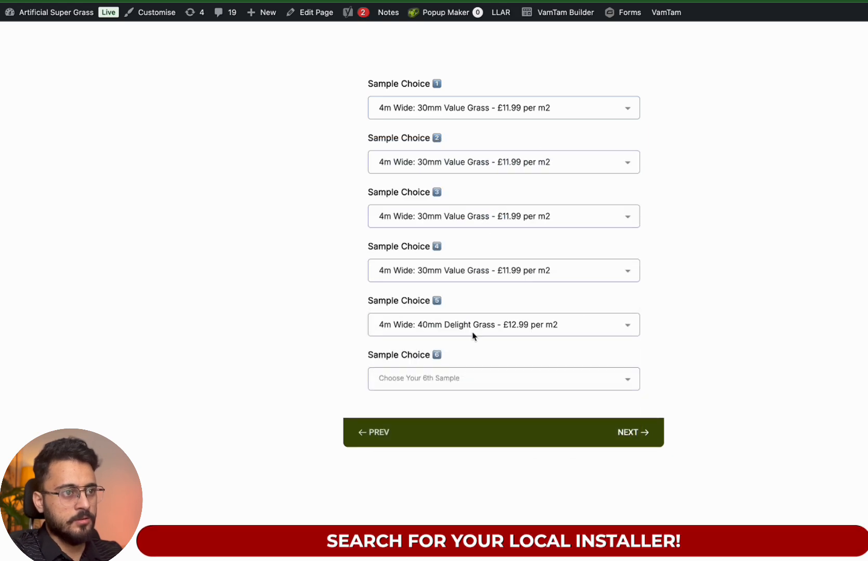
click(465, 378)
click(526, 196)
click(561, 384)
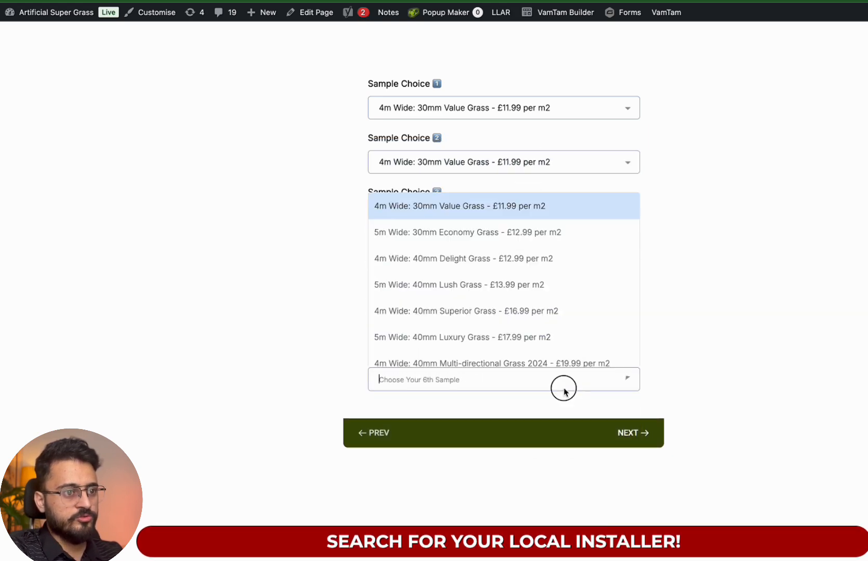
click(567, 207)
click(639, 441)
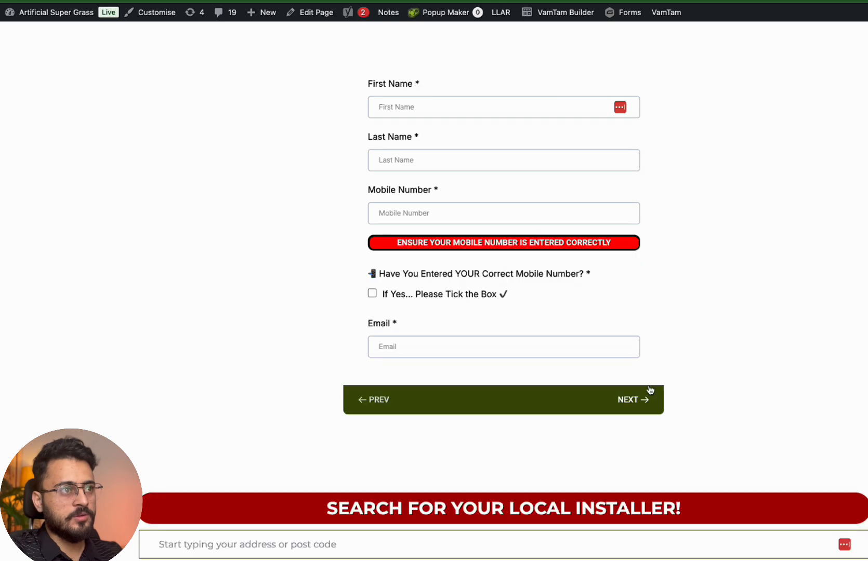
scroll(512, 283, up, 10)
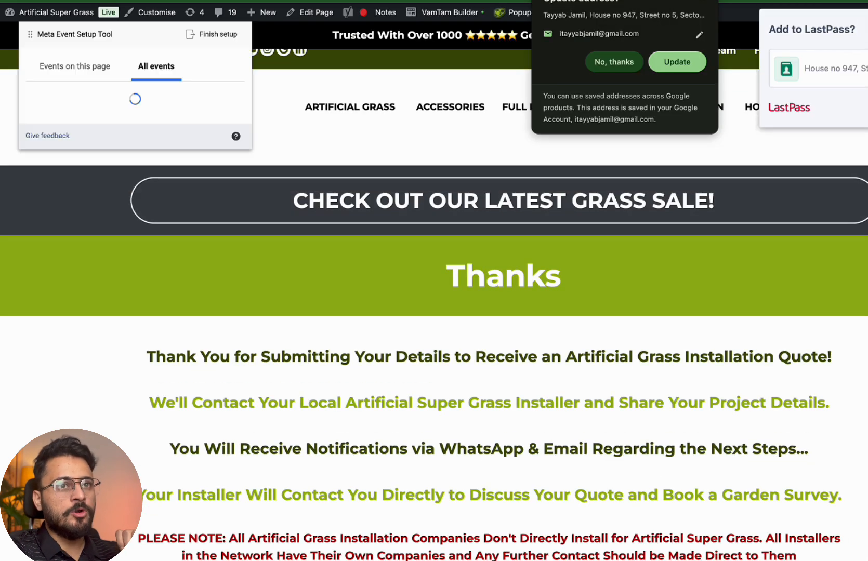
Track the installer-thanks page by URL with the Lead event type
click(701, 1)
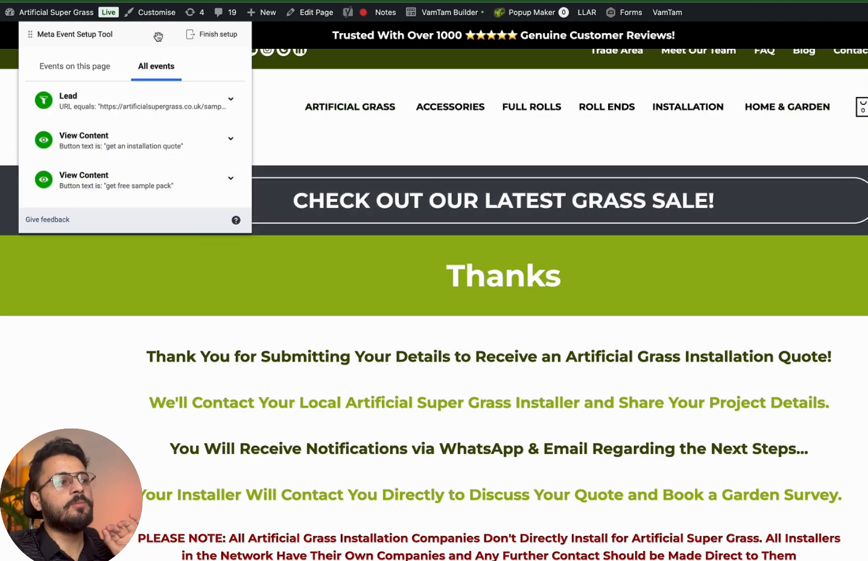
drag(158, 36, 153, 124)
click(86, 157)
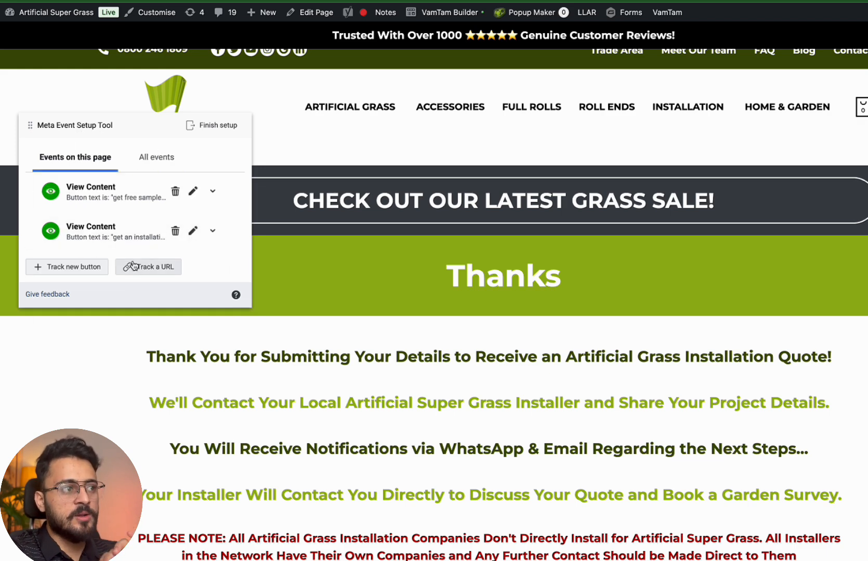
click(133, 265)
click(164, 159)
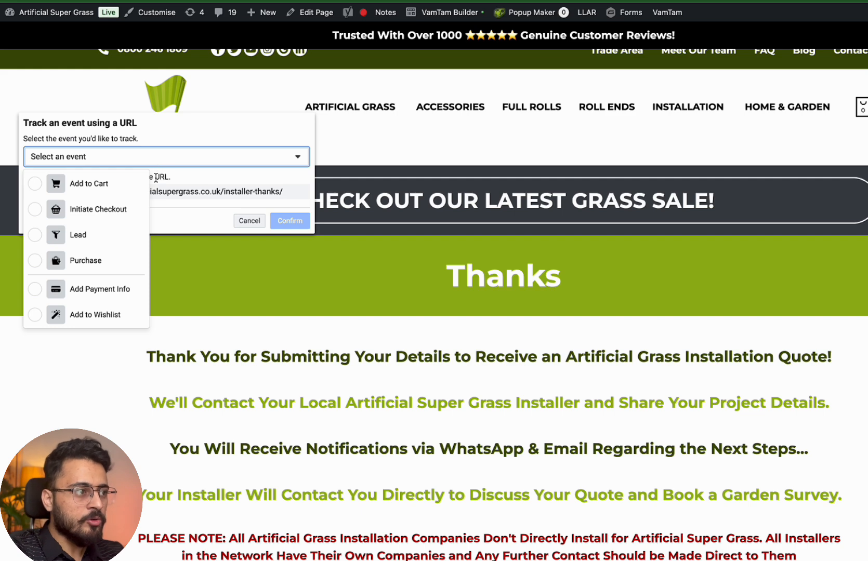
click(103, 234)
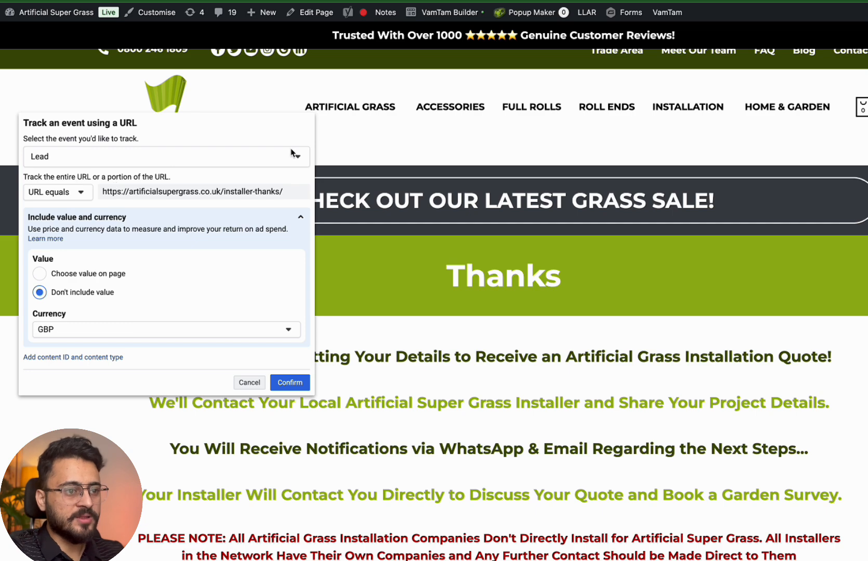
Confirm the Lead event, finish the setup, and skip the feedback prompt
scroll(467, 431, down, 9)
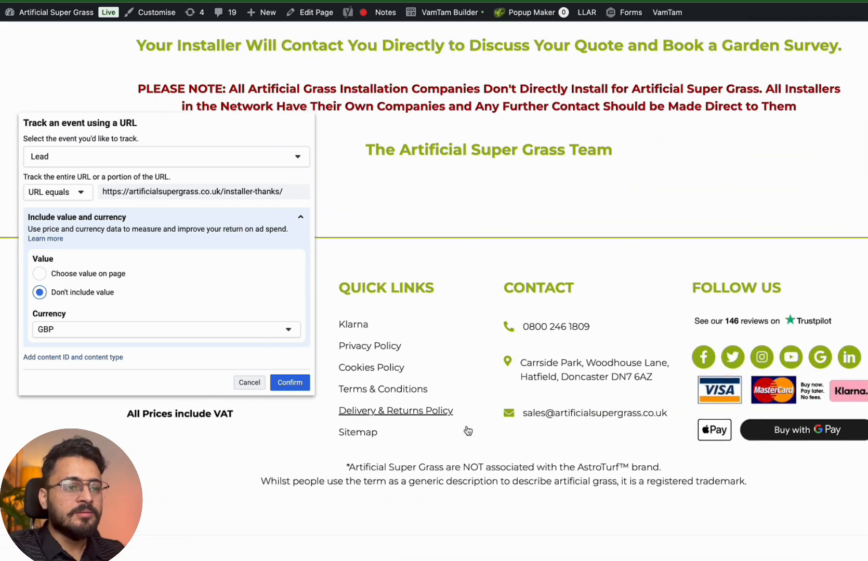
scroll(467, 431, up, 9)
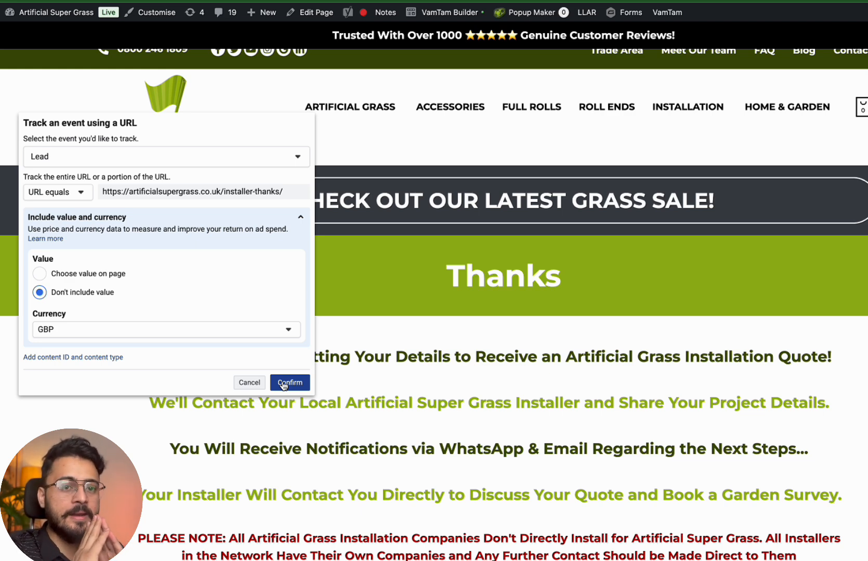
click(283, 384)
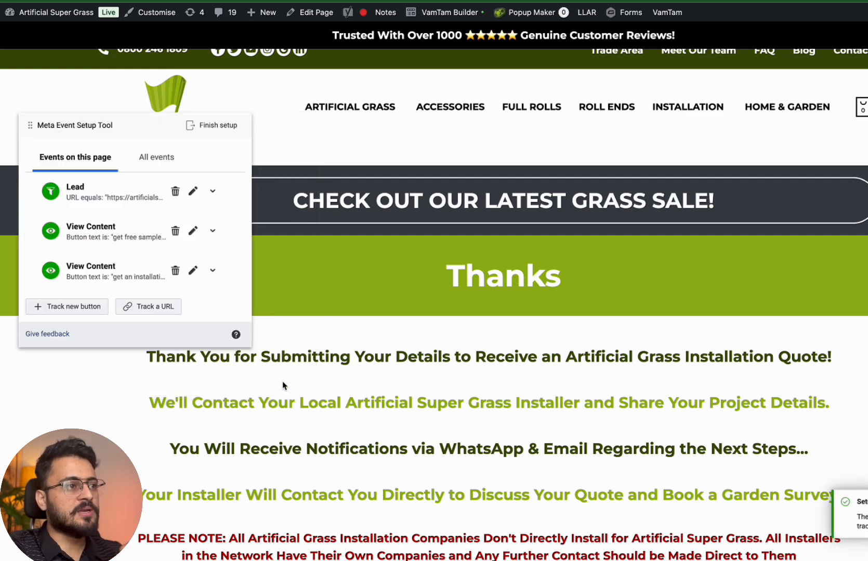
click(227, 131)
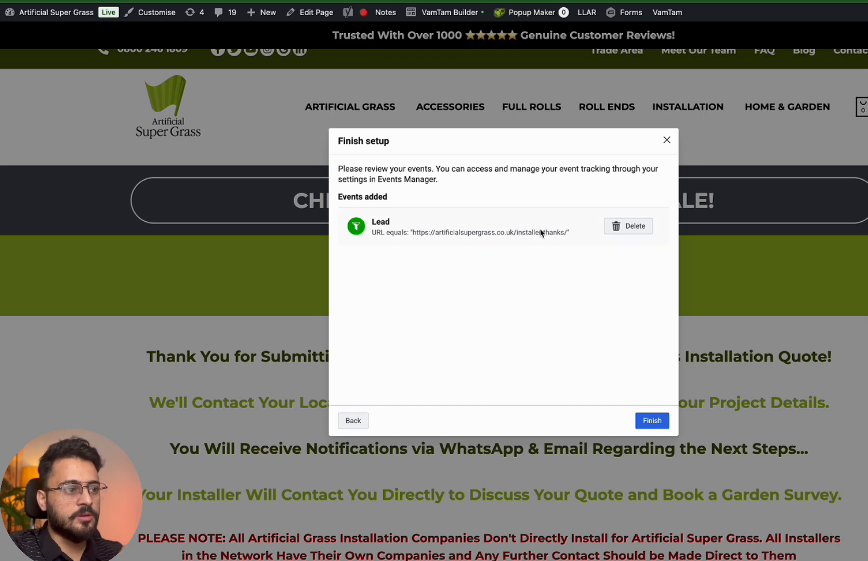
click(657, 425)
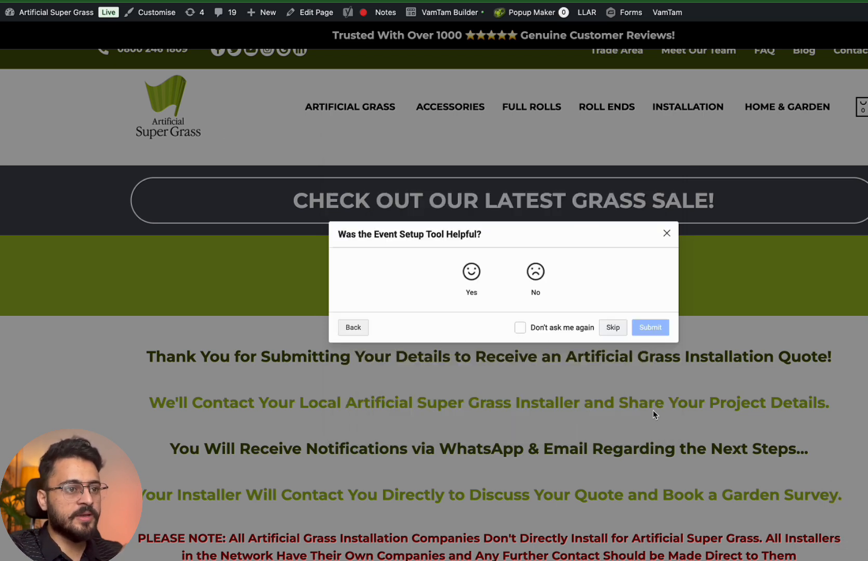
click(613, 328)
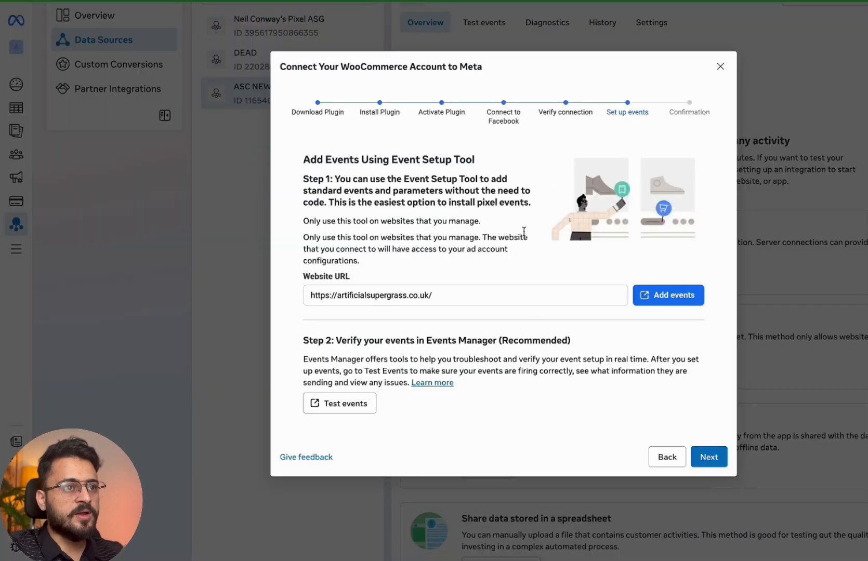
click(647, 295)
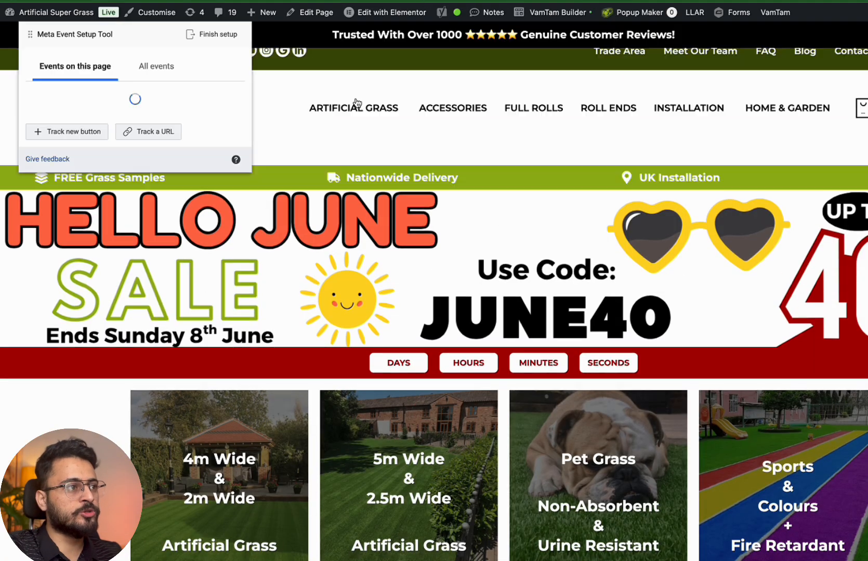
click(156, 66)
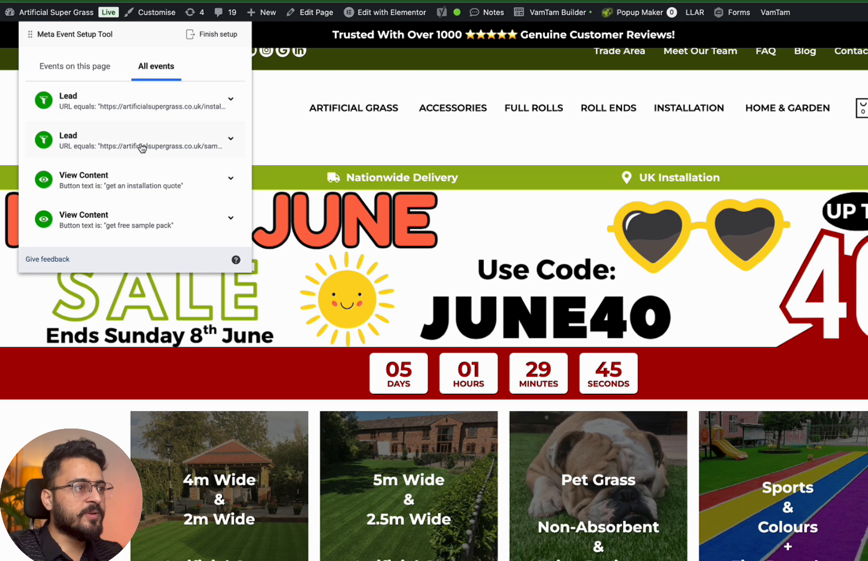
click(231, 139)
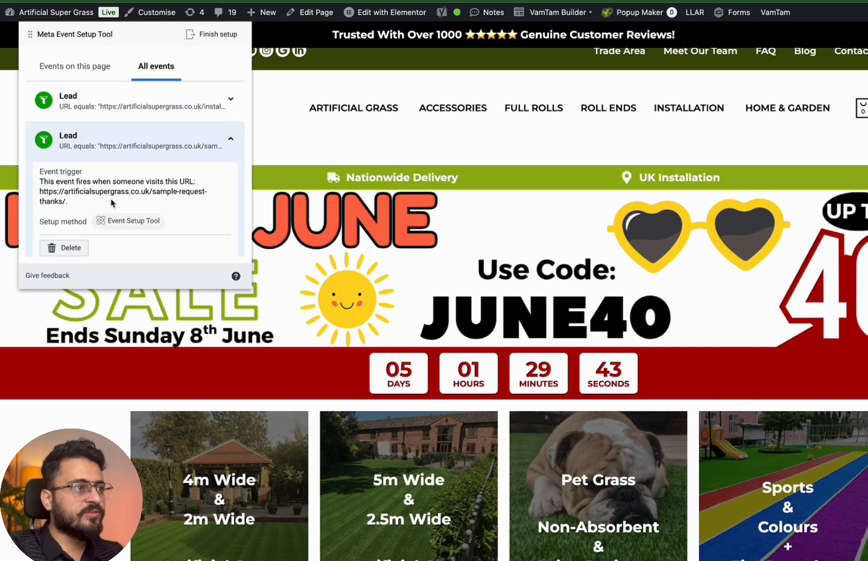
click(224, 113)
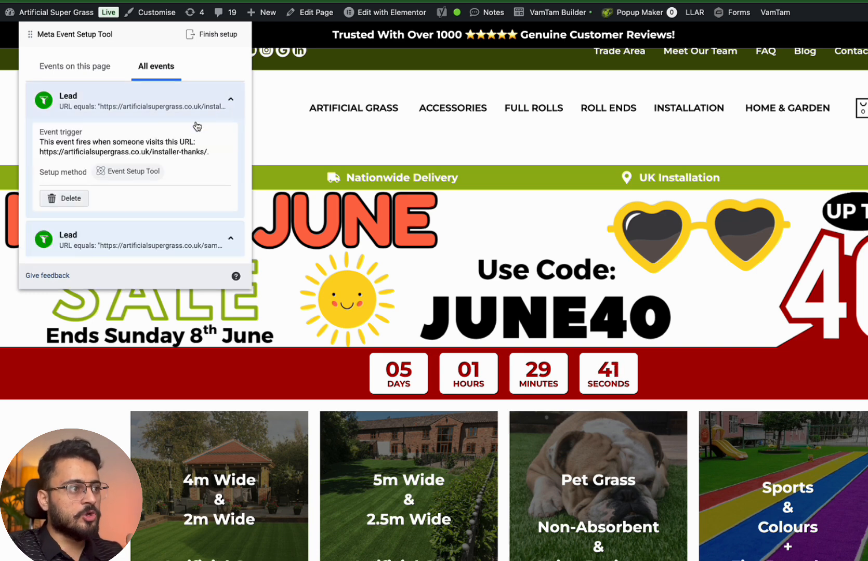
mouse_move(154, 159)
mouse_down()
mouse_move(186, 162)
mouse_move(154, 166)
mouse_up()
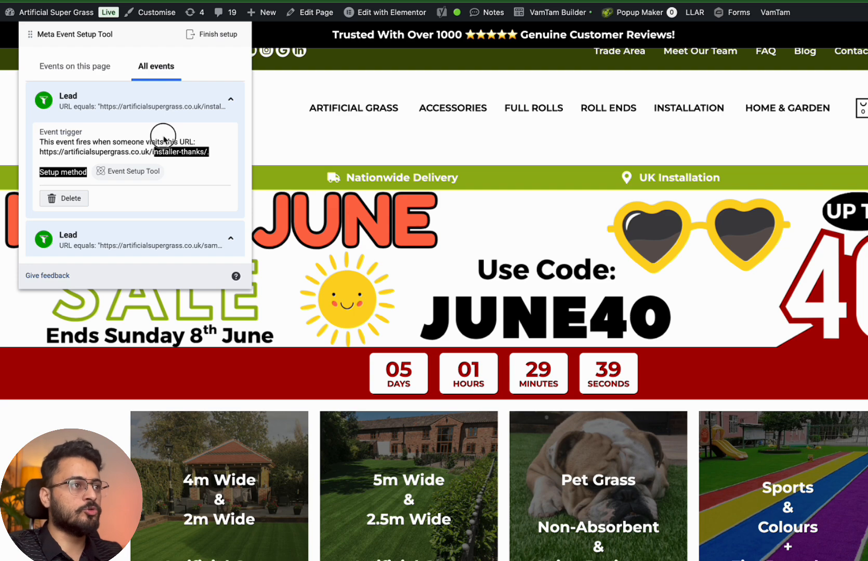
click(224, 33)
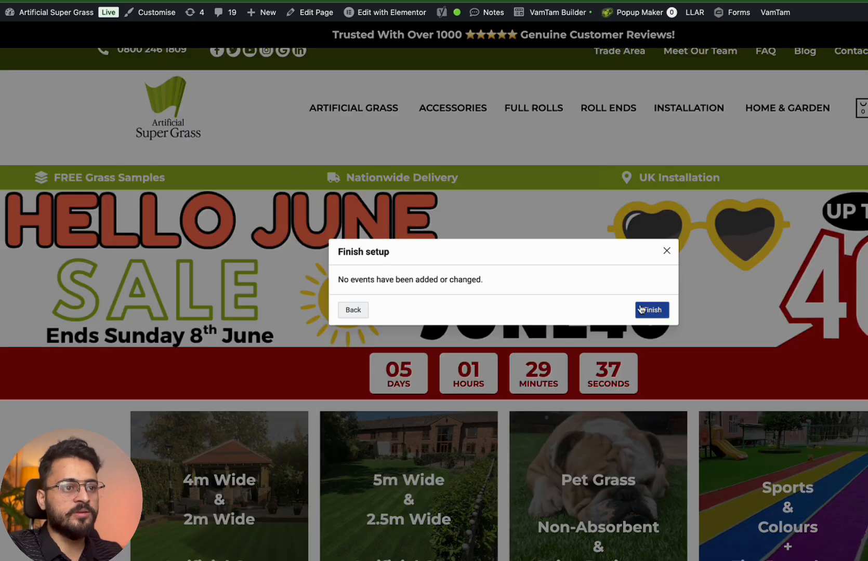
click(642, 310)
click(613, 327)
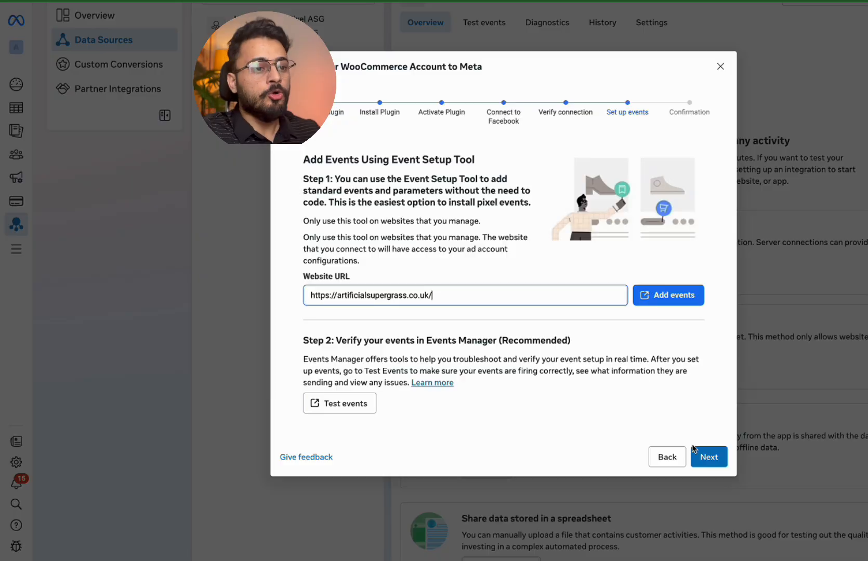
Close the completed WooCommerce connection setup and open the old pixel's overview
click(705, 458)
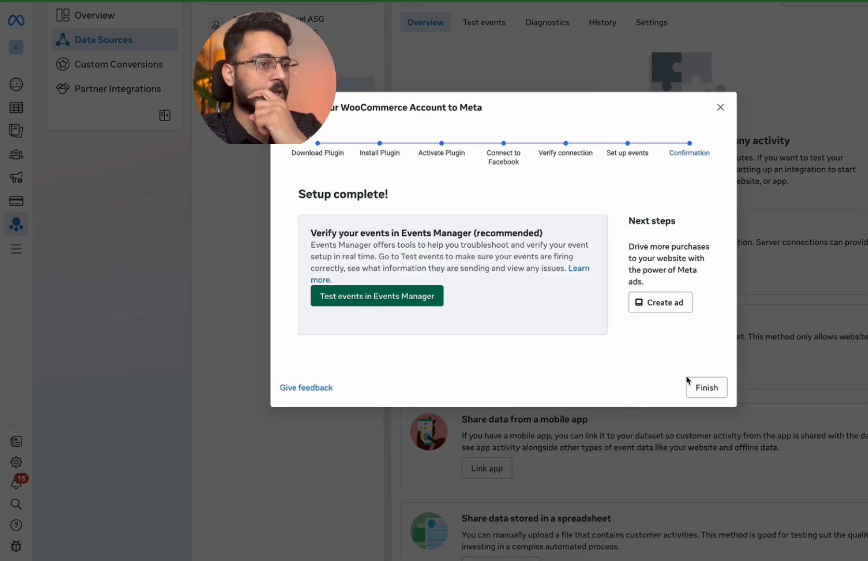
click(701, 386)
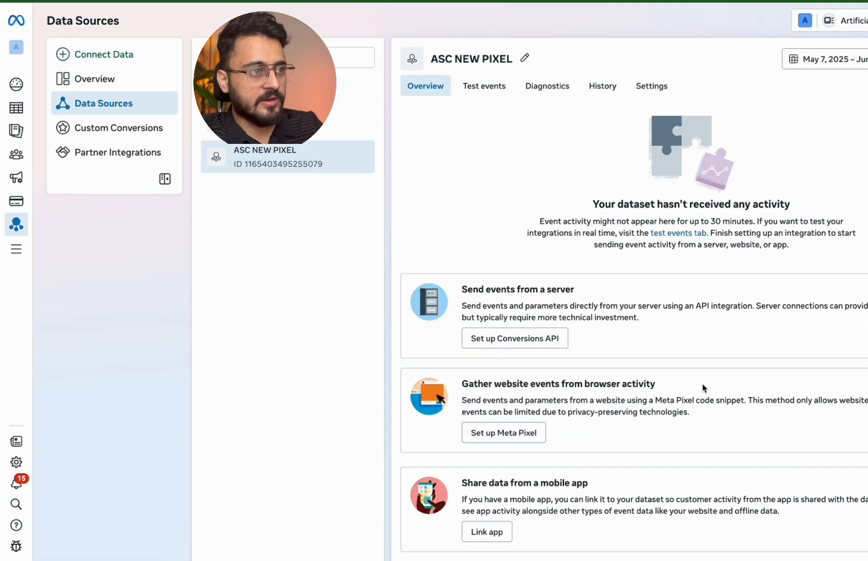
click(368, 87)
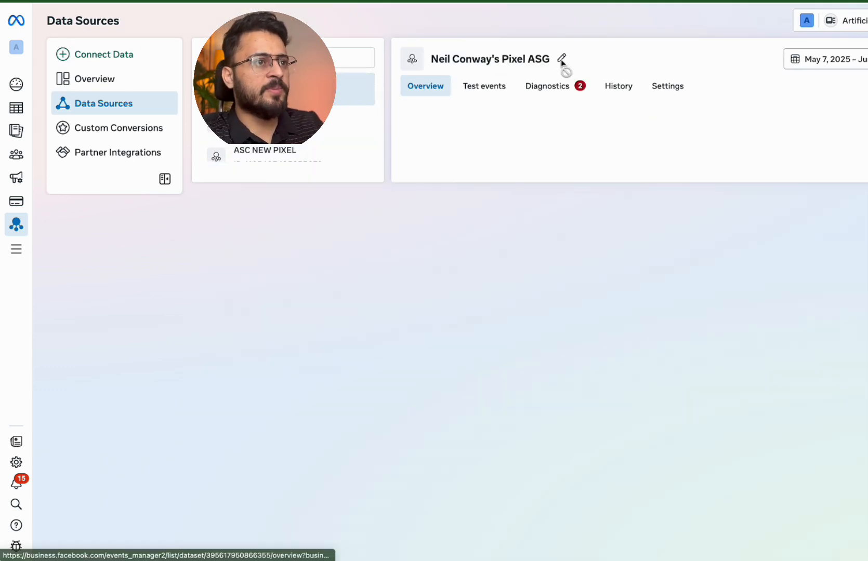
Prefix the old pixel's name with 'Dead - ', save it, and reselect ASC NEW PIXEL
click(563, 59)
triple_click(502, 62)
text(dead)
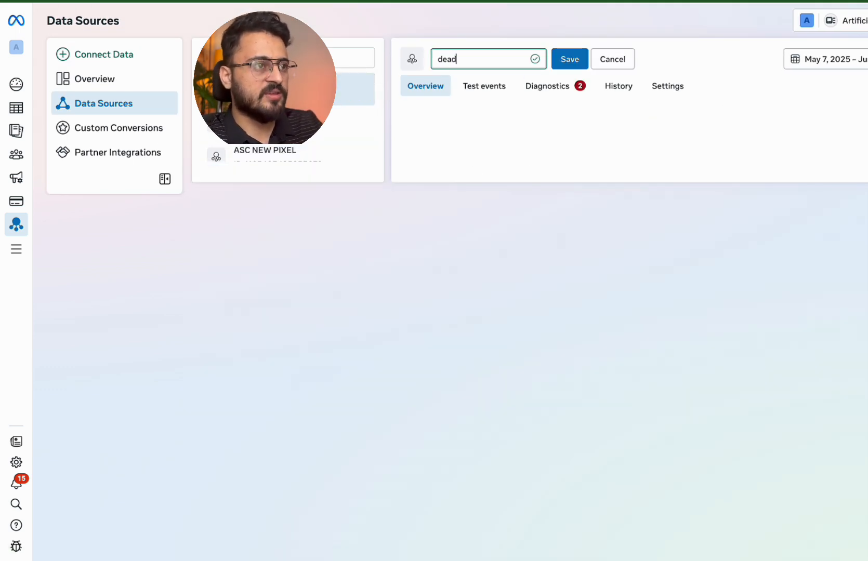
key(super+z)
key(super+z)
key(super+z)
key(super+z)
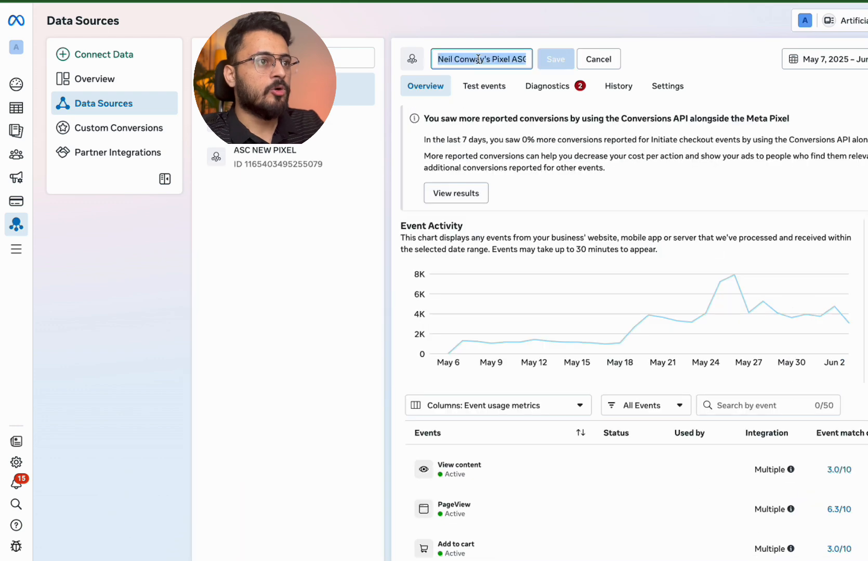
click(511, 53)
click(441, 58)
text(Dead)
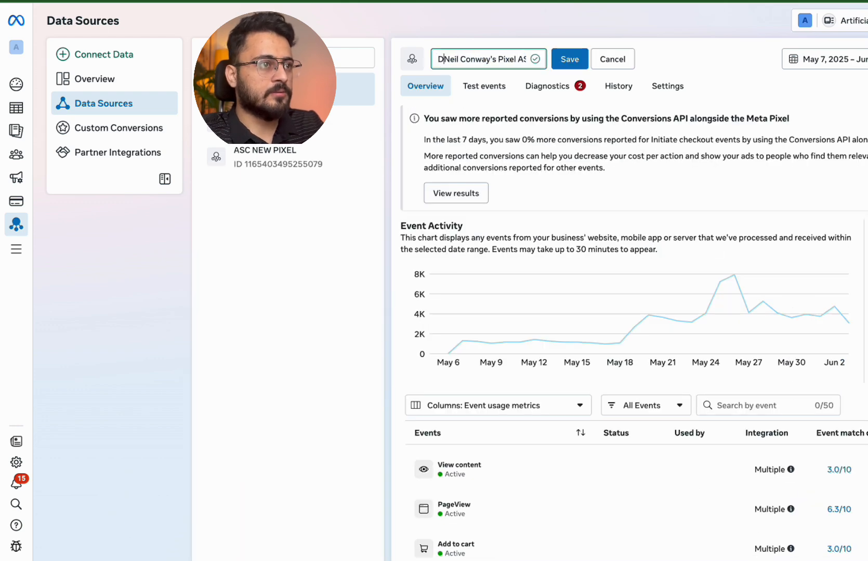
text( -)
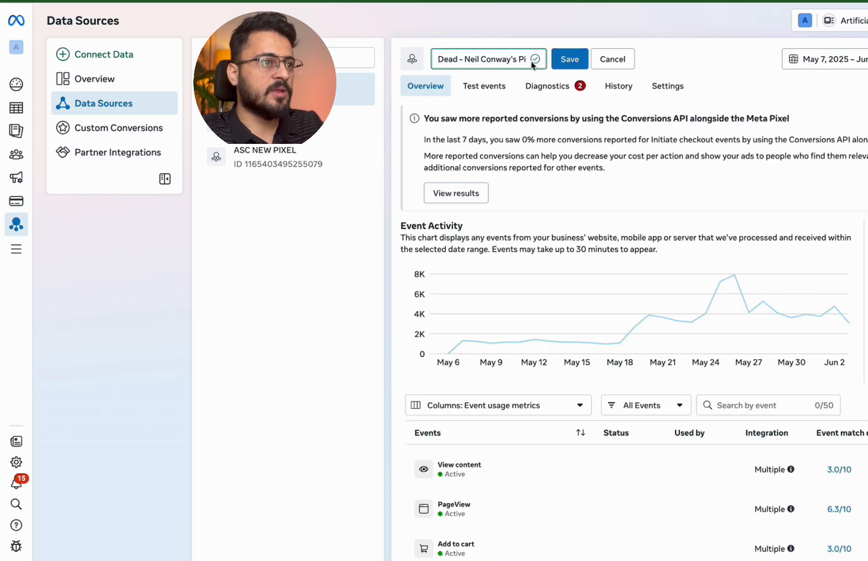
click(567, 55)
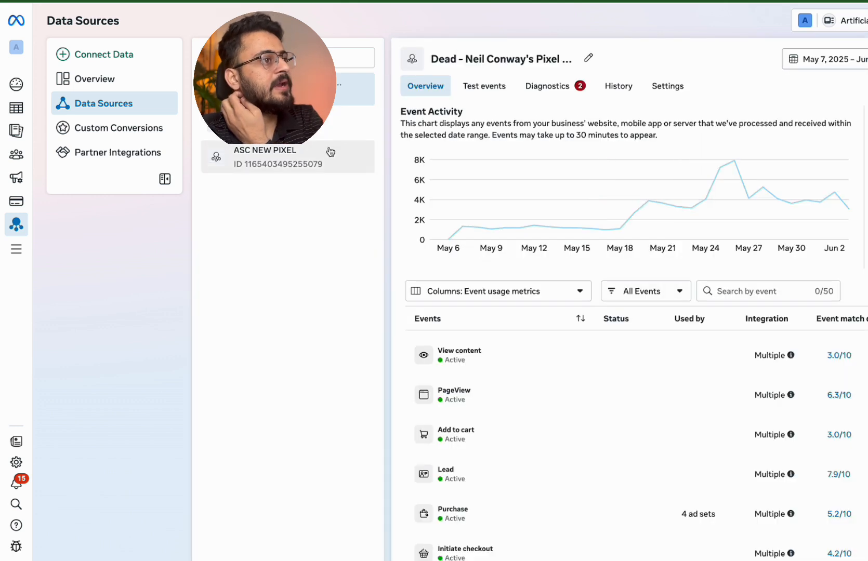
click(330, 150)
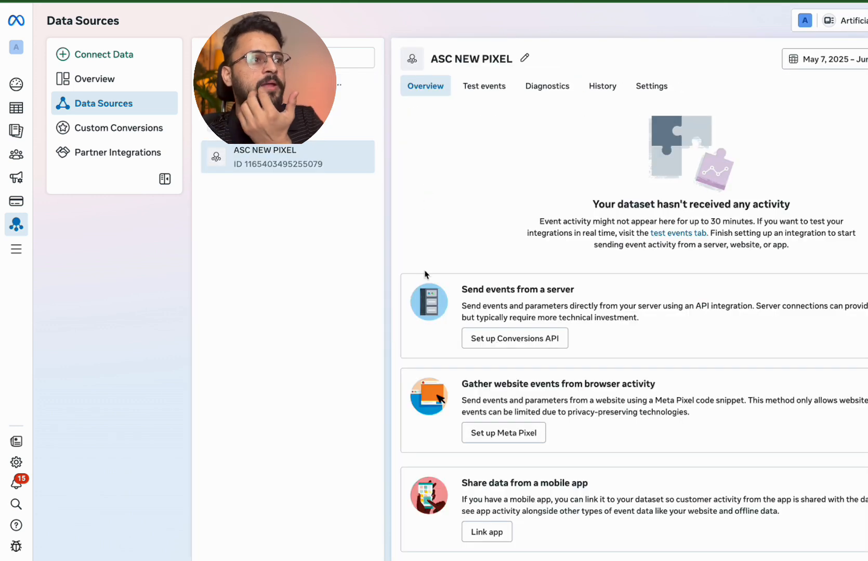
Copy the ASC NEW PIXEL base code using the manual code installation option
scroll(425, 275, down, 2)
scroll(425, 274, down, 1)
scroll(425, 275, up, 3)
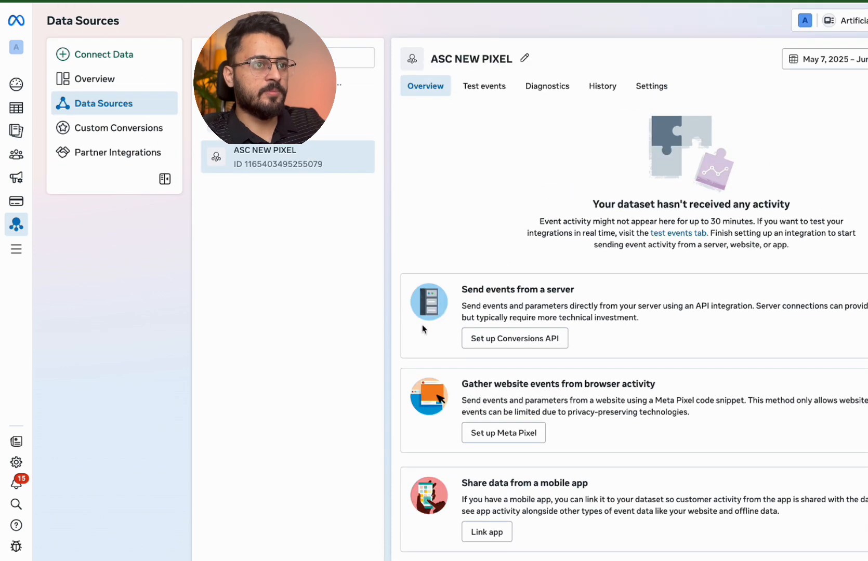
scroll(422, 328, down, 3)
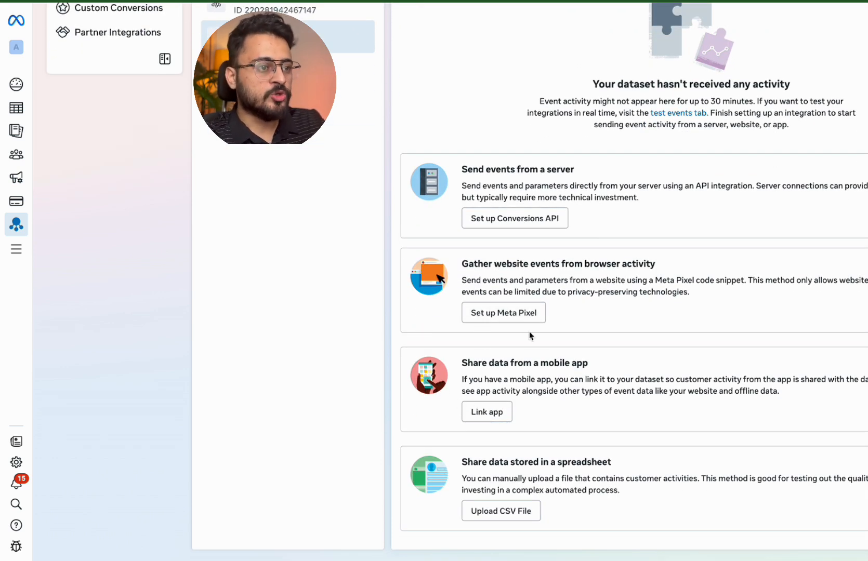
scroll(534, 256, up, 3)
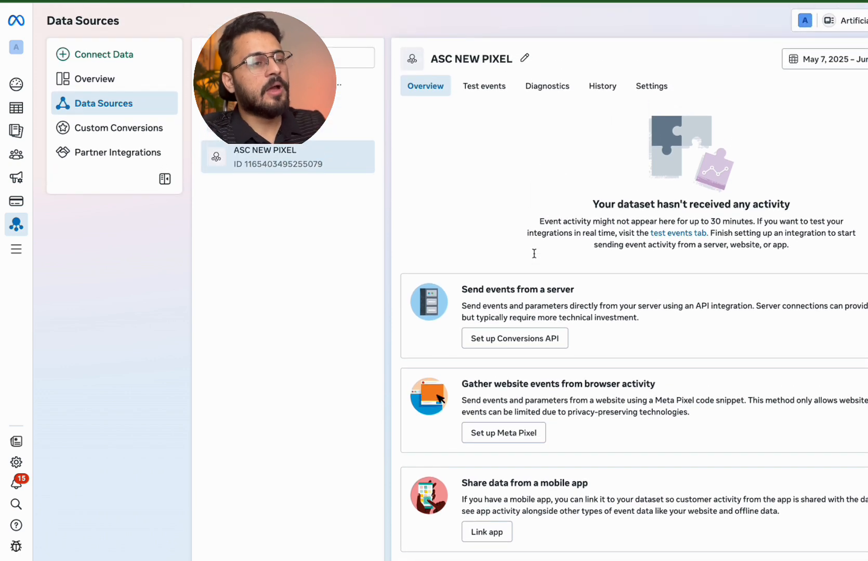
scroll(534, 256, down, 2)
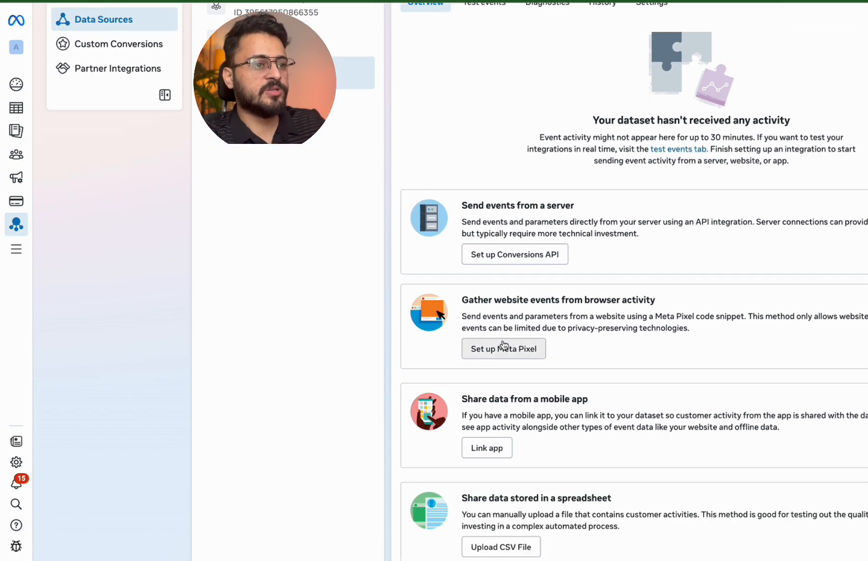
click(503, 347)
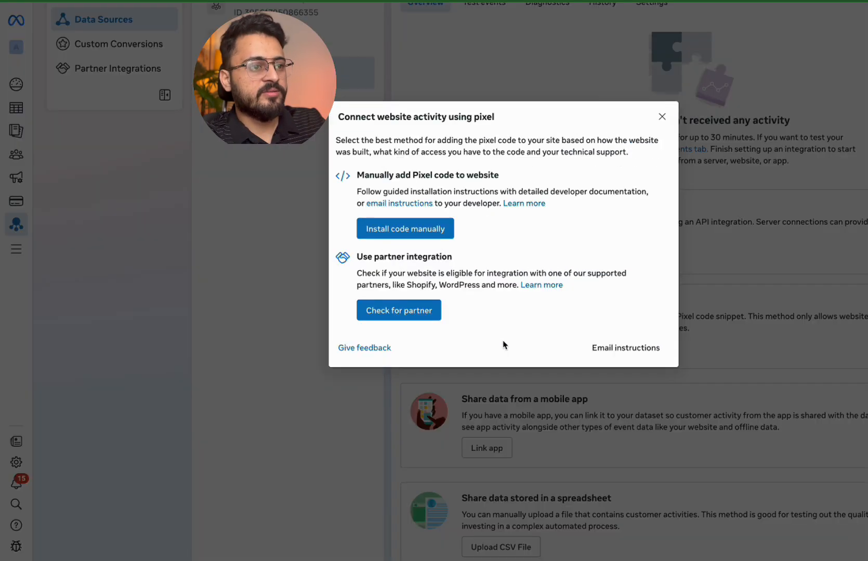
click(423, 232)
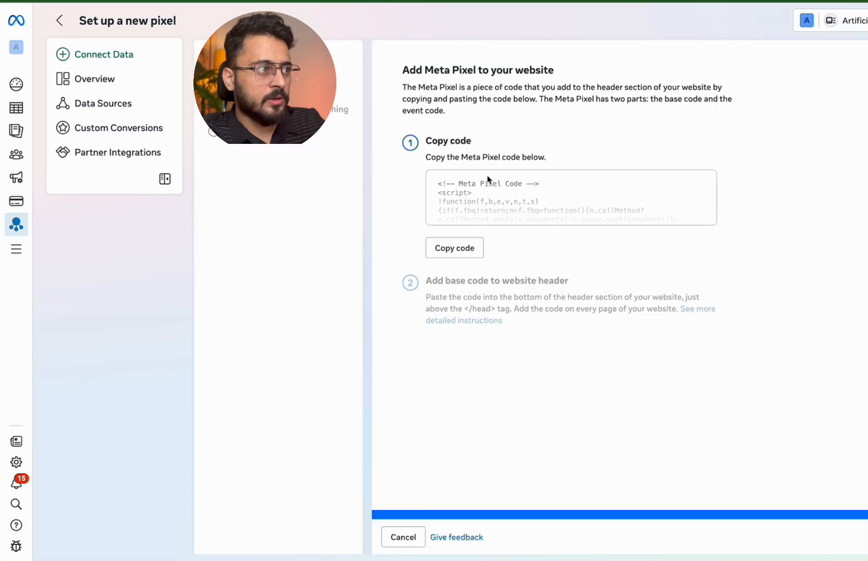
click(452, 247)
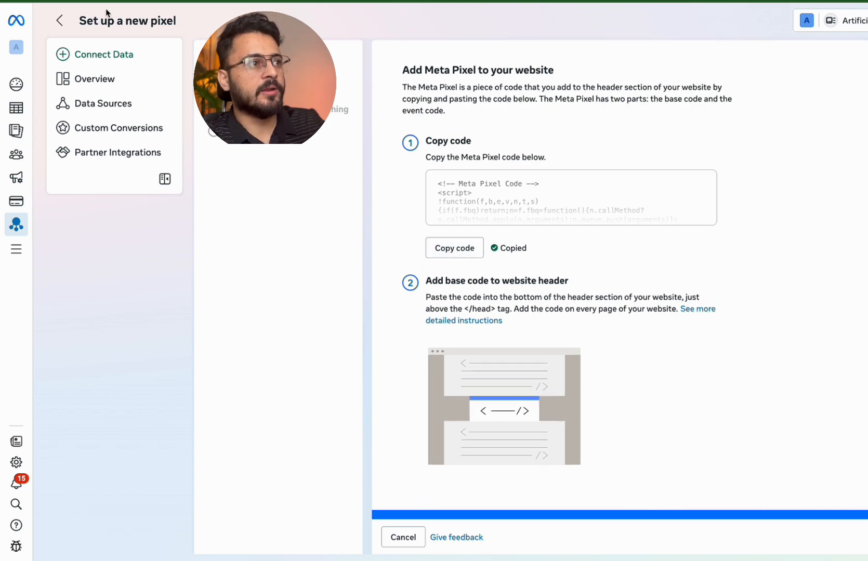
Leave the pixel setup page and reselect the ASC NEW PIXEL dataset
click(59, 21)
scroll(501, 294, down, 2)
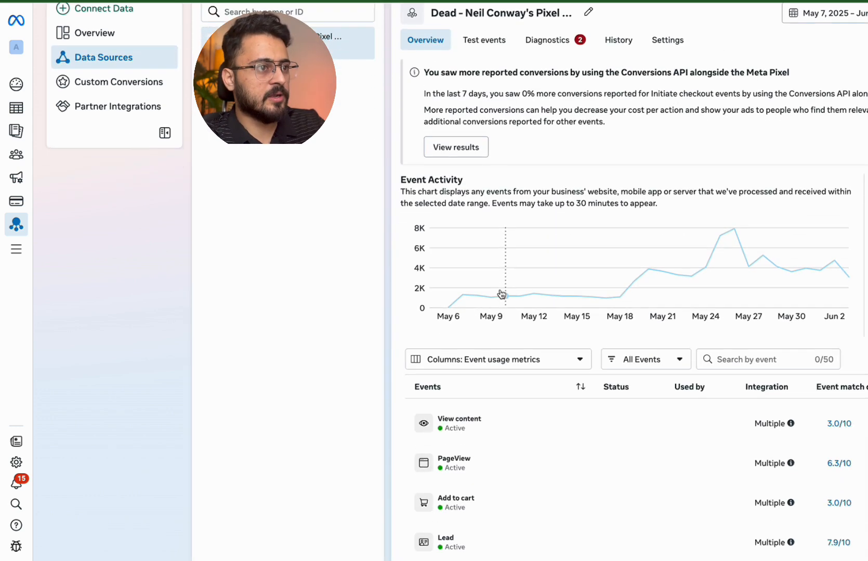
scroll(502, 294, up, 2)
click(312, 156)
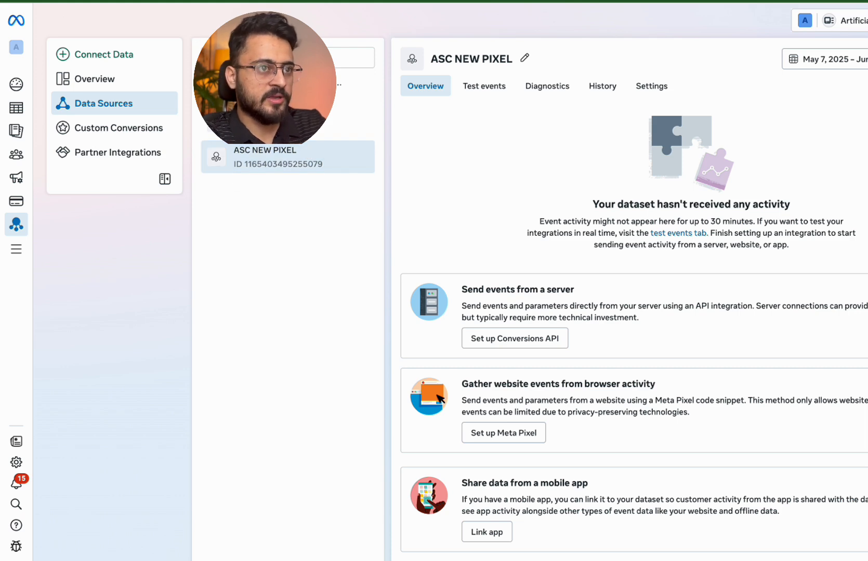
Reload Data Sources and open ASC NEW PIXEL's Settings tab
key(super+r)
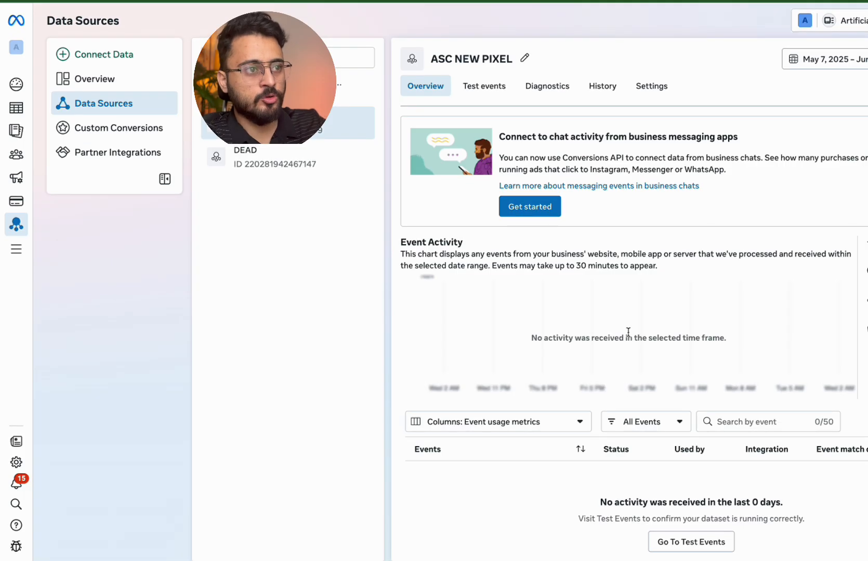
scroll(629, 333, down, 1)
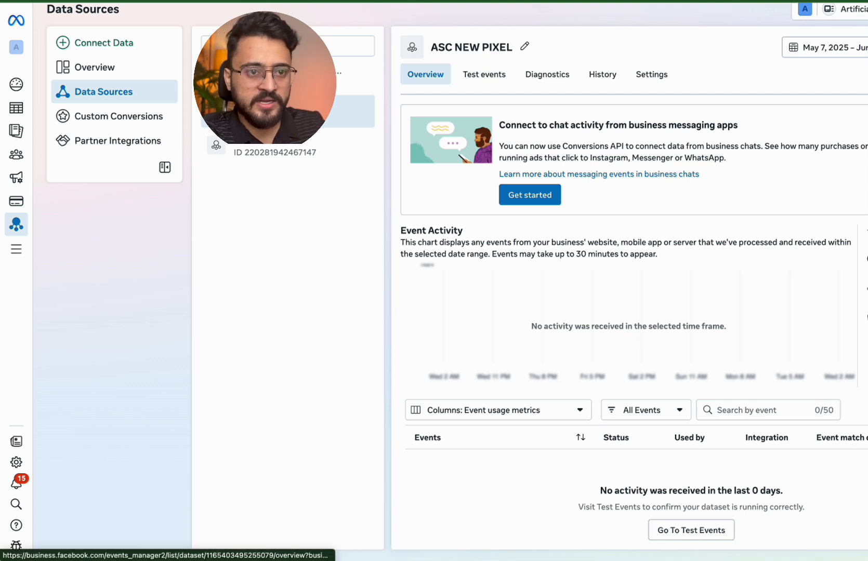
click(651, 78)
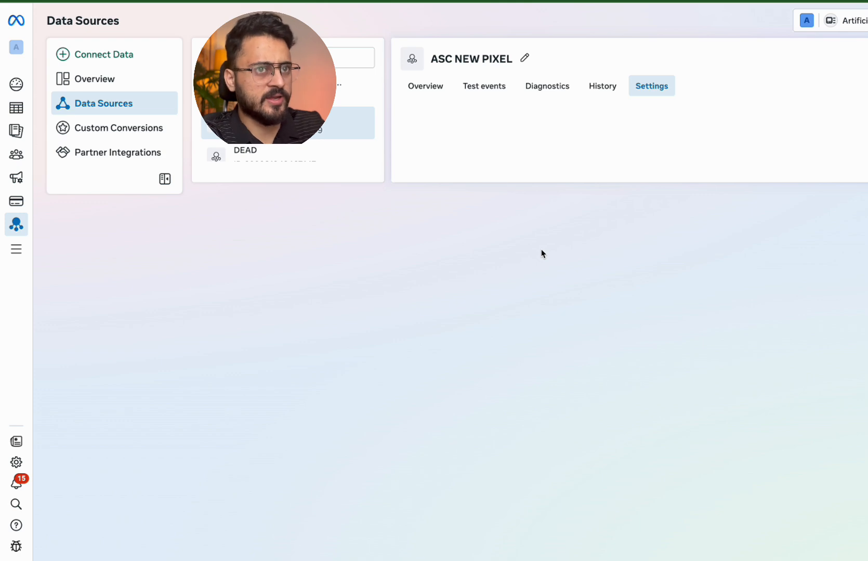
scroll(492, 262, down, 3)
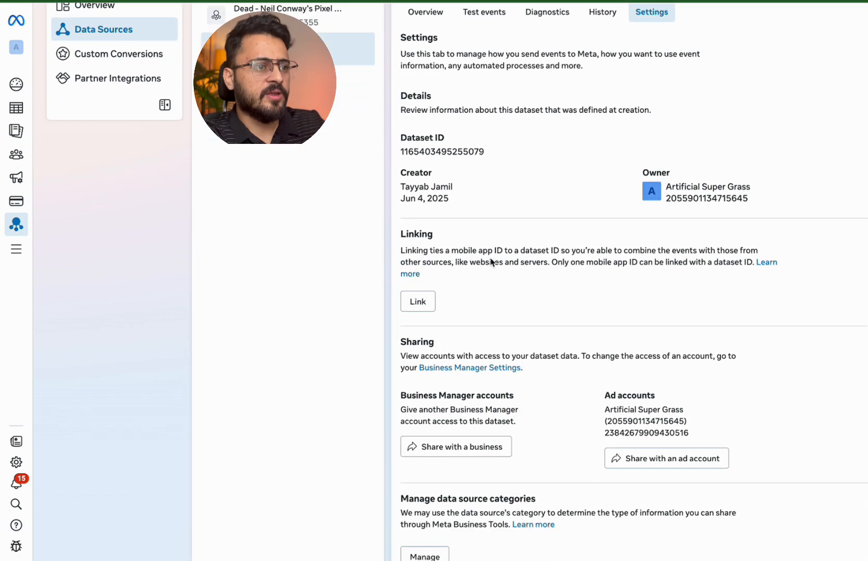
scroll(500, 219, down, 7)
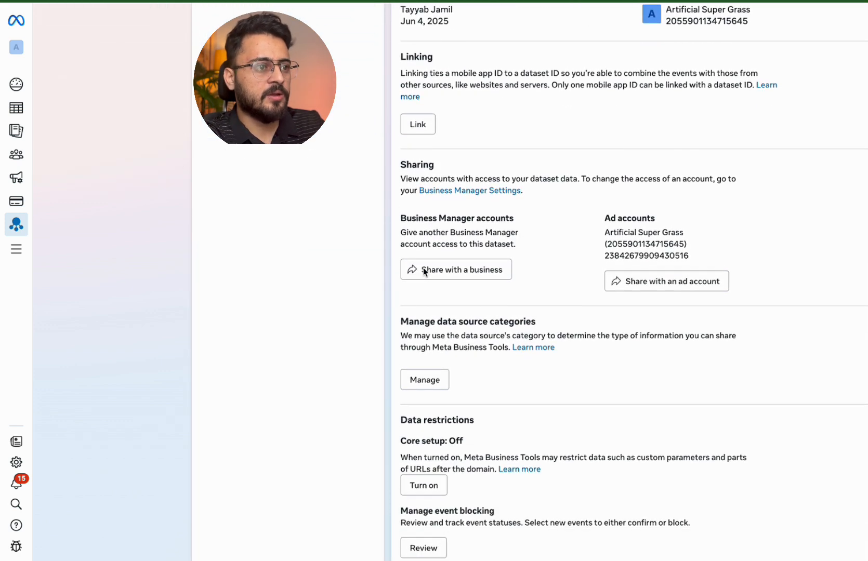
scroll(424, 271, down, 2)
scroll(425, 314, down, 10)
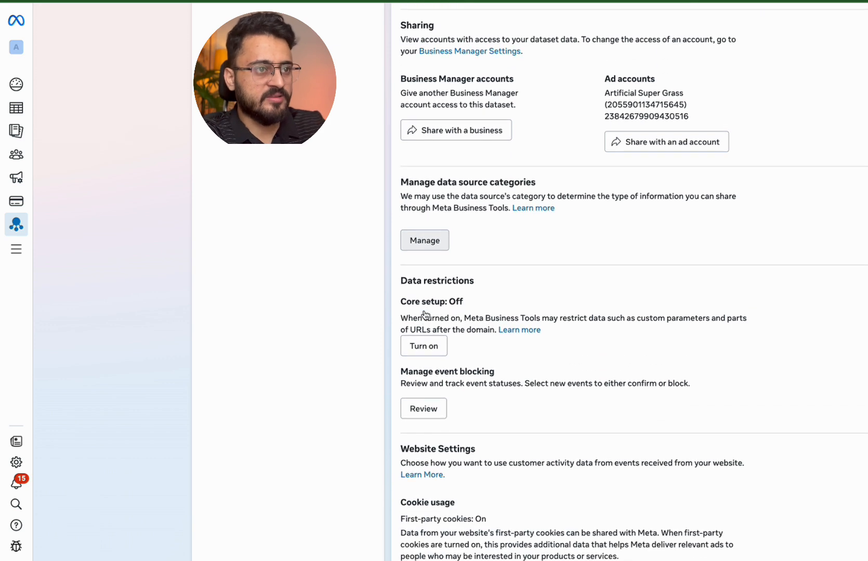
scroll(425, 315, down, 8)
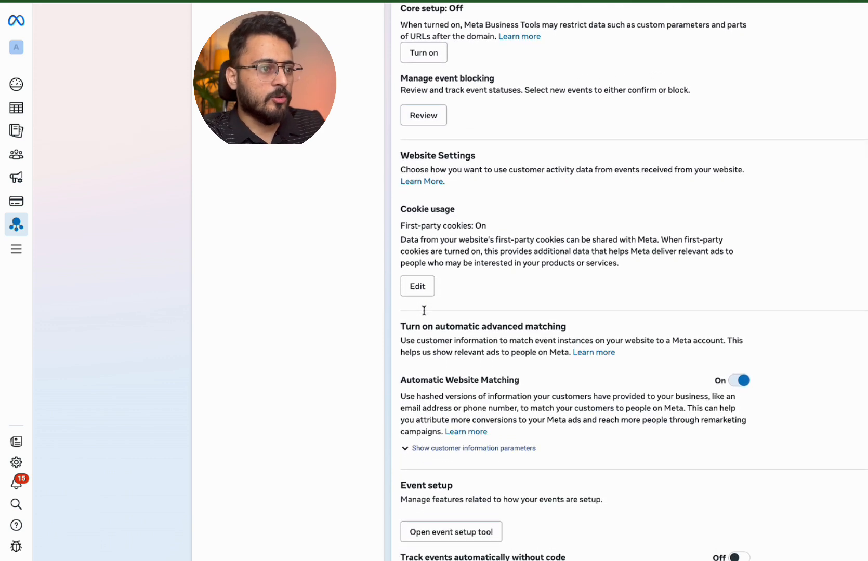
Expand the customer information parameters and scroll down to Traffic Permissions
click(422, 327)
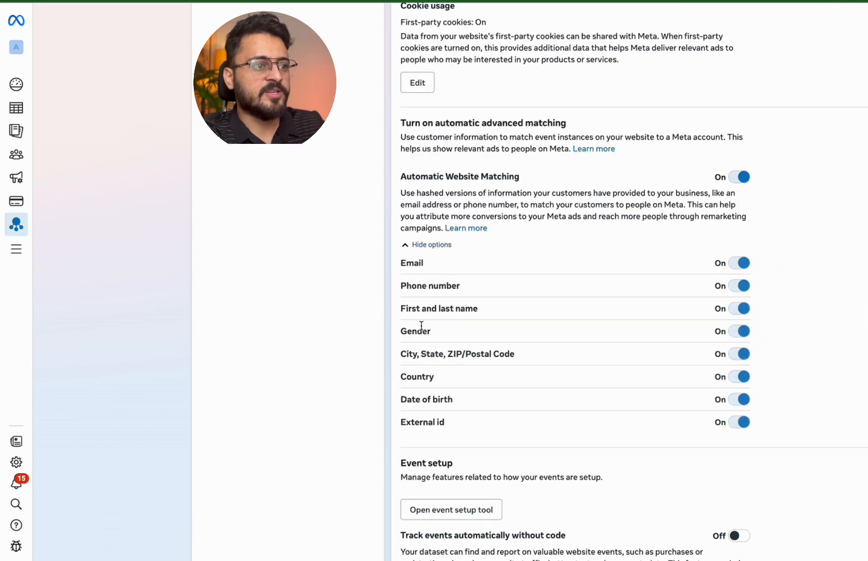
scroll(639, 179, down, 6)
scroll(585, 284, down, 2)
scroll(600, 367, down, 7)
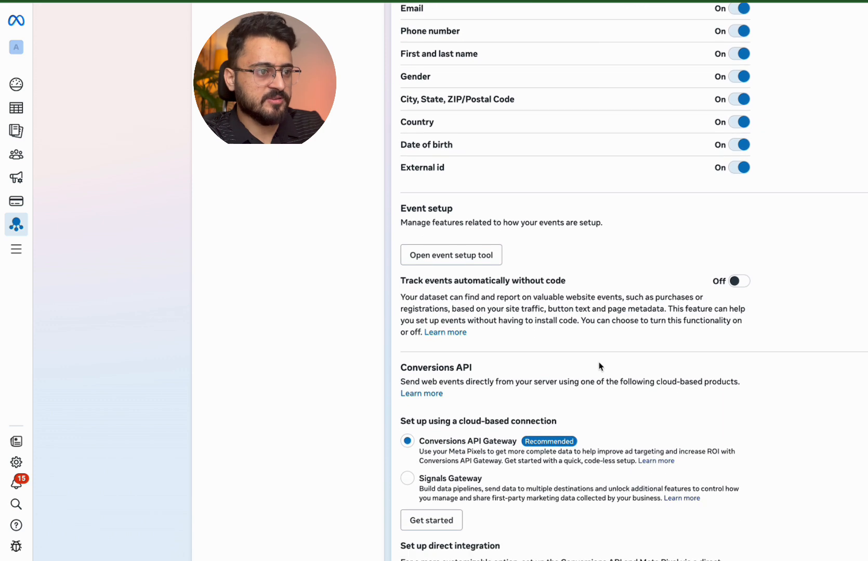
double_click(666, 178)
triple_click(666, 178)
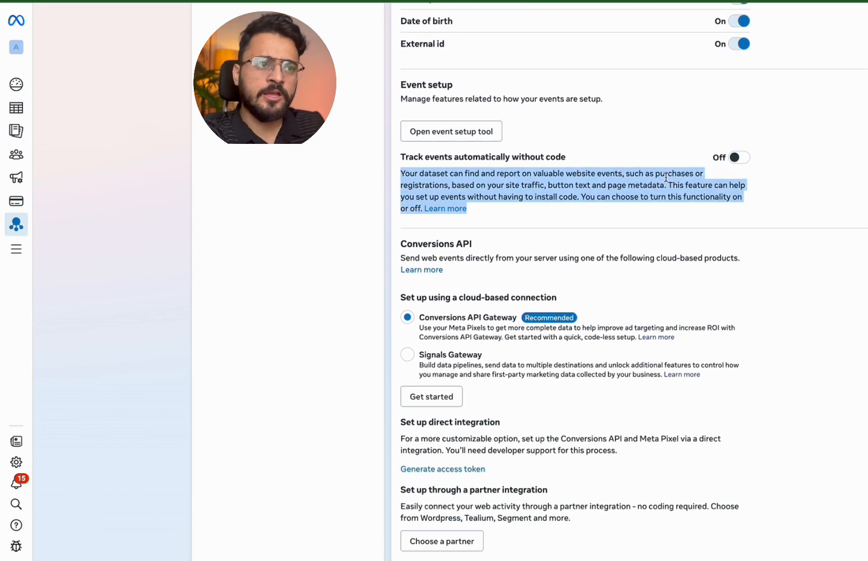
scroll(666, 178, down, 10)
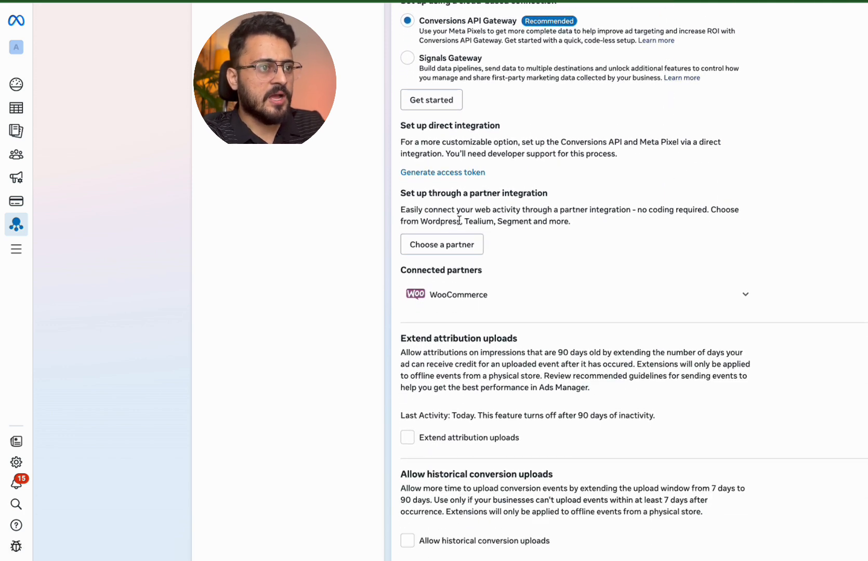
scroll(459, 223, up, 1)
scroll(459, 223, down, 8)
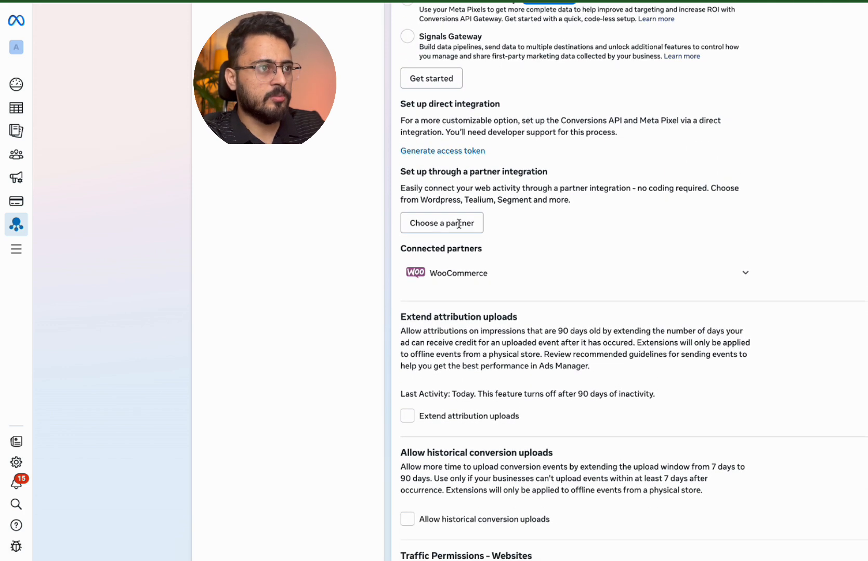
scroll(460, 229, down, 6)
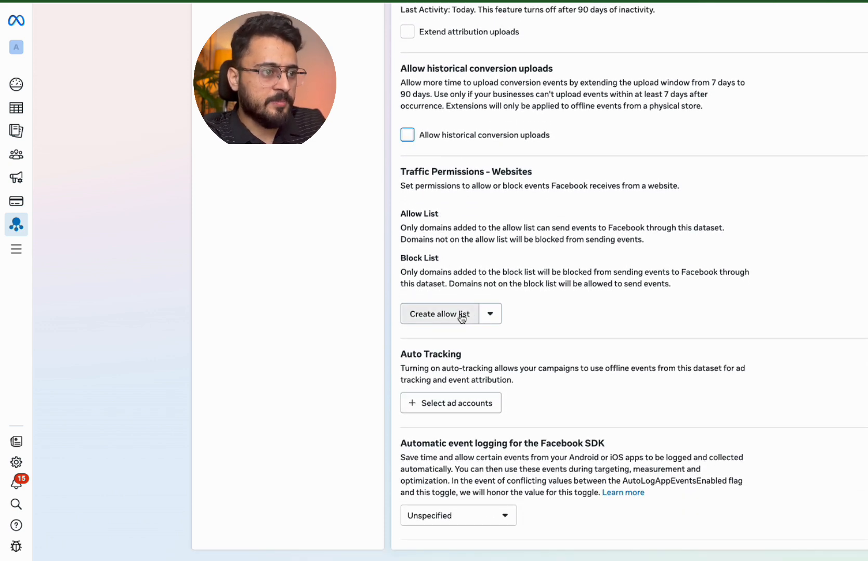
Try the domain allow list field, undo the pasted code, and return to ASC NEW PIXEL's Overview
click(477, 318)
click(440, 217)
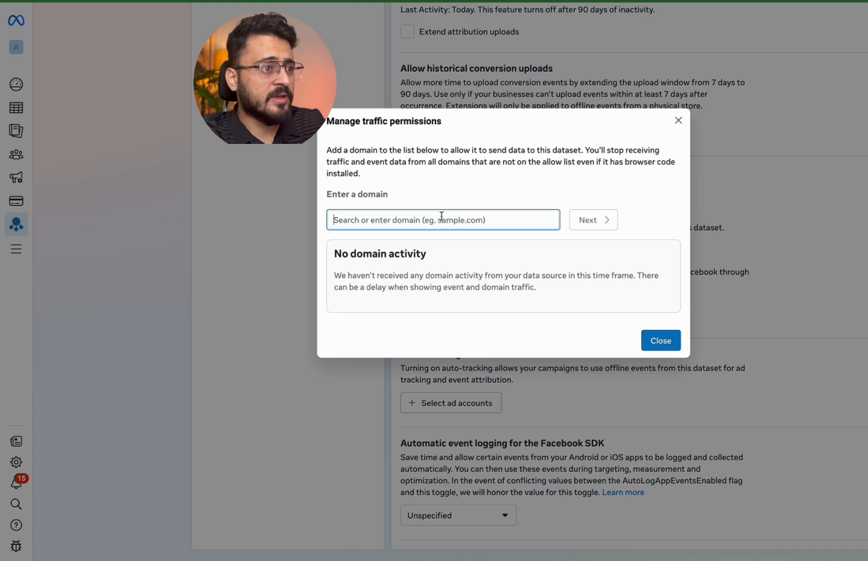
key(ctrl+v)
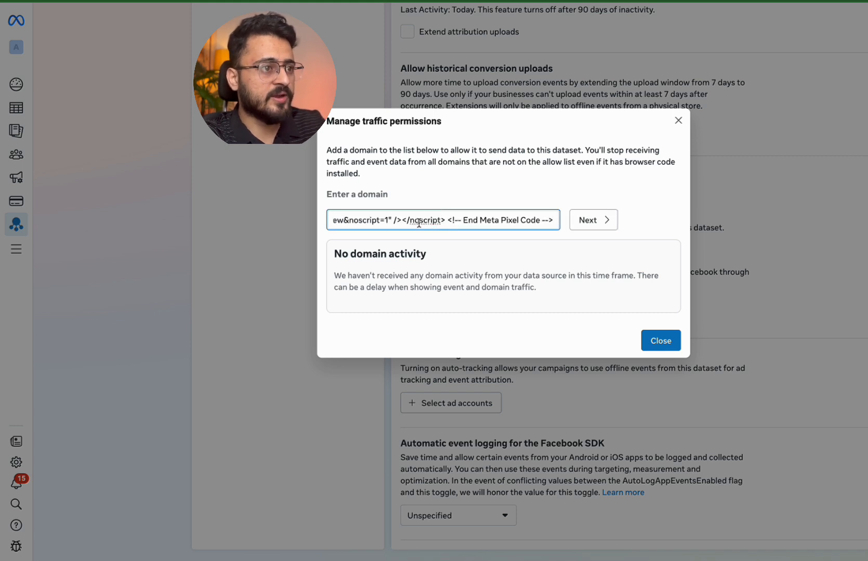
key(ctrl+z)
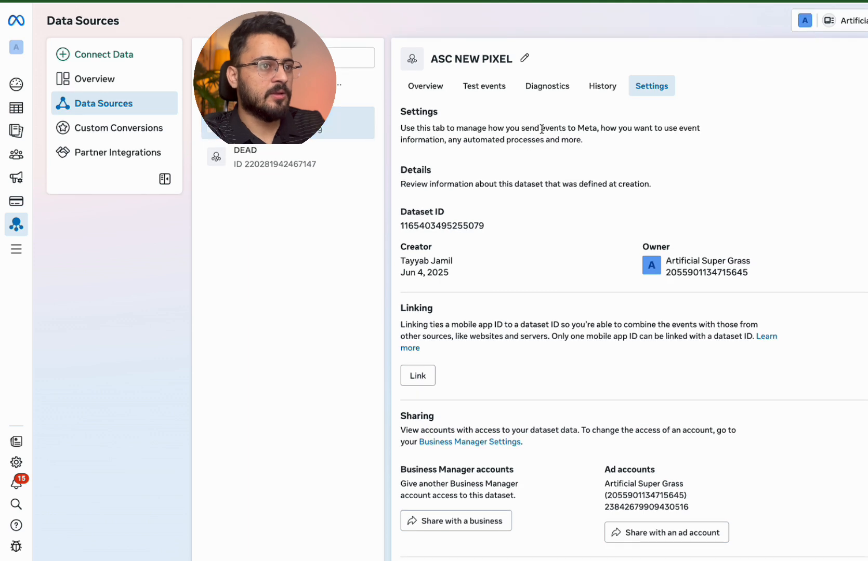
click(441, 90)
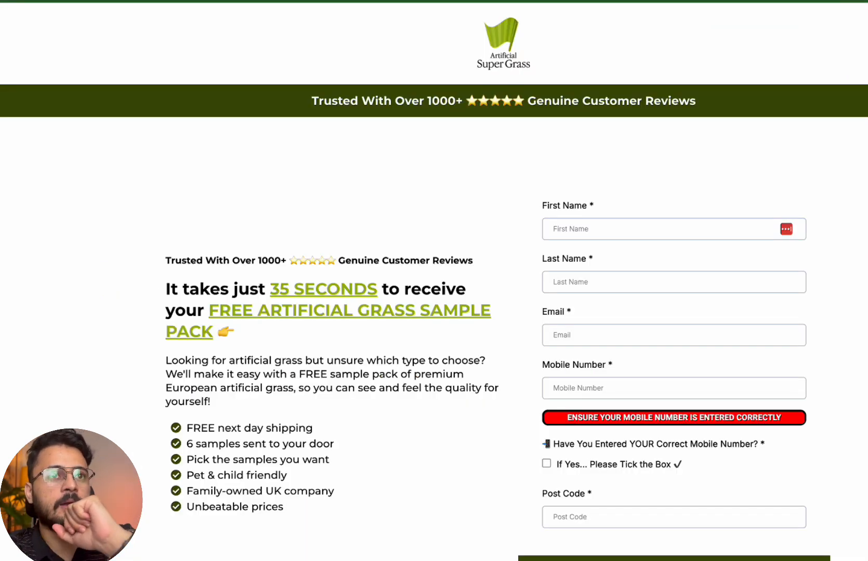
Reload the landing page and compare the pixel IDs Meta Pixel Helper reports on the shop and landing tabs
scroll(746, 23, up, 3)
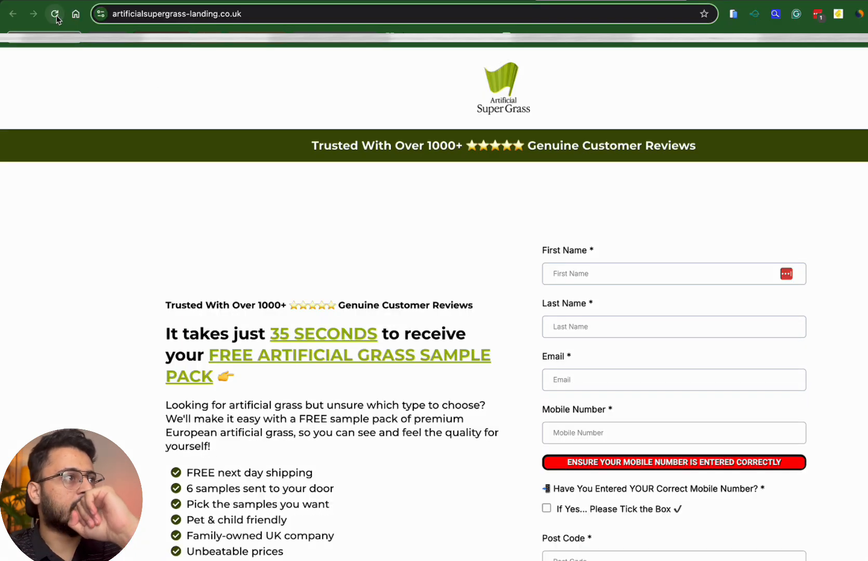
click(55, 14)
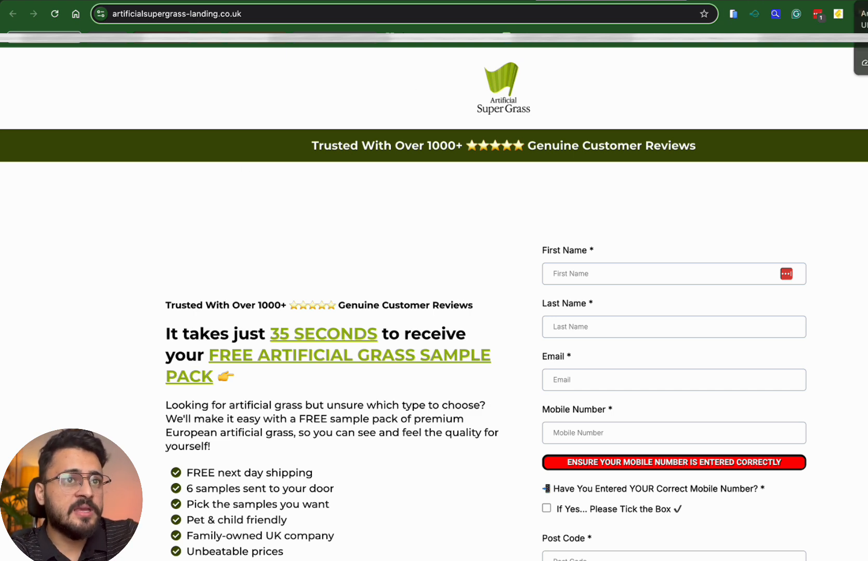
click(866, 0)
click(867, 14)
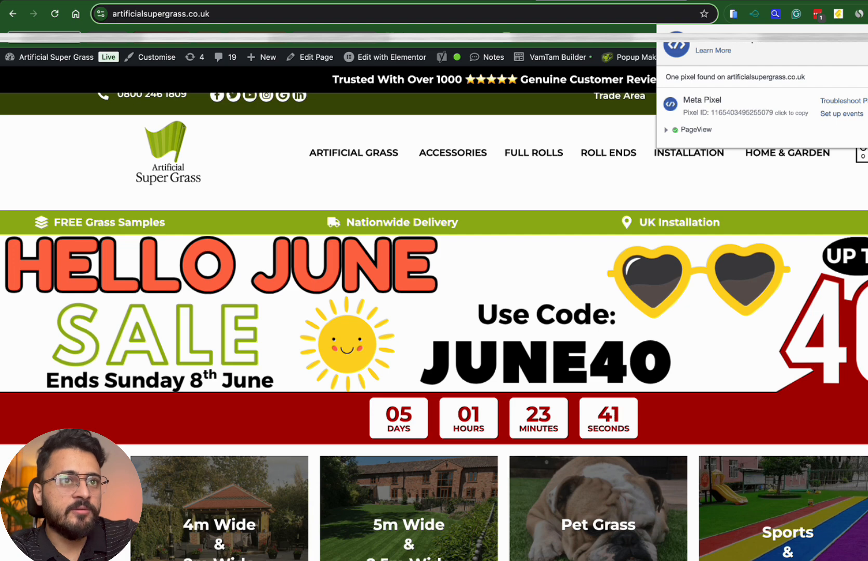
click(800, 0)
click(867, 14)
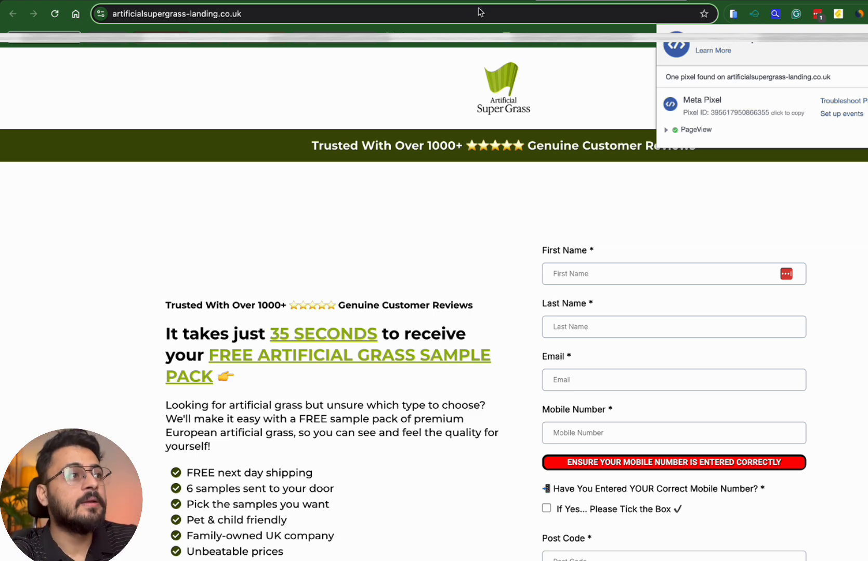
Close the pixel report and switch to the Lead Hero funnel builder
click(295, 19)
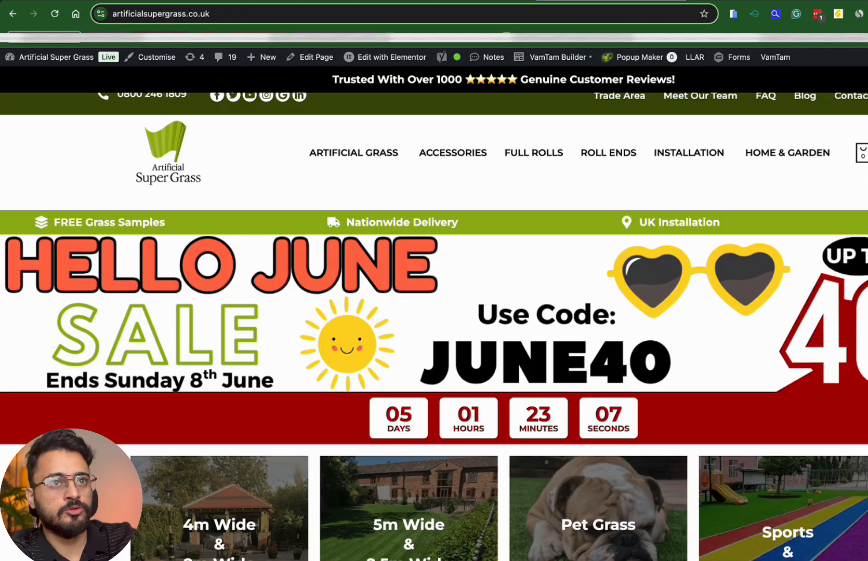
click(738, 1)
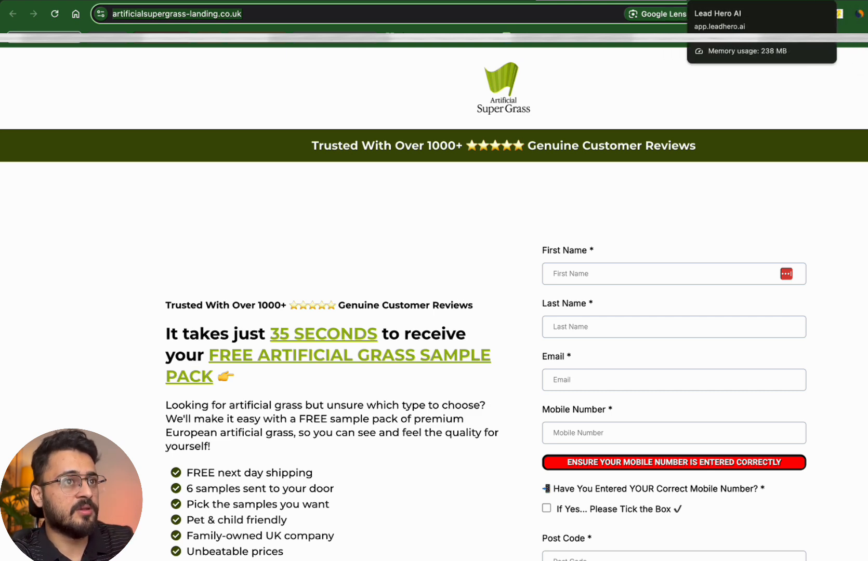
click(697, 1)
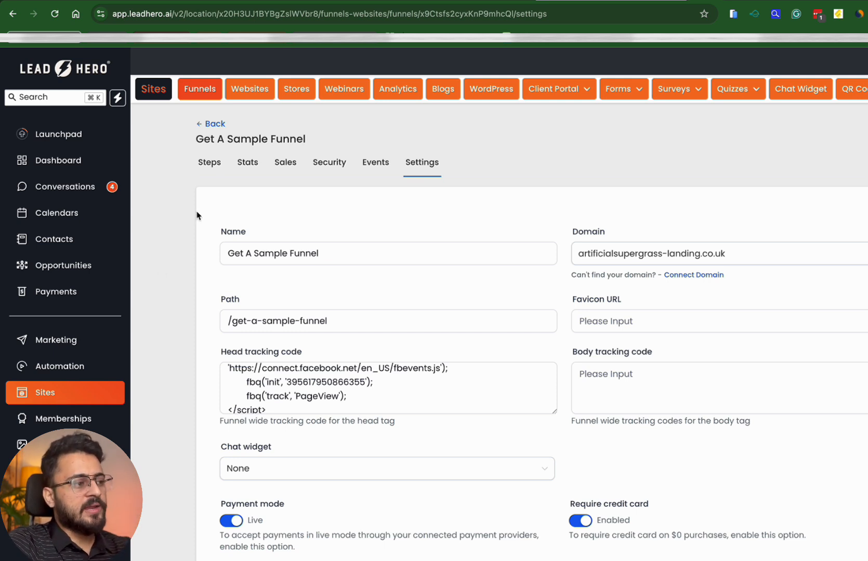
Go from Funnels Home into the Get A Sample Funnels folder and open Get A Sample Funnel's Settings
click(215, 124)
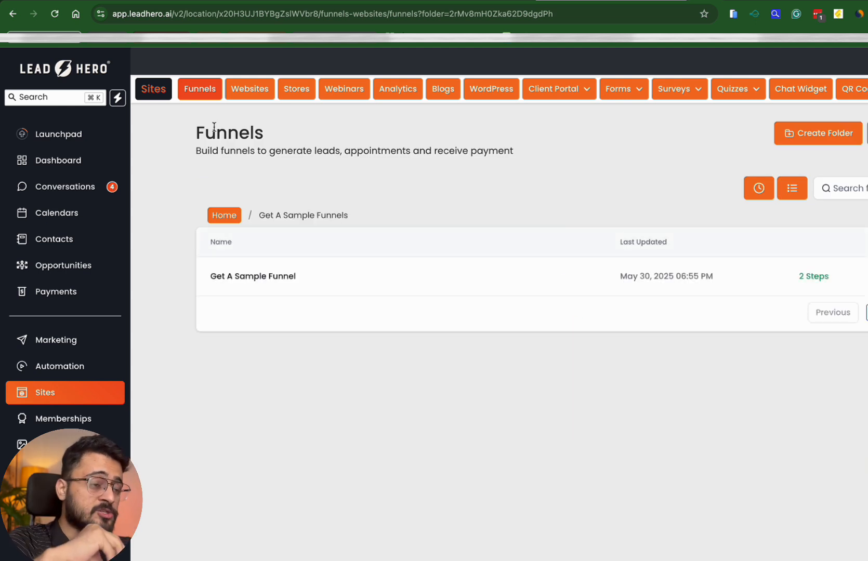
click(224, 216)
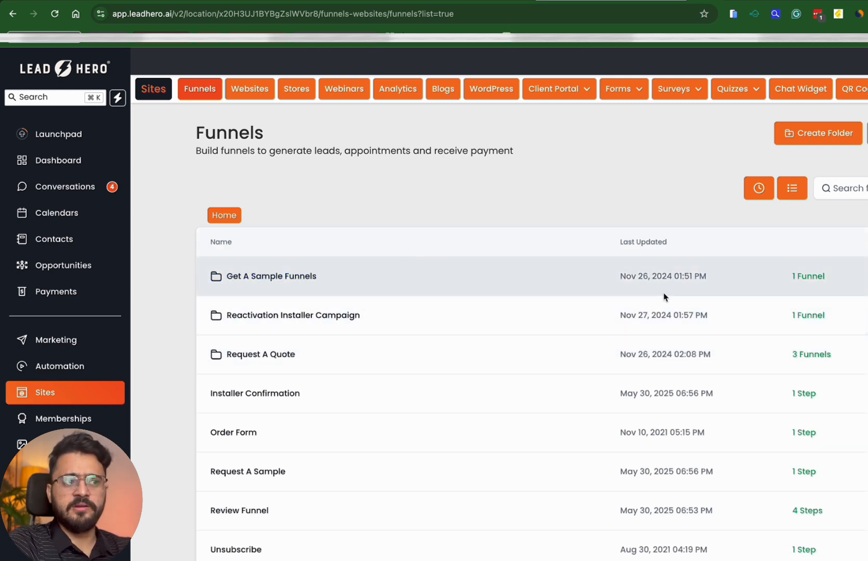
click(299, 277)
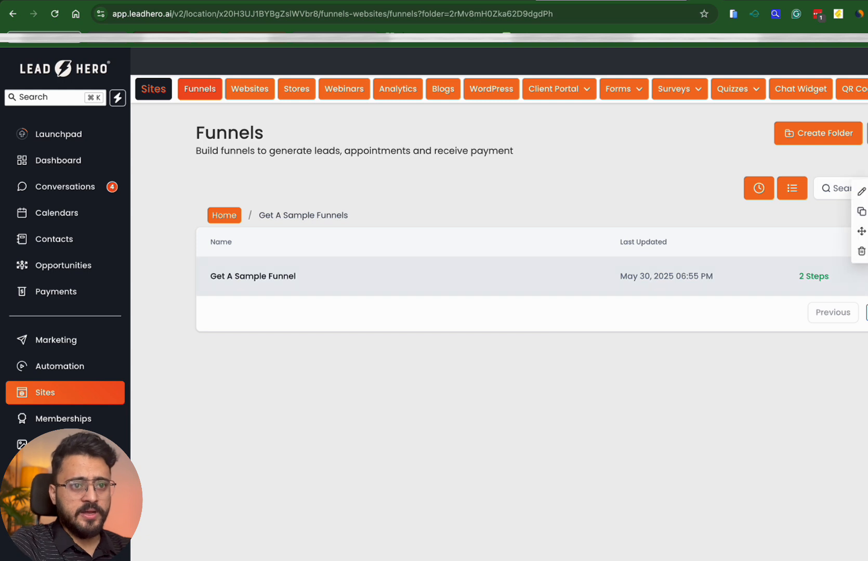
click(863, 190)
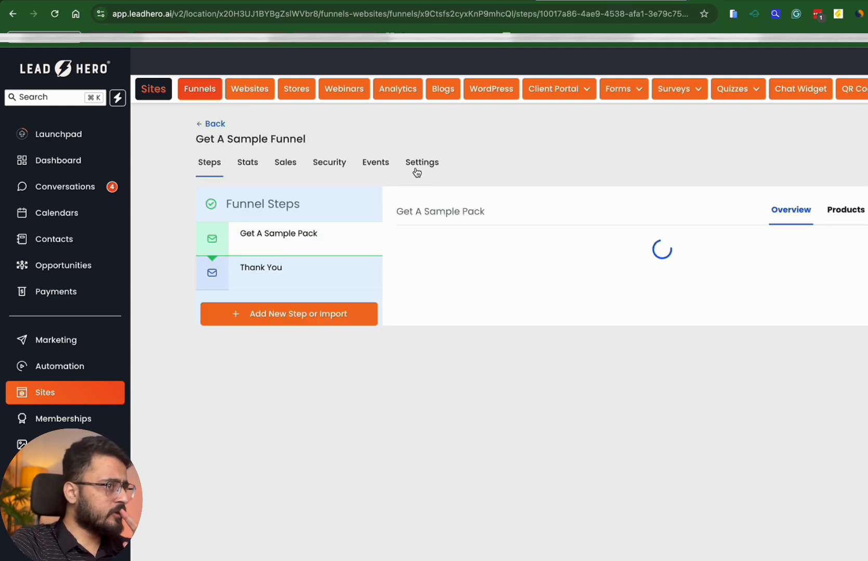
click(416, 172)
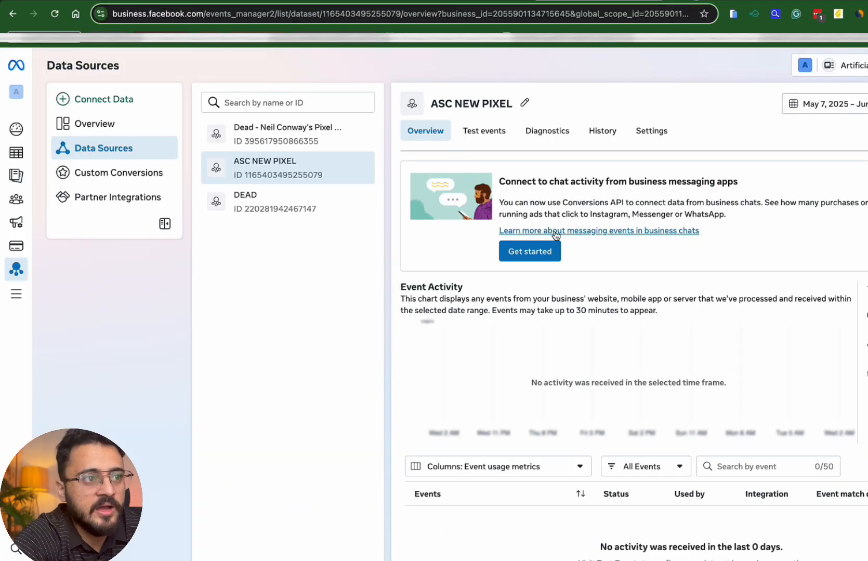
Add a Meta Pixel integration via Manually Add Code and copy its base code
scroll(555, 235, down, 1)
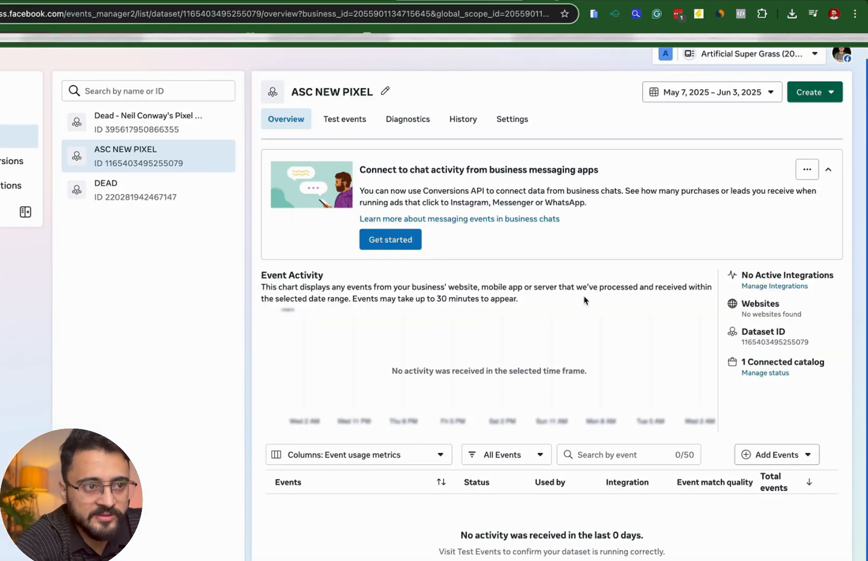
click(784, 287)
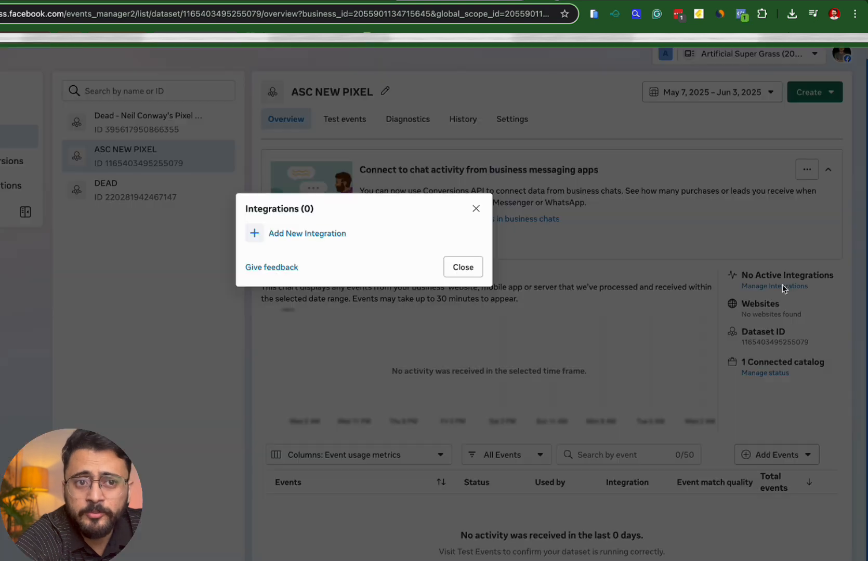
click(324, 232)
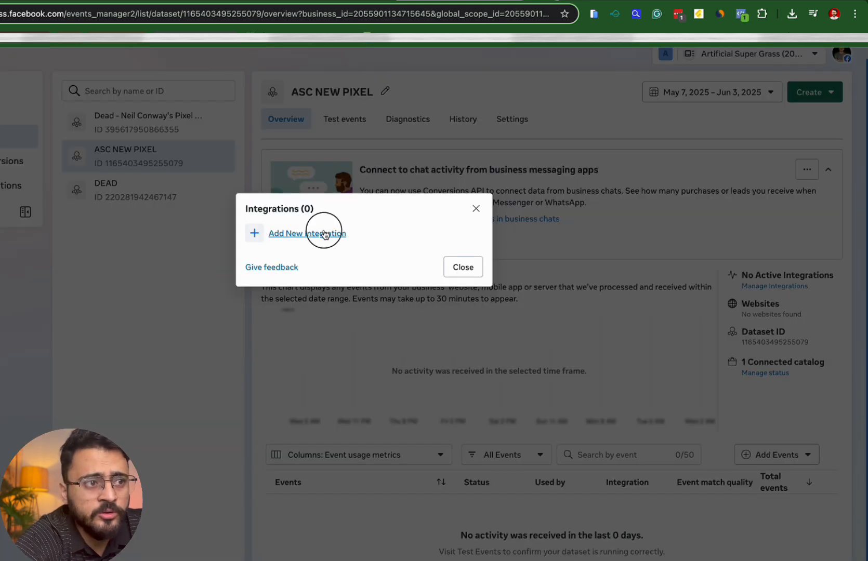
click(341, 251)
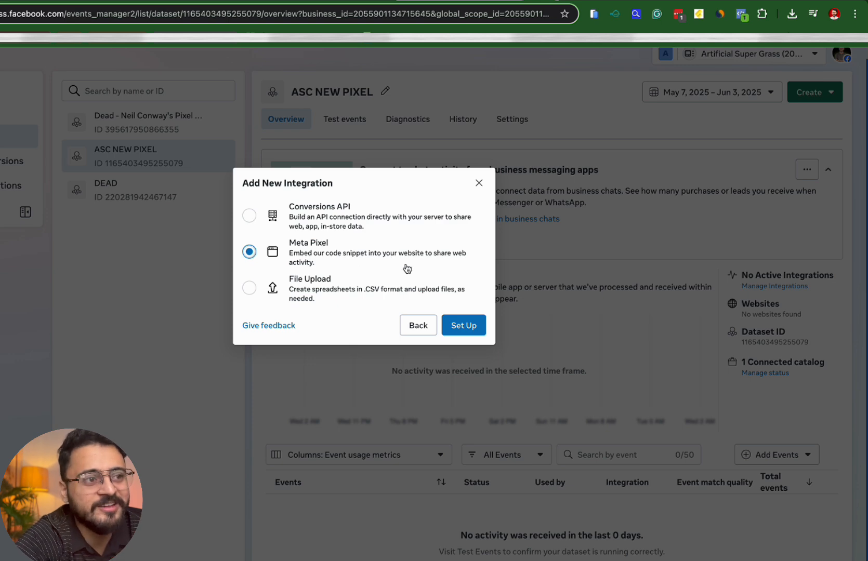
click(451, 328)
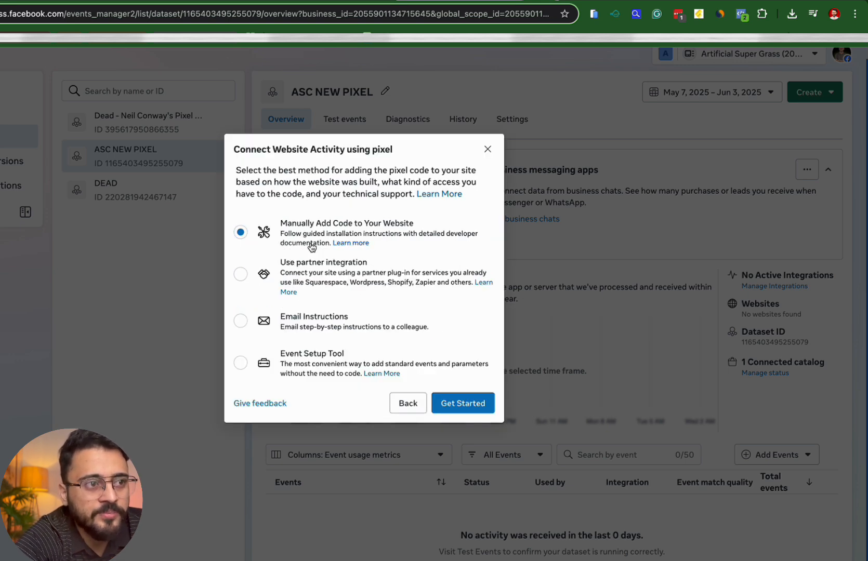
click(437, 405)
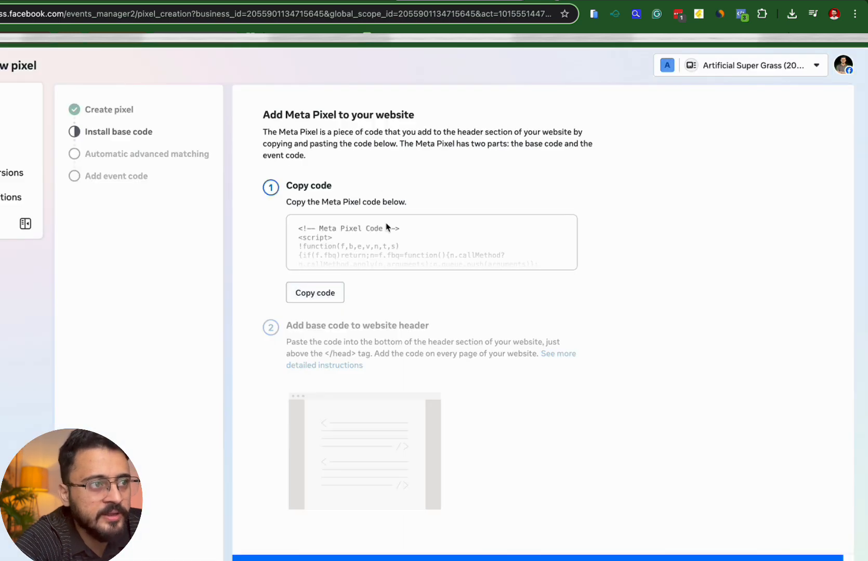
click(315, 294)
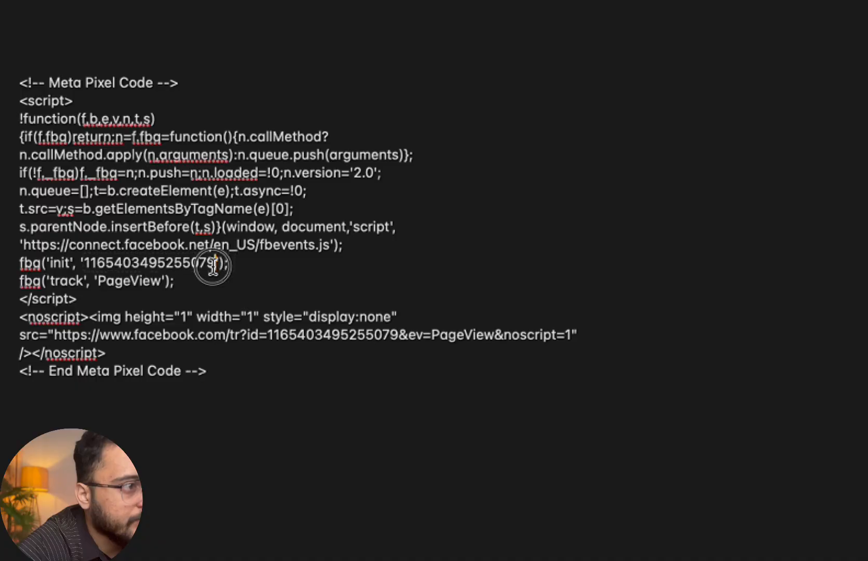
Replace the pixel ID in the fbq('init') line with xxxxx
mouse_move(214, 264)
mouse_down()
mouse_move(79, 270)
mouse_move(87, 264)
mouse_up()
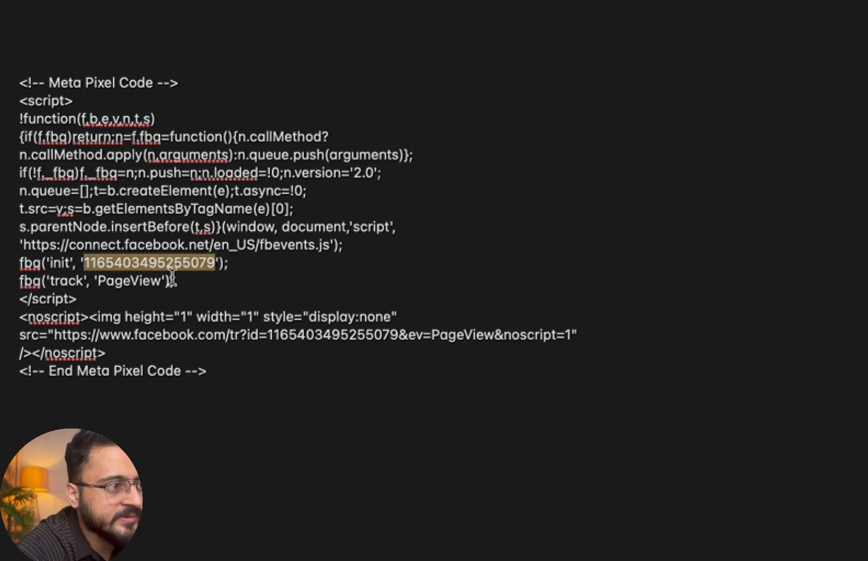
click(83, 263)
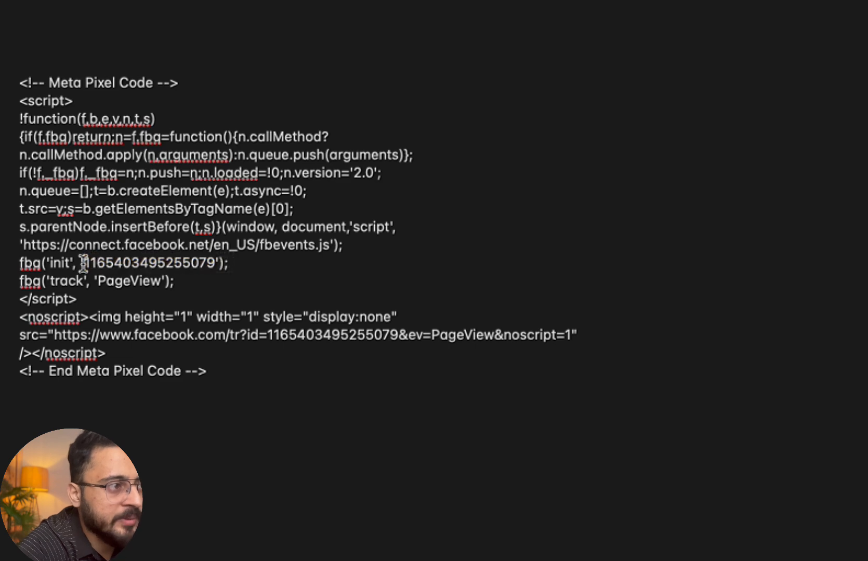
drag(83, 263, 215, 267)
click(215, 264)
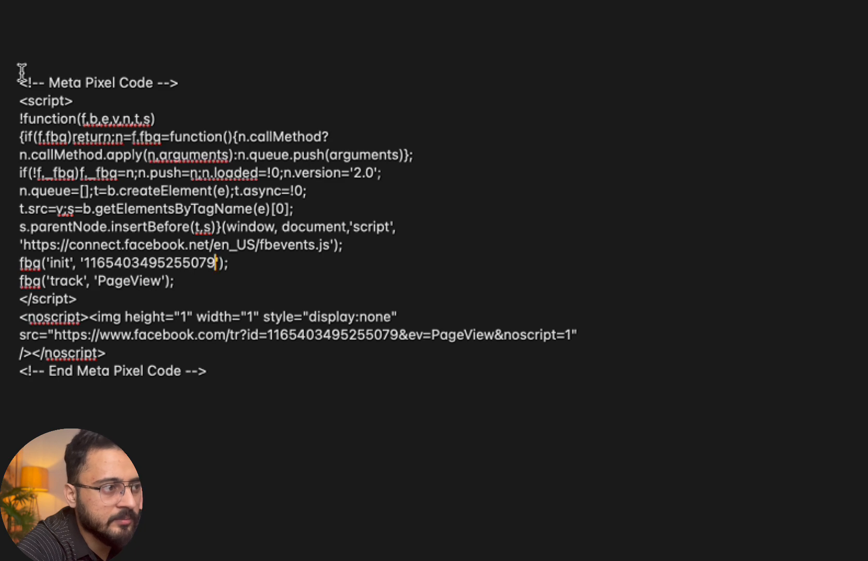
drag(86, 267, 212, 267)
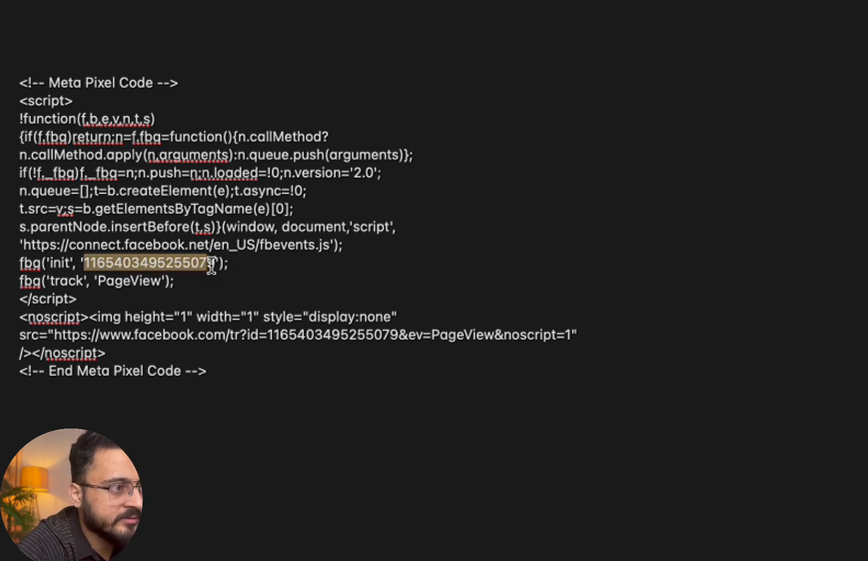
text(xxxxx)
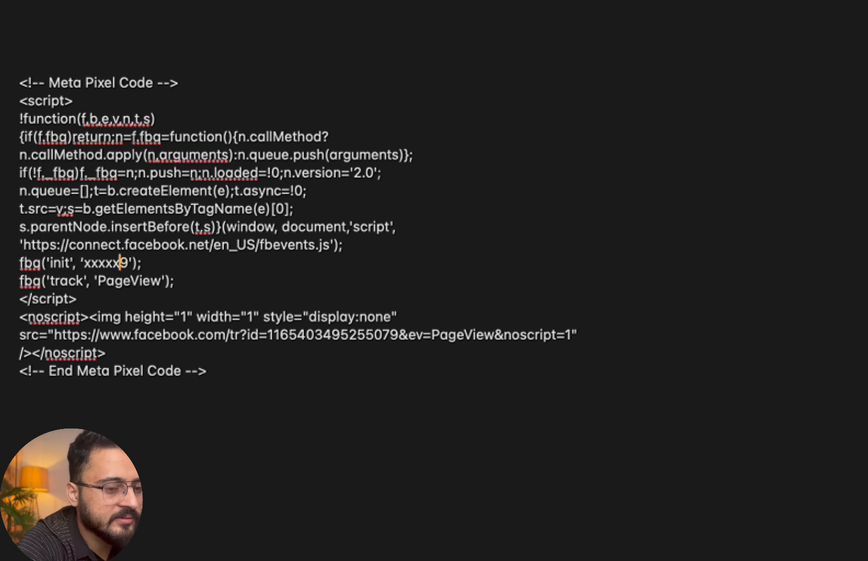
key(Delete)
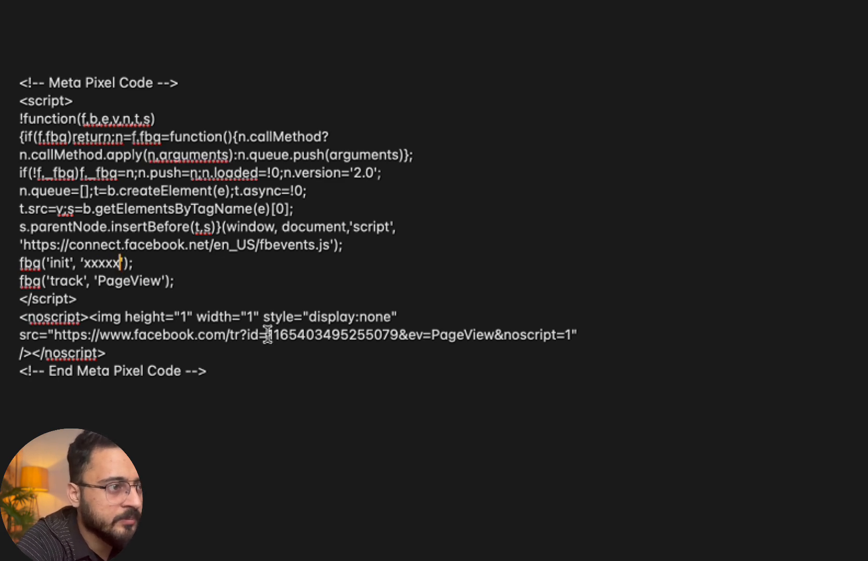
Replace the noscript image URL's pixel ID with xxxx
drag(268, 335, 400, 331)
text(xxxx)
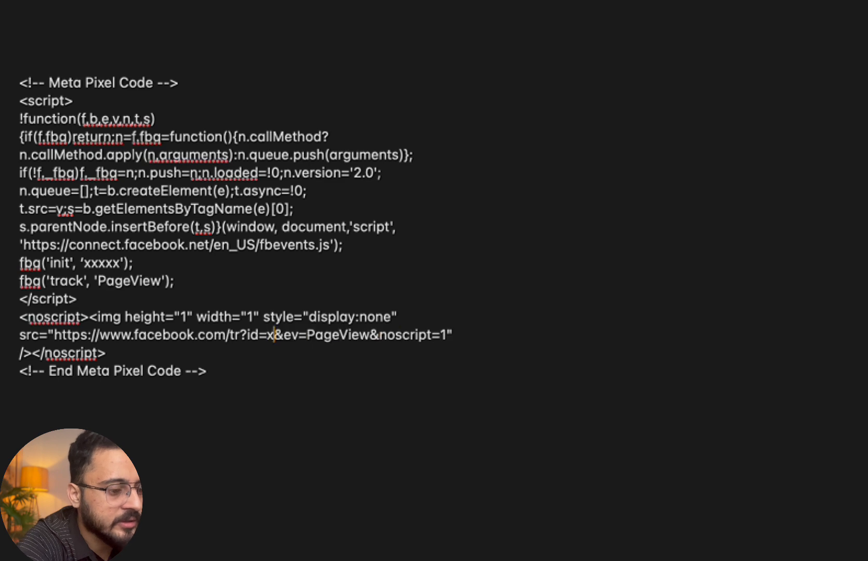
click(412, 434)
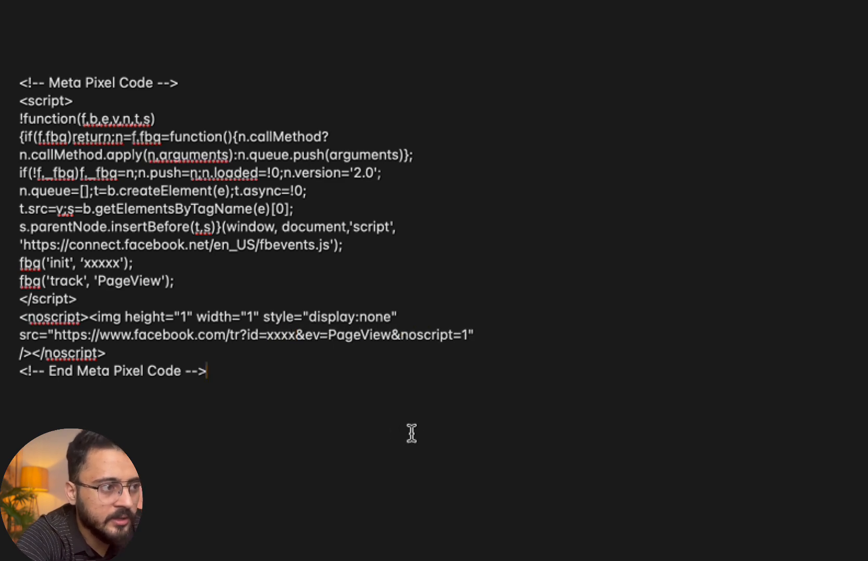
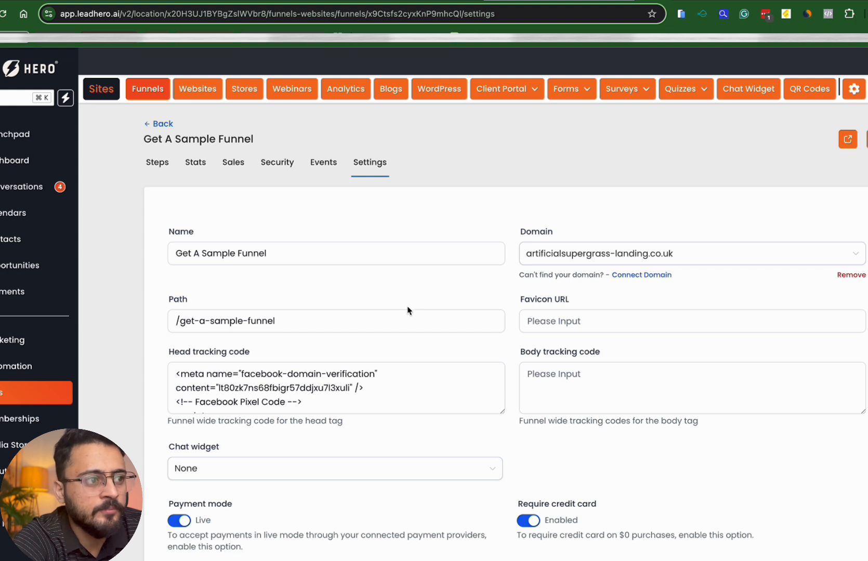
Swap the old Facebook pixel in Get A Sample Funnel's head tracking code for the new Meta Pixel code
double_click(353, 372)
key(super+a)
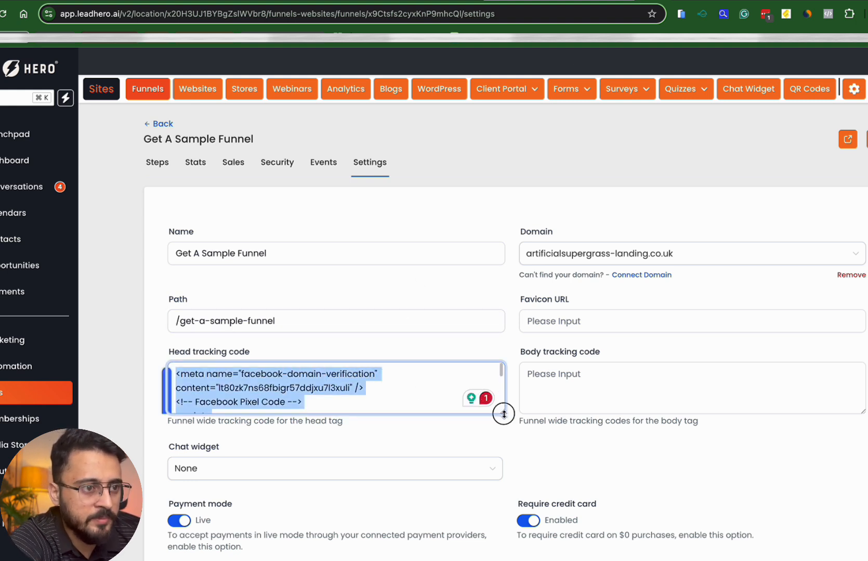
drag(503, 414, 513, 559)
scroll(452, 457, down, 3)
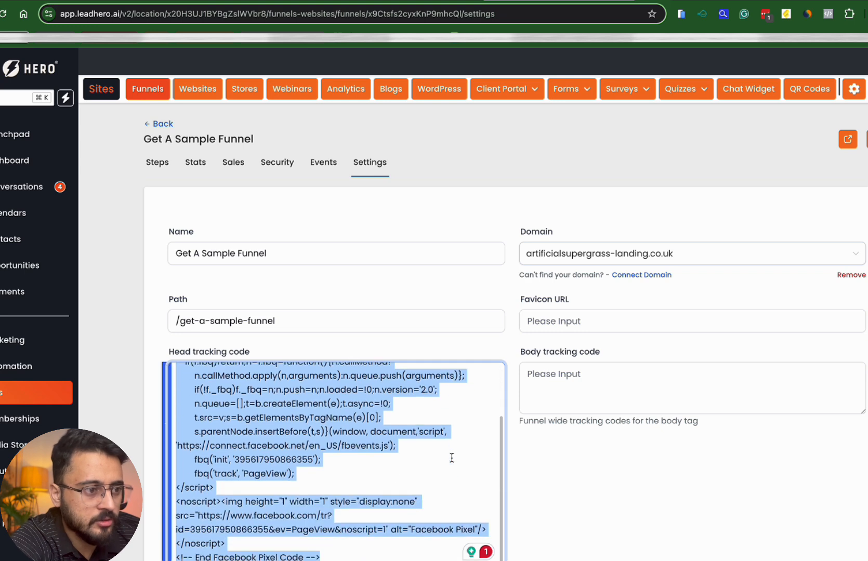
scroll(307, 475, down, 1)
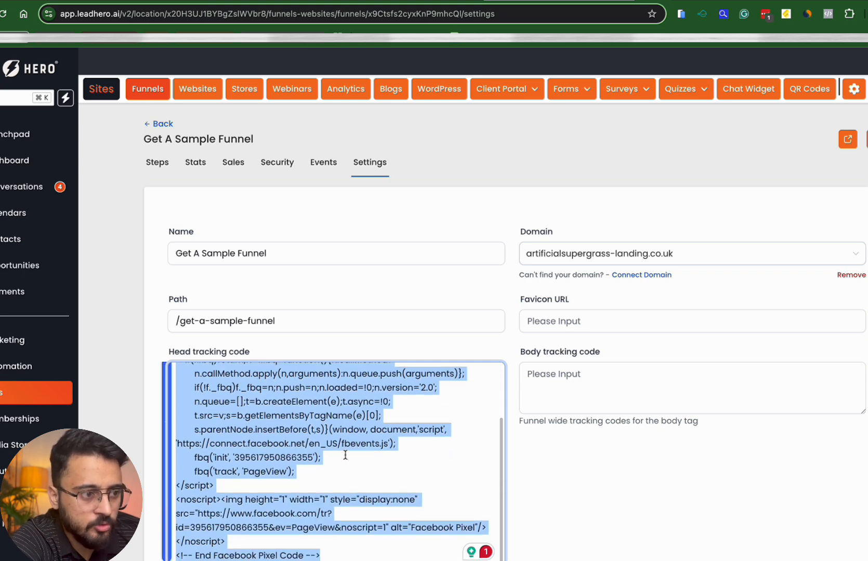
key(BackSpace)
key(super+v)
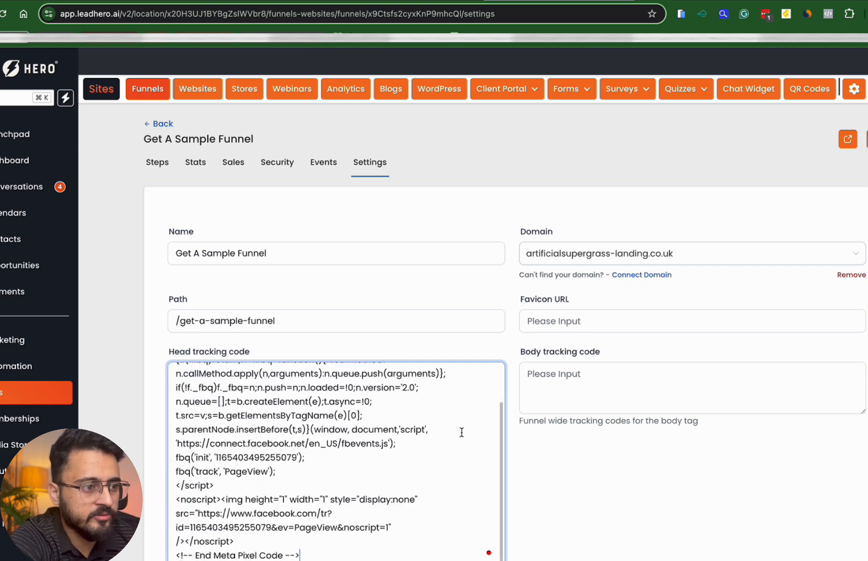
Save the Get A Sample Funnel settings and return to its Steps page
scroll(536, 467, down, 3)
scroll(453, 442, down, 5)
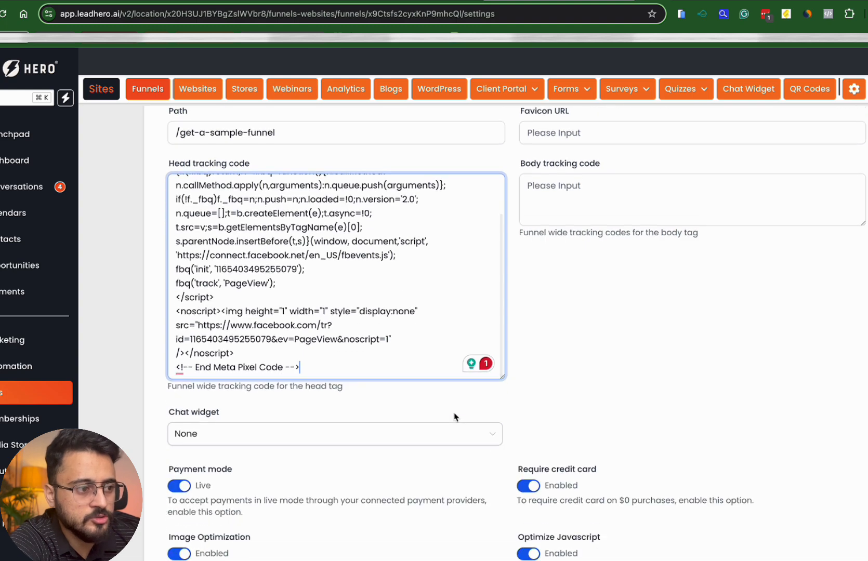
scroll(453, 415, up, 5)
scroll(453, 414, down, 3)
scroll(454, 417, down, 5)
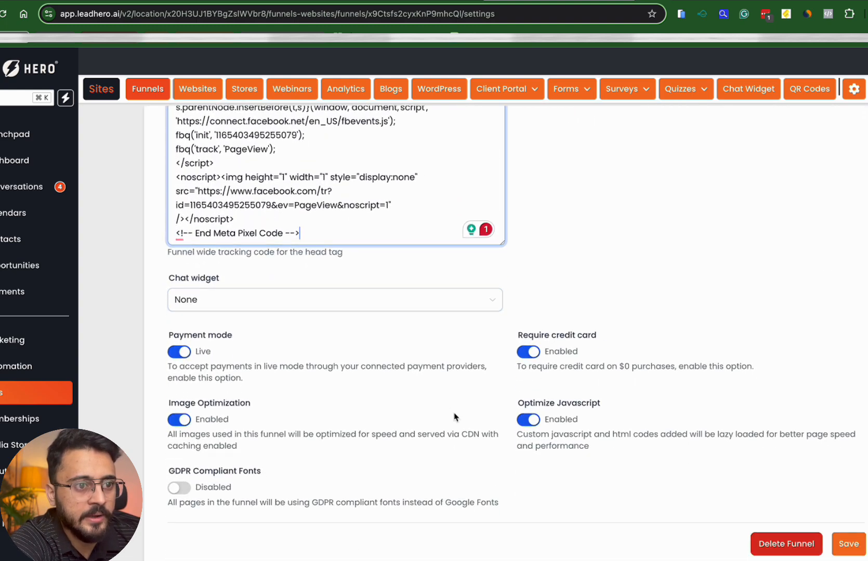
click(847, 517)
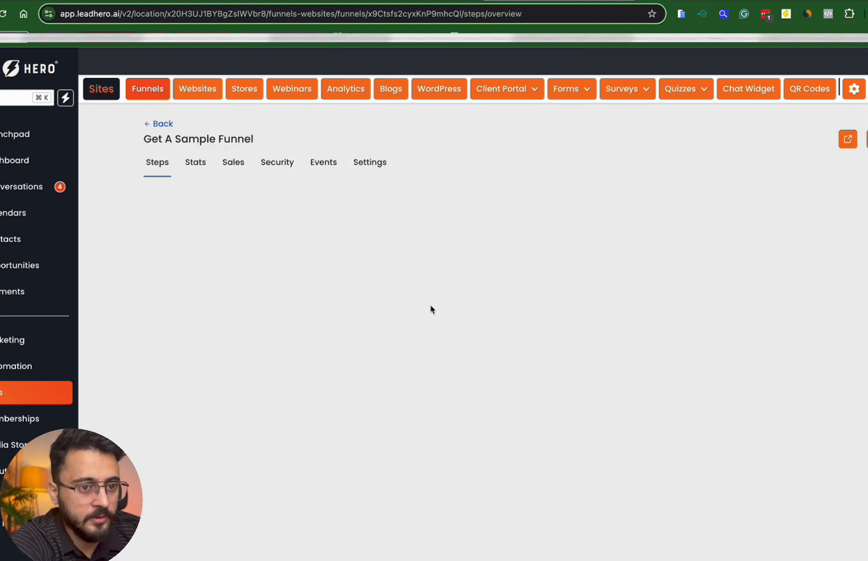
click(304, 228)
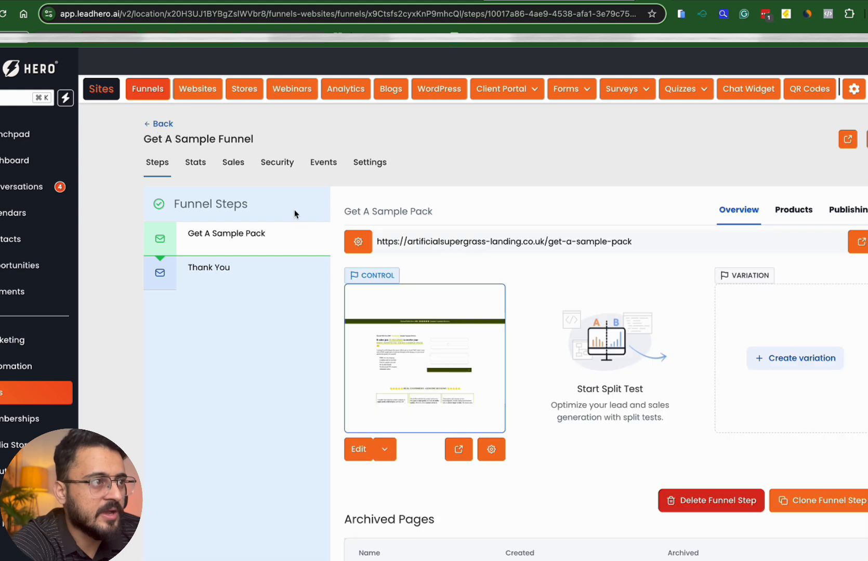
Navigate via the Reactivation Installer Campaign folder to the Installer Reactivation Campaign funnel's settings
click(159, 124)
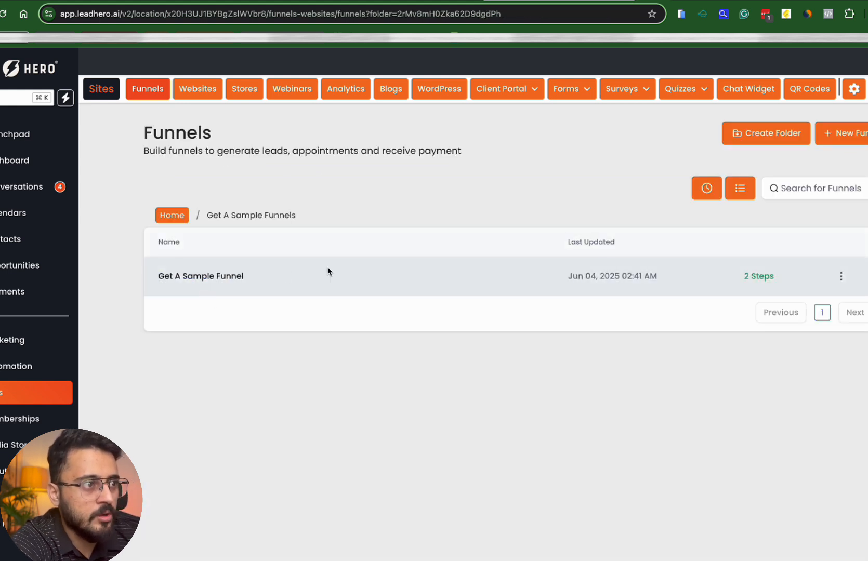
click(216, 278)
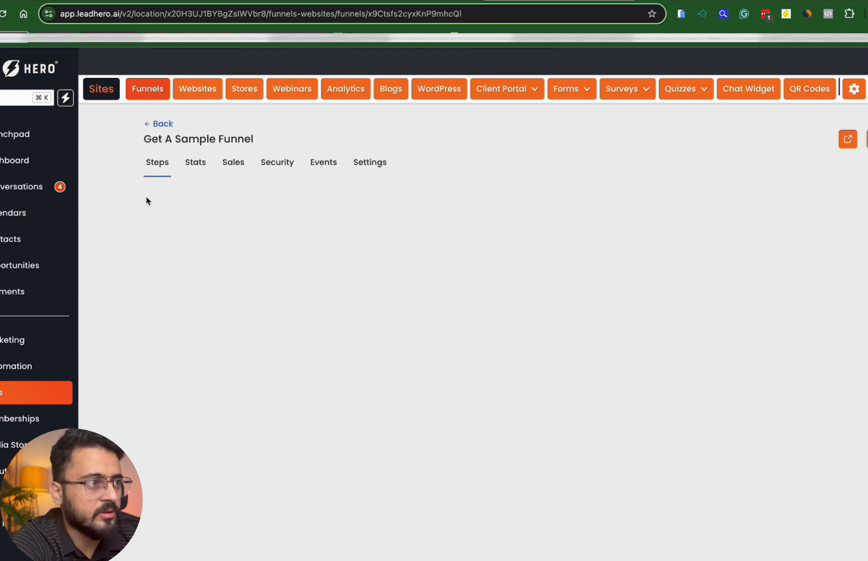
click(157, 126)
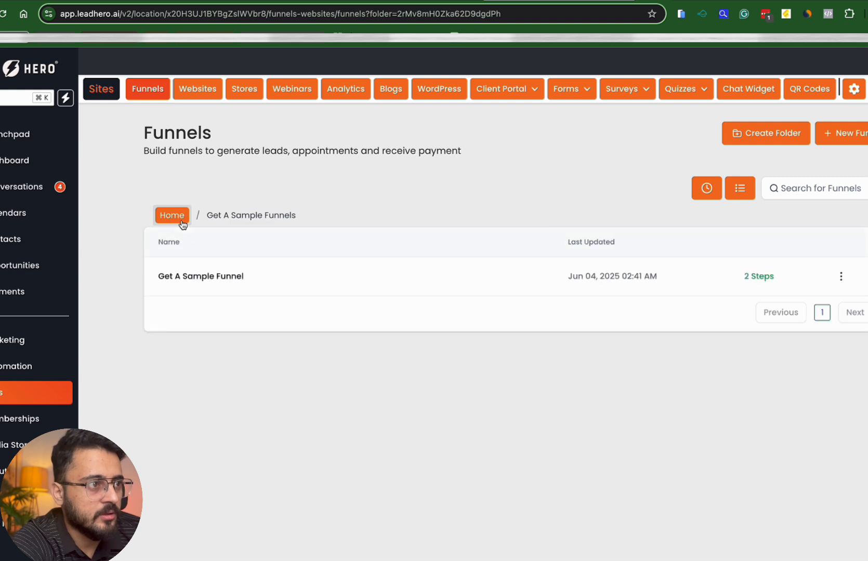
click(183, 225)
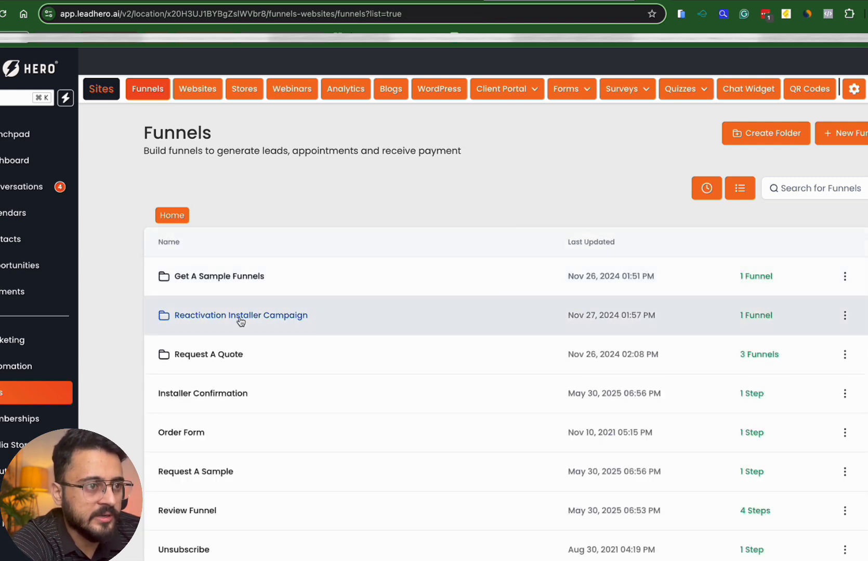
click(241, 321)
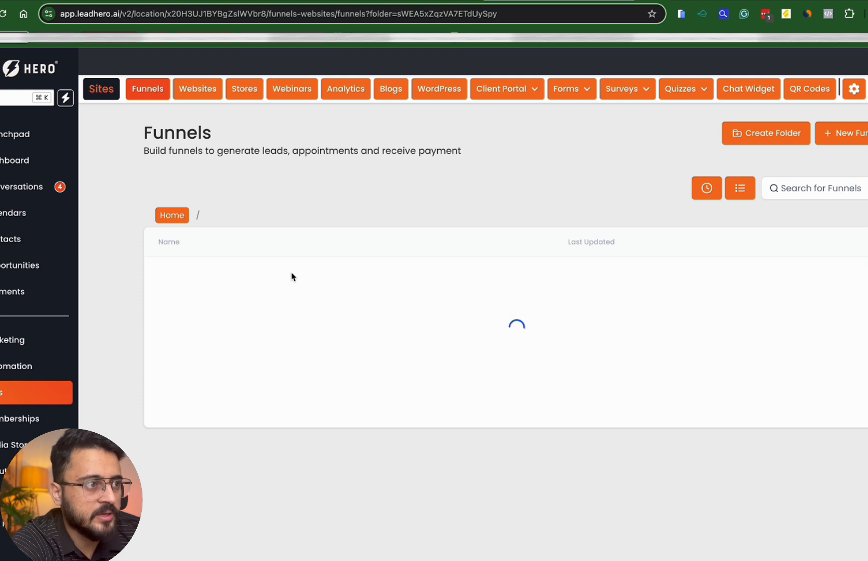
click(254, 285)
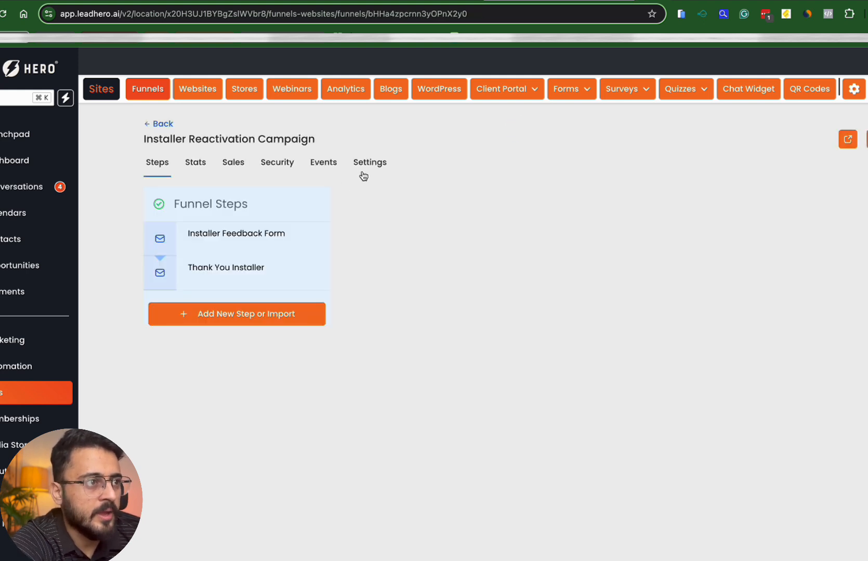
click(364, 175)
Paste the Meta Pixel code into the empty head tracking code field and save
click(235, 385)
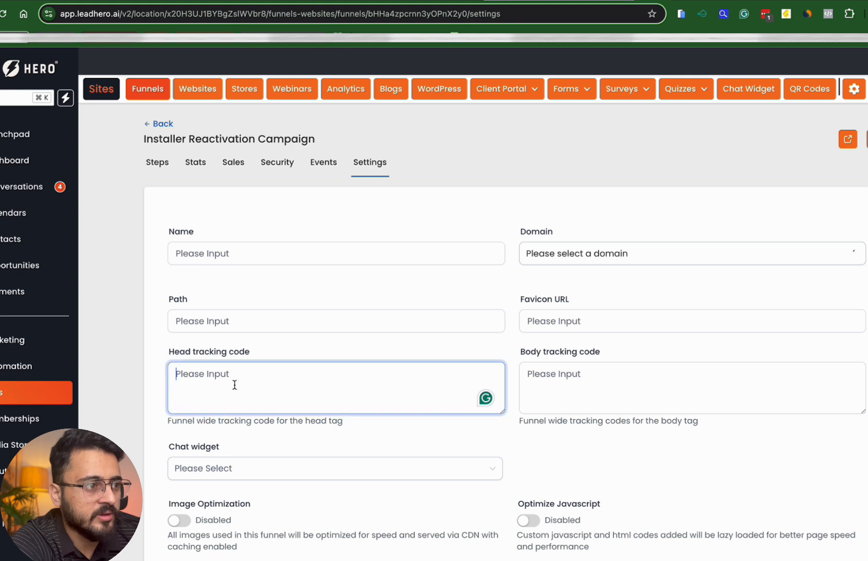
scroll(233, 425, down, 1)
key(ctrl+v)
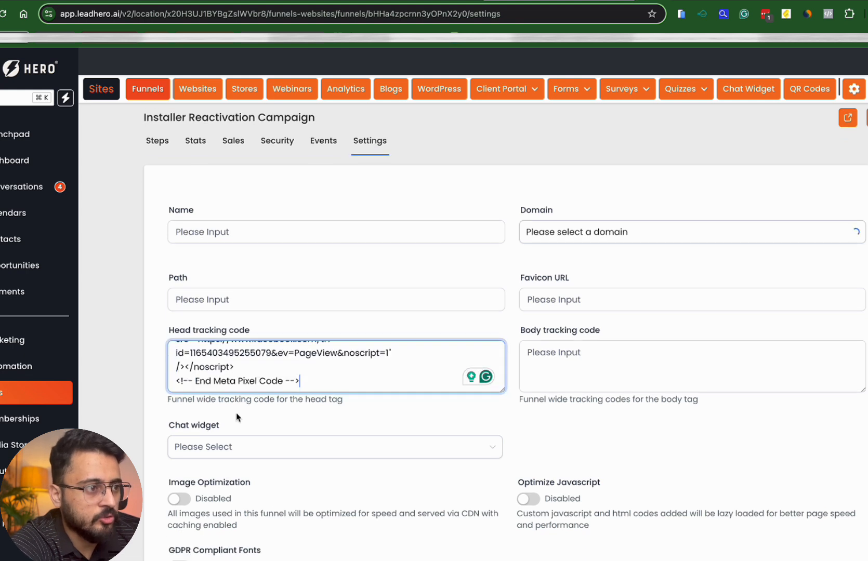
key(ctrl+a)
key(BackSpace)
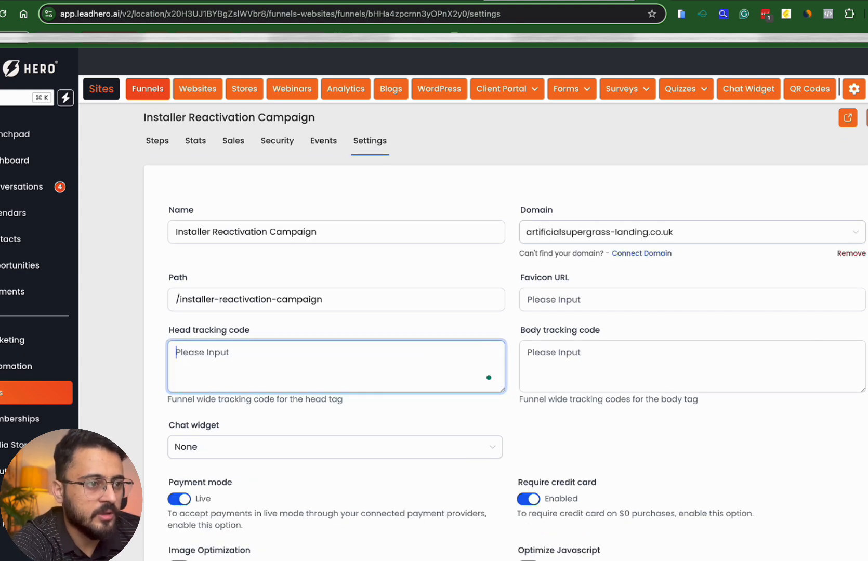
key(ctrl+v)
click(134, 390)
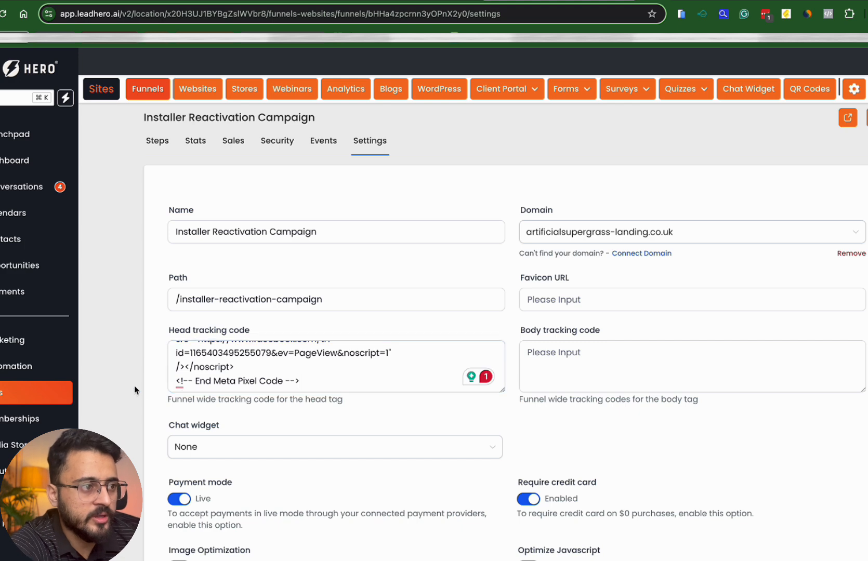
scroll(155, 435, down, 3)
scroll(154, 435, up, 3)
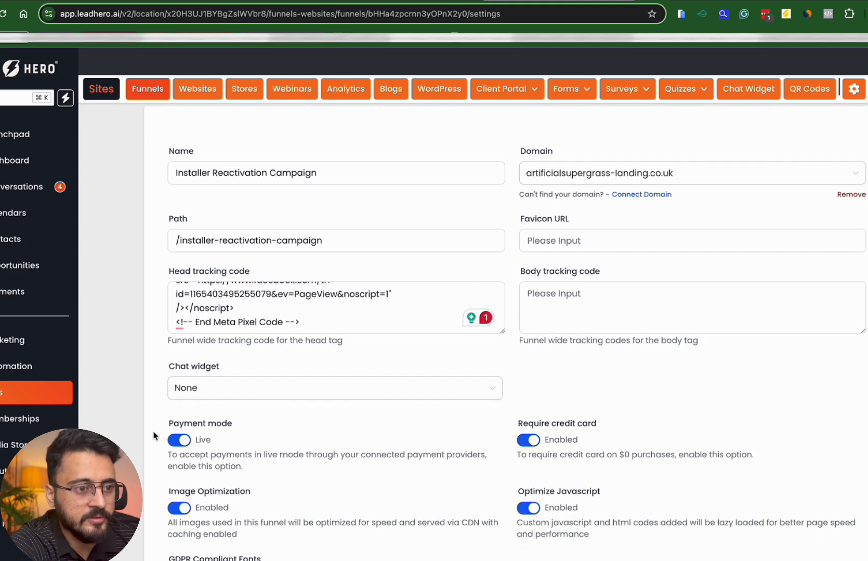
scroll(341, 480, down, 4)
click(843, 515)
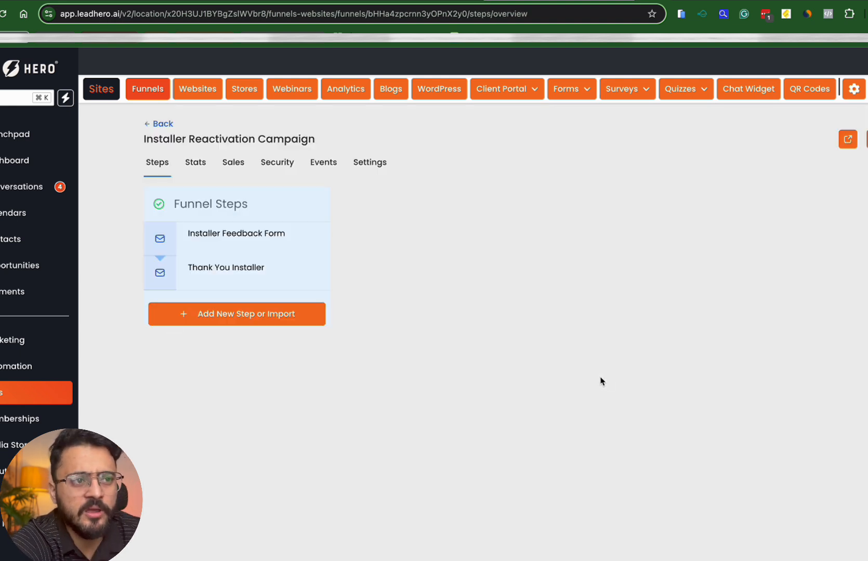
Open the Request A Quote Funnel's settings from the Request A Quote folder
click(154, 125)
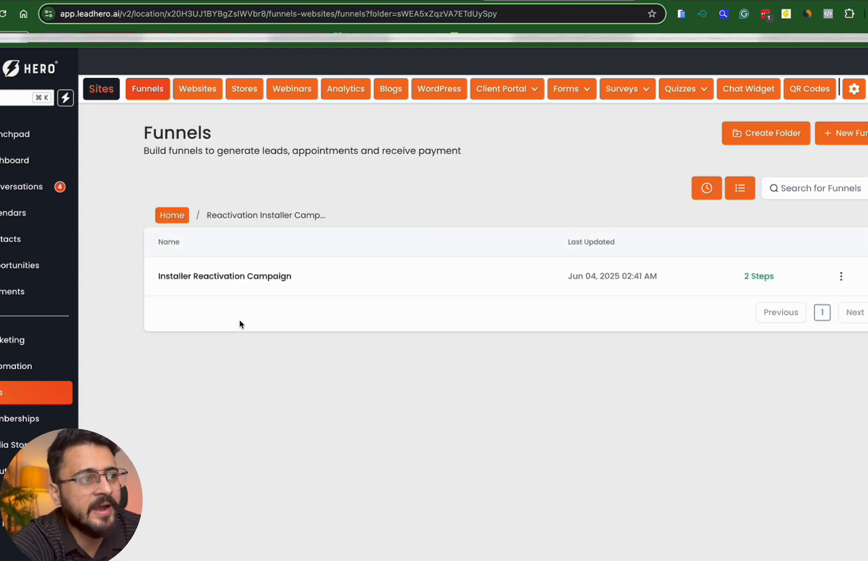
click(166, 221)
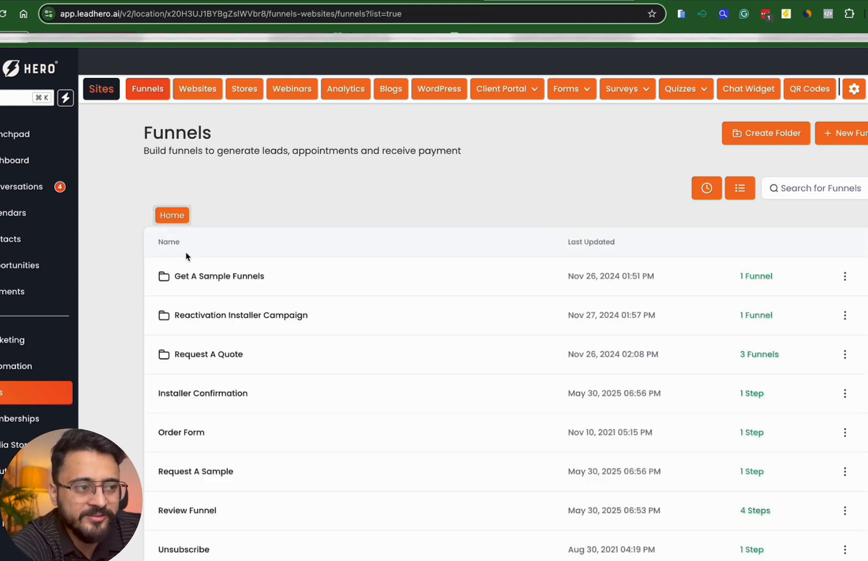
click(202, 356)
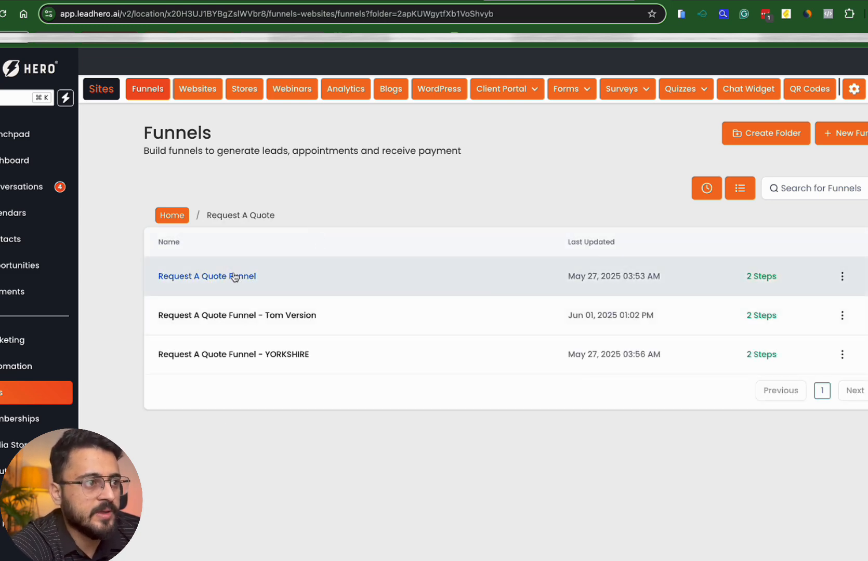
click(234, 276)
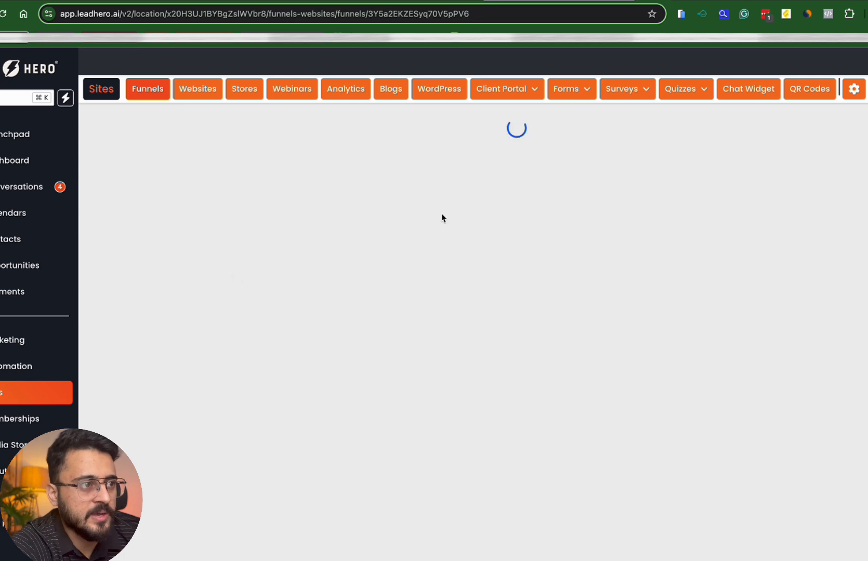
click(370, 163)
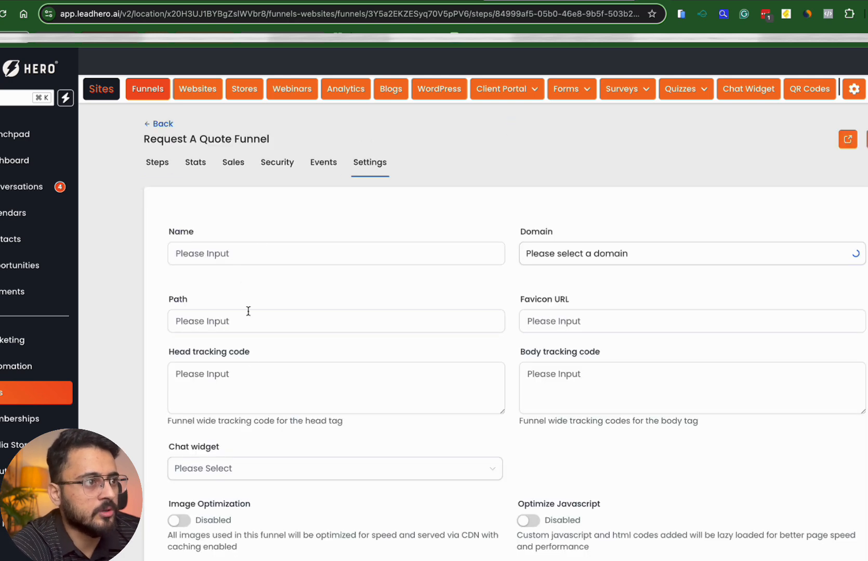
Replace its head tracking code with the Meta Pixel code, save, and show the Steps page
click(239, 397)
key(super+a)
key(BackSpace)
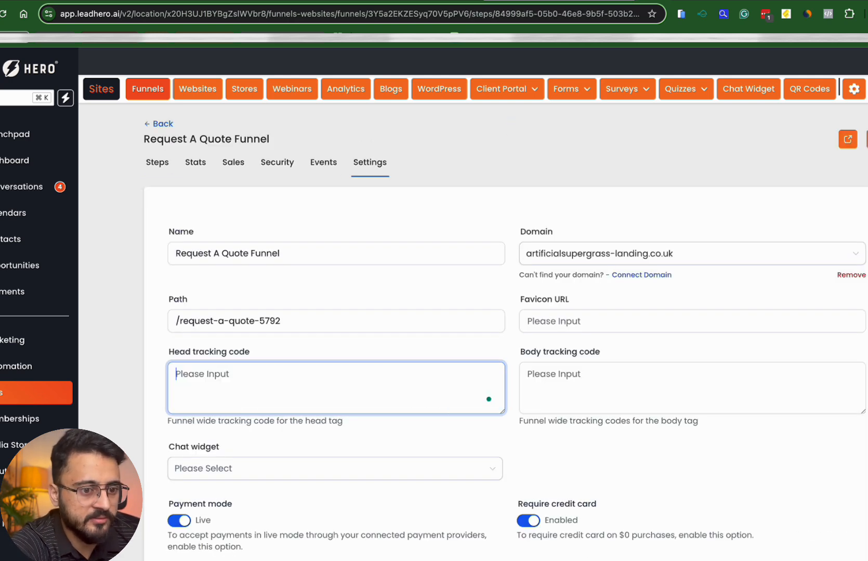
key(super+v)
scroll(621, 437, down, 4)
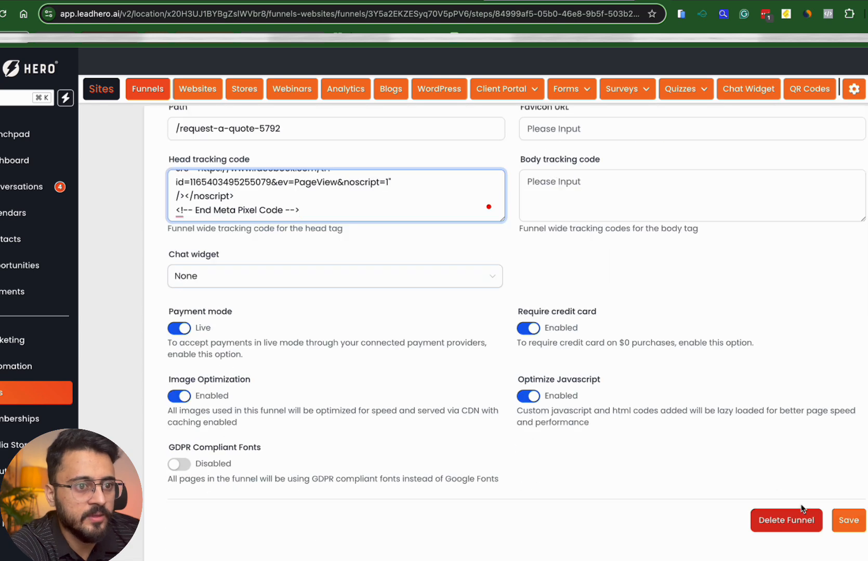
click(834, 517)
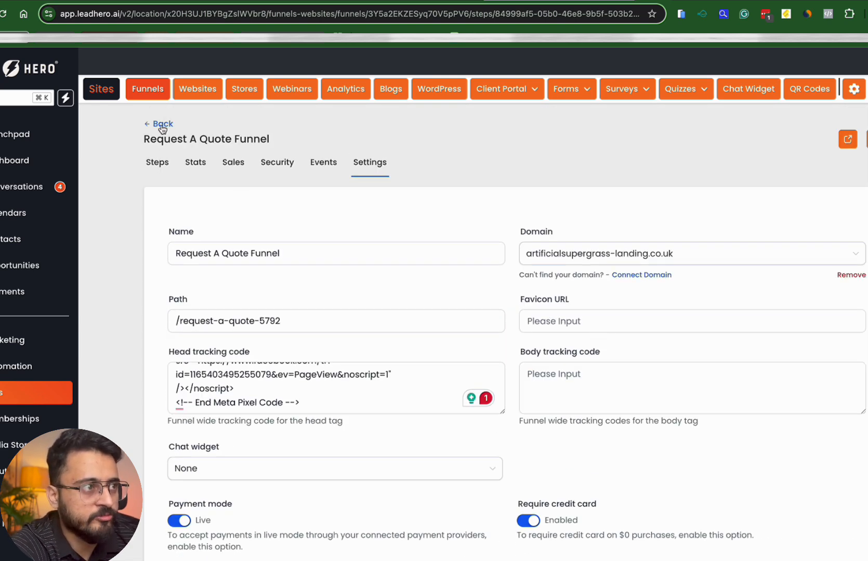
click(157, 163)
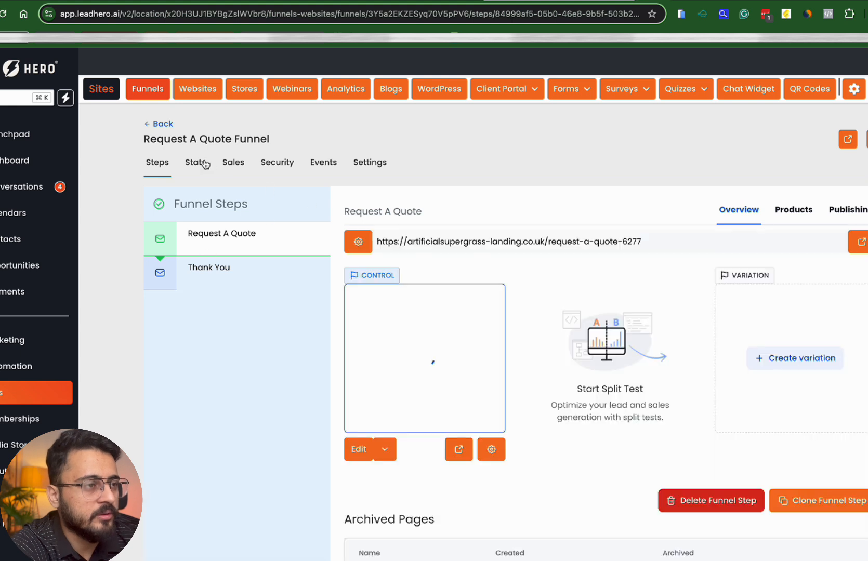
Open the settings of Request A Quote Funnel - Tom Version
click(157, 125)
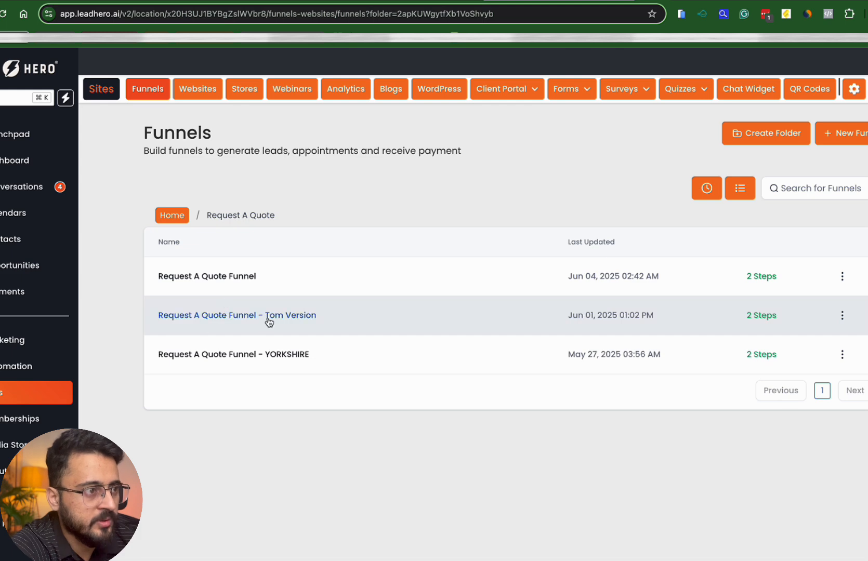
click(237, 322)
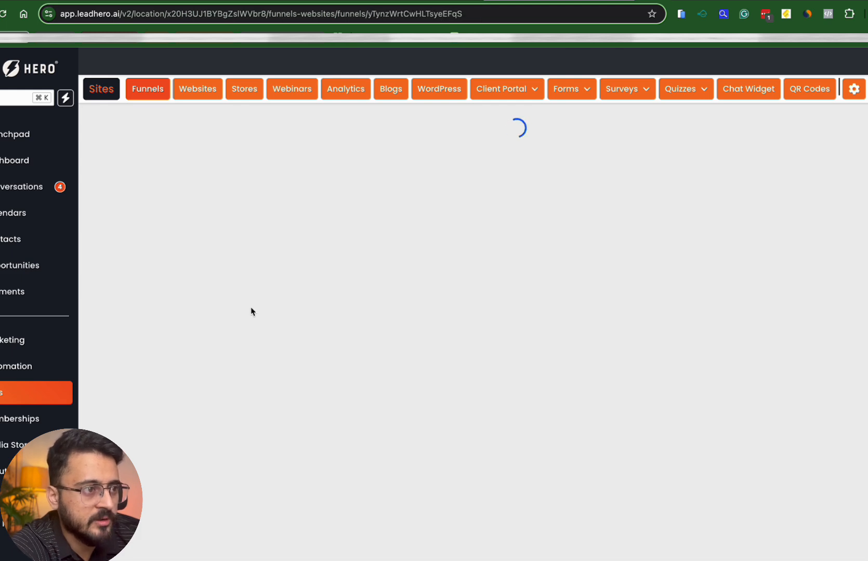
click(360, 165)
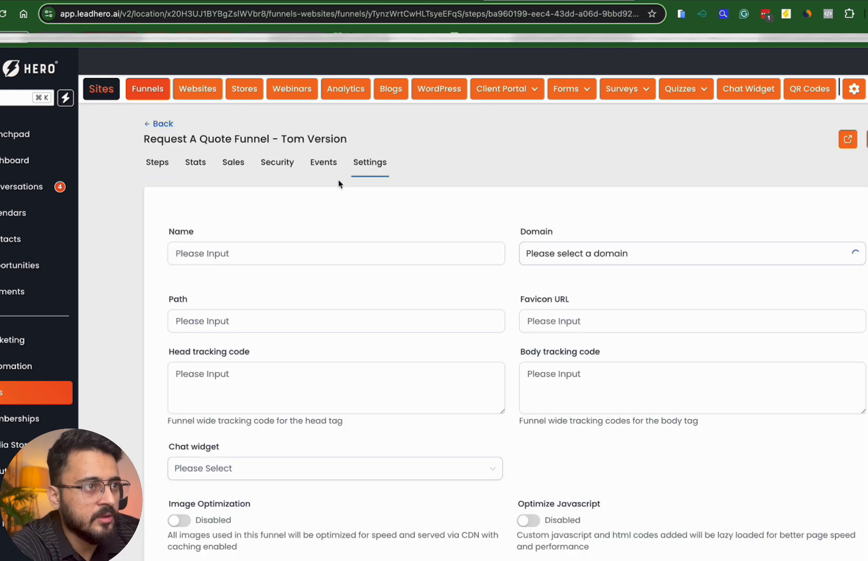
Replace the Tom Version head tracking code with the Meta Pixel code, save, and go back
click(230, 395)
click(295, 384)
key(ctrl+a)
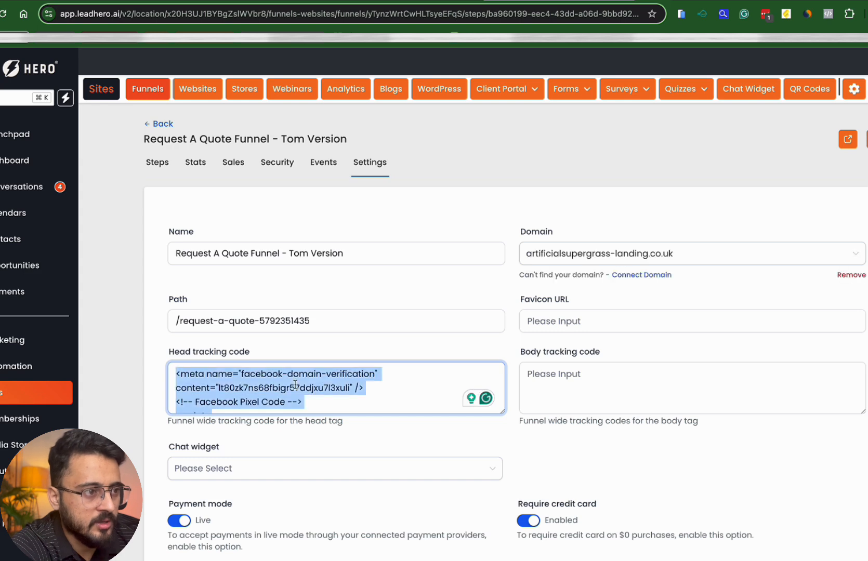
key(BackSpace)
key(ctrl+v)
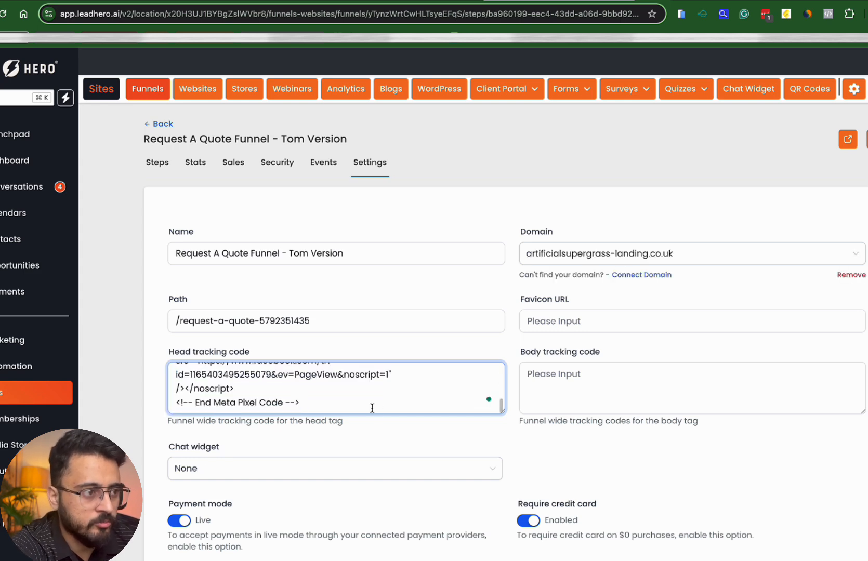
scroll(382, 457, down, 4)
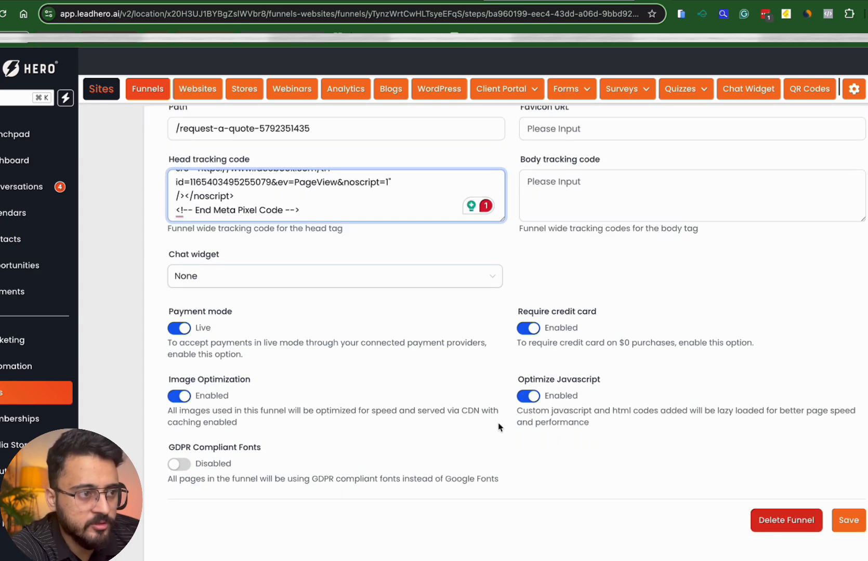
click(848, 515)
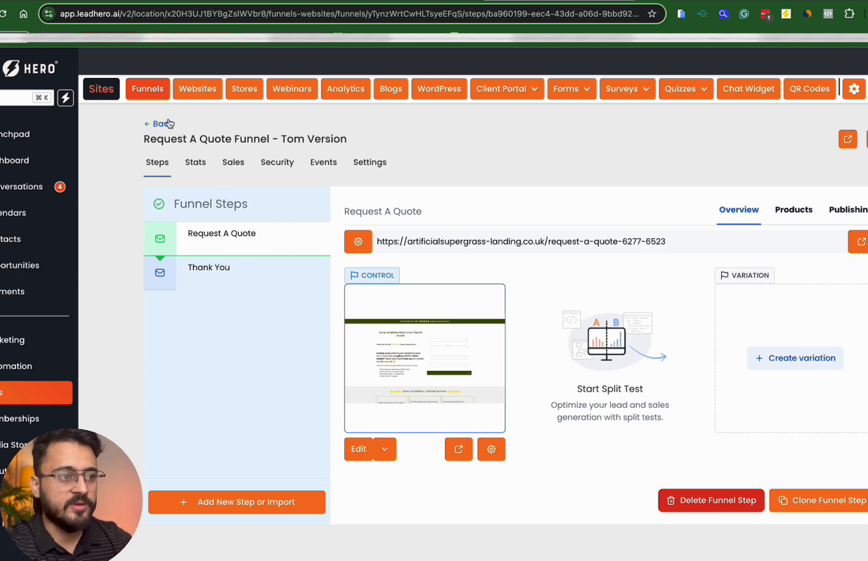
click(170, 125)
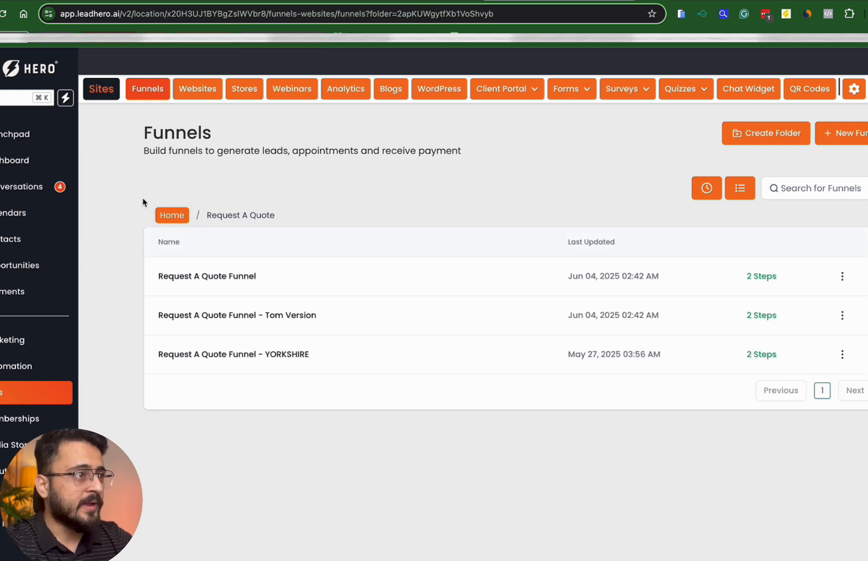
Replace Request A Quote Funnel - YORKSHIRE's head tracking code with the Meta Pixel code and save
click(199, 358)
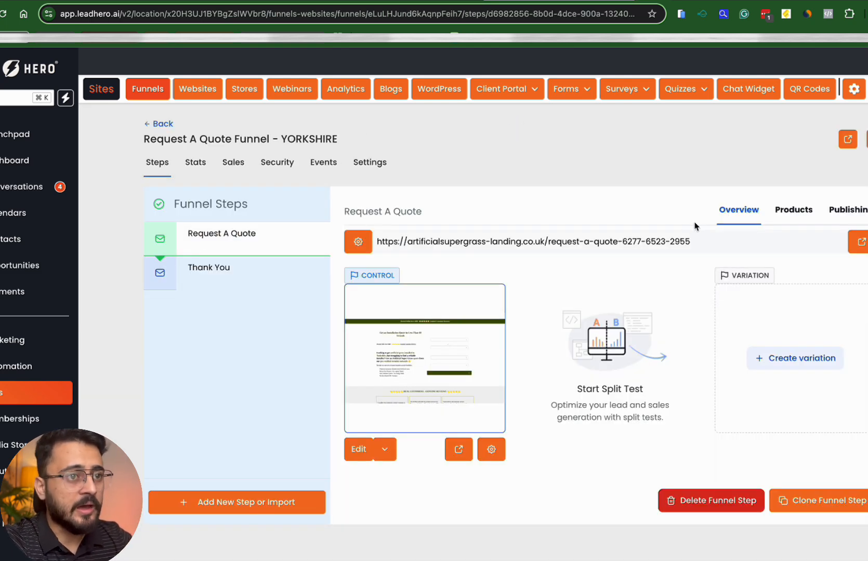
click(369, 162)
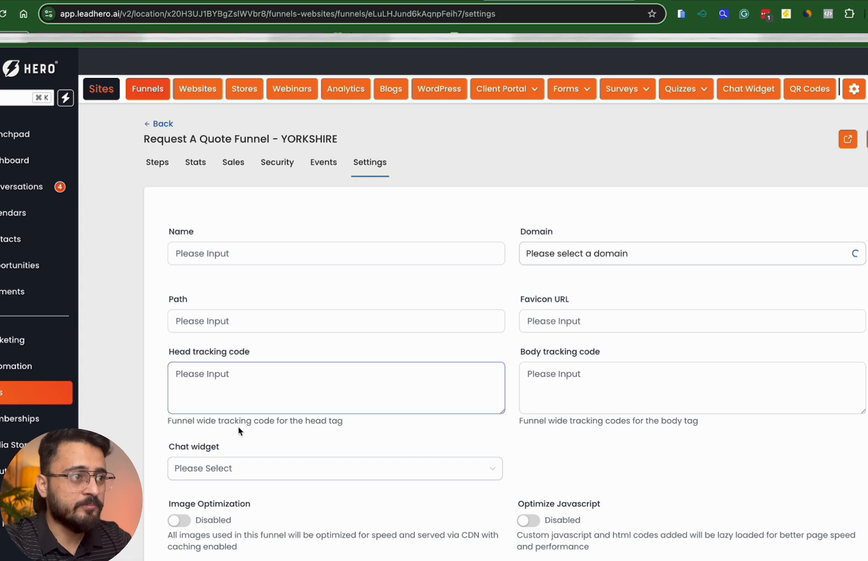
click(241, 400)
key(super+a)
key(BackSpace)
key(super+v)
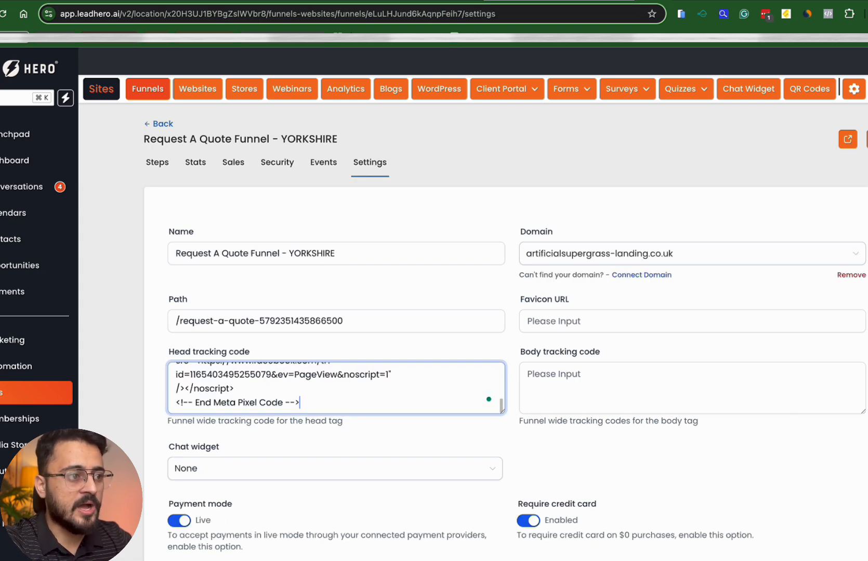
scroll(493, 440, down, 4)
click(847, 524)
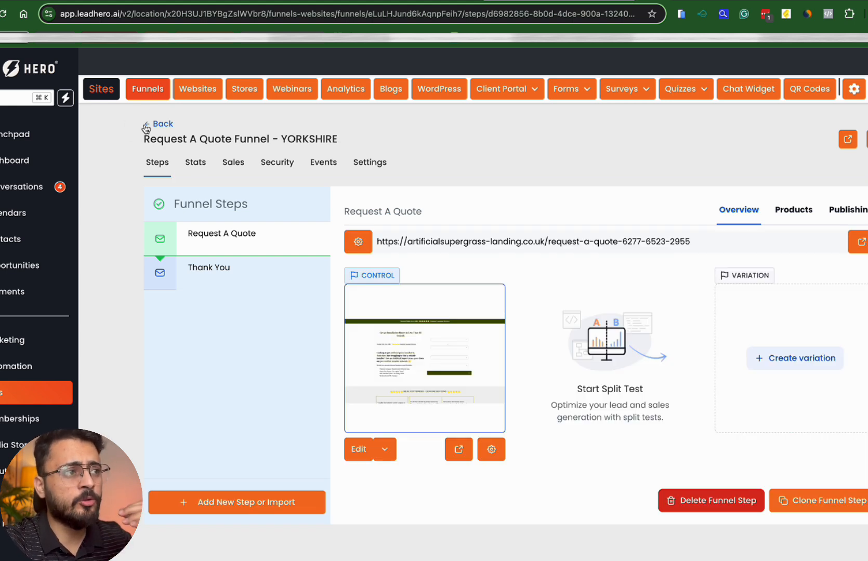
Go back to the full funnels list and open the Installer Confirmation funnel
click(146, 127)
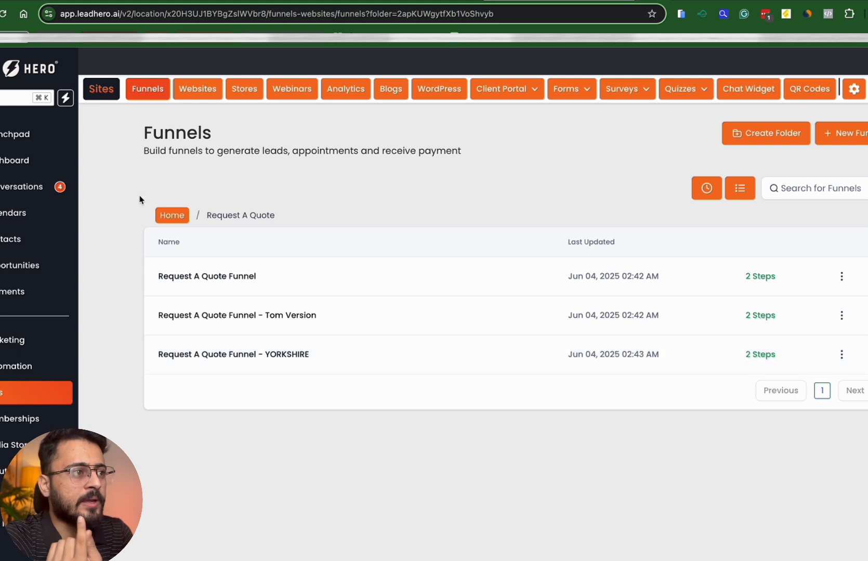
click(162, 212)
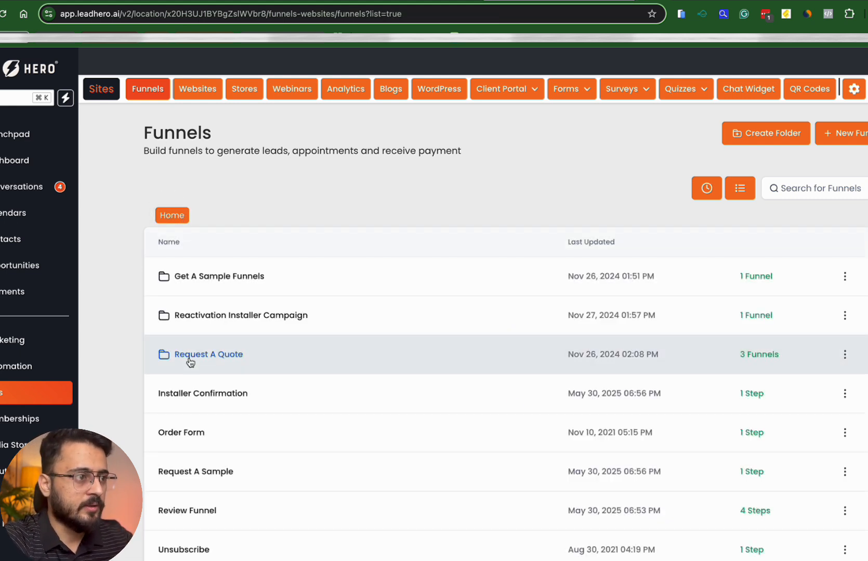
click(191, 394)
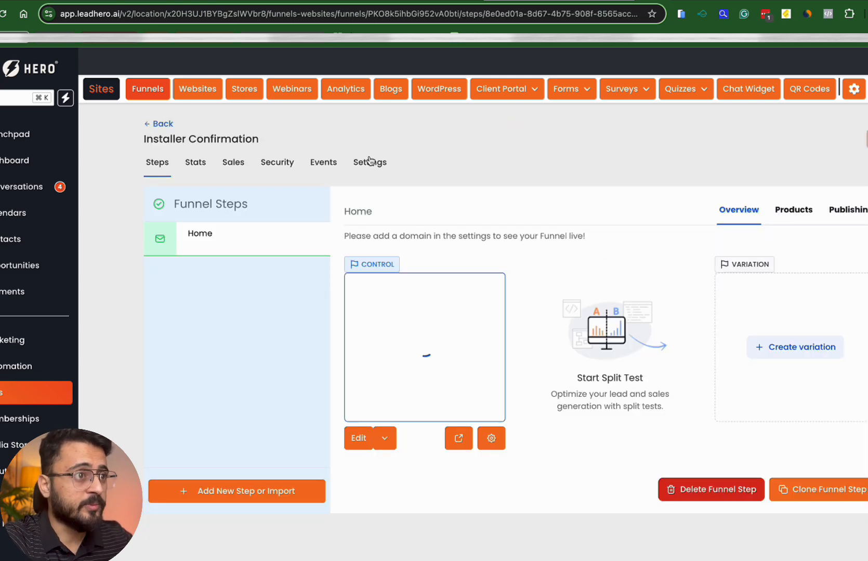
Swap Installer Confirmation's head tracking code for the Meta Pixel code, save, and return to the funnels list
click(369, 162)
click(290, 388)
key(super+a)
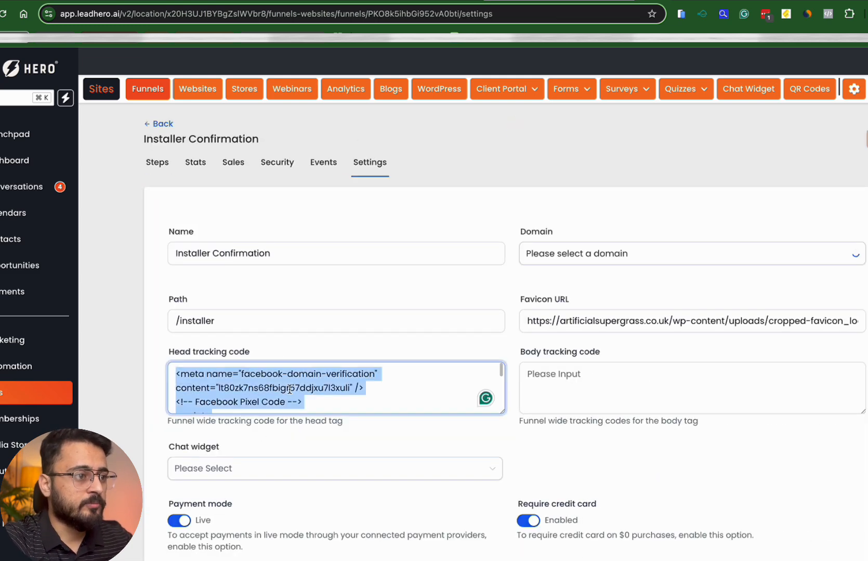
key(BackSpace)
key(super+v)
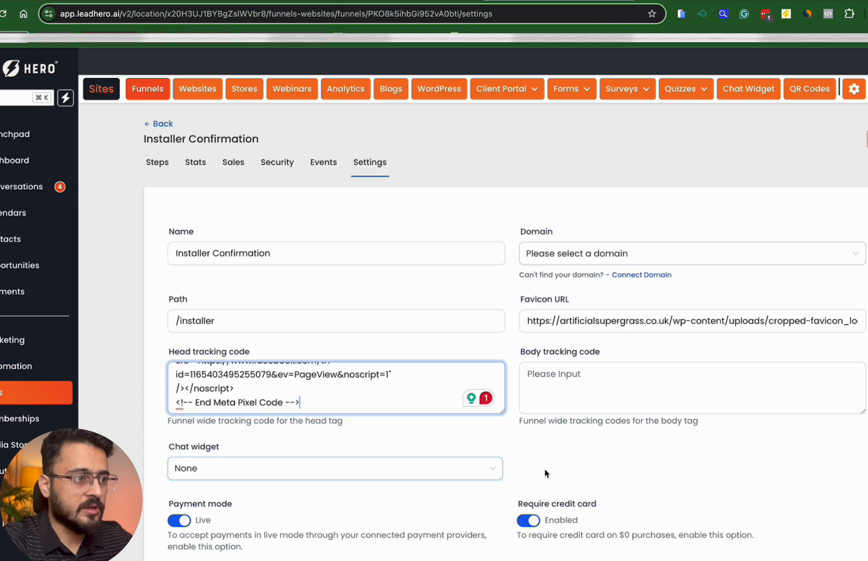
scroll(546, 473, down, 4)
click(853, 522)
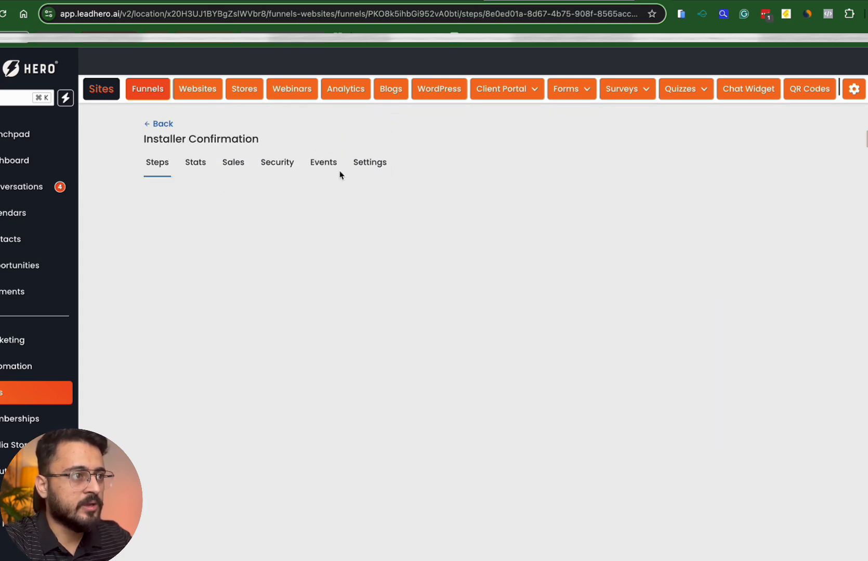
click(149, 127)
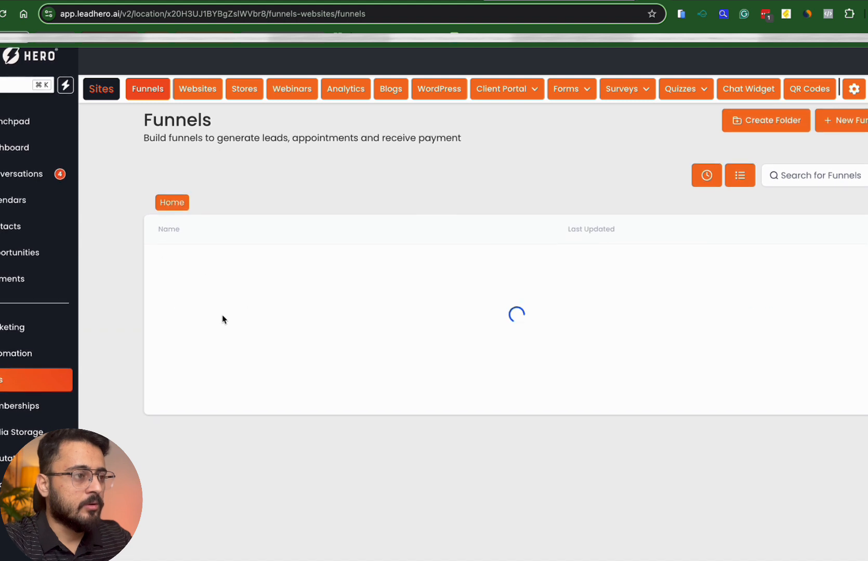
scroll(223, 320, down, 1)
Paste the Meta Pixel code into Order Form's empty head tracking code and save
click(188, 389)
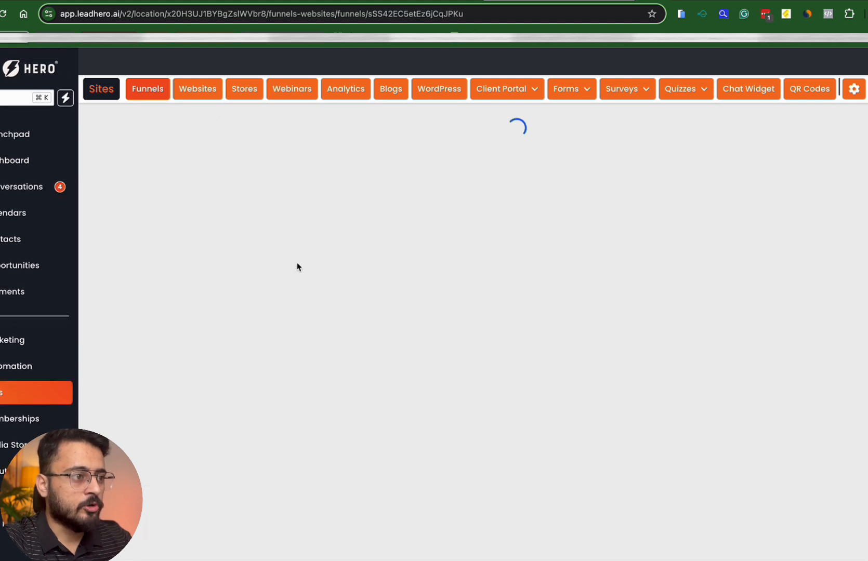
click(354, 167)
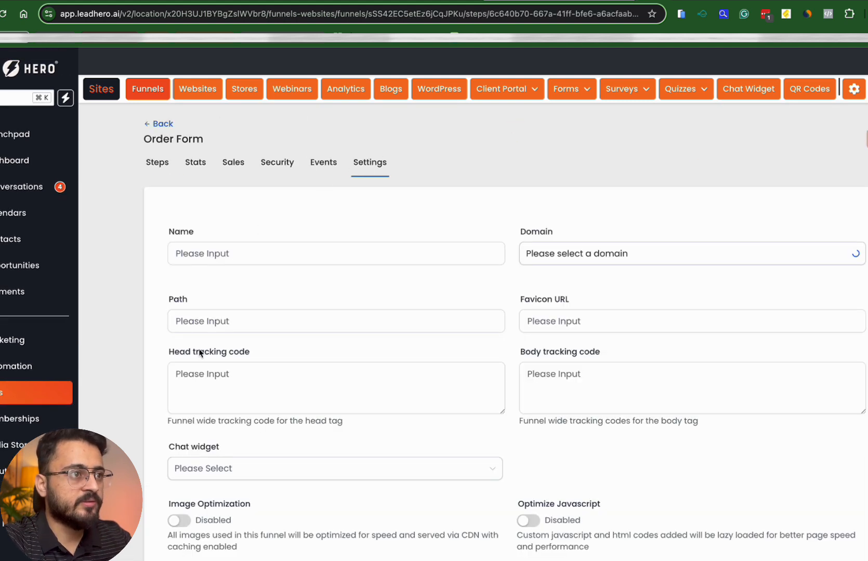
click(215, 374)
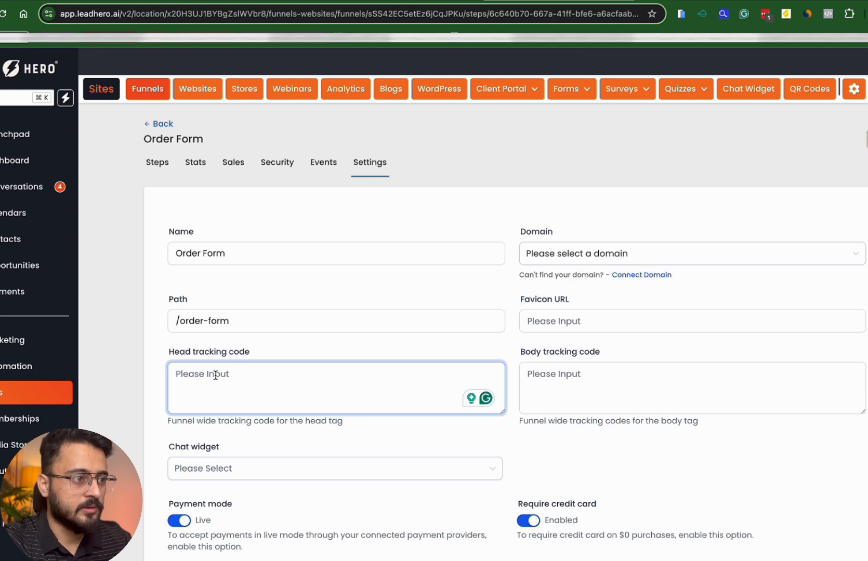
click(215, 375)
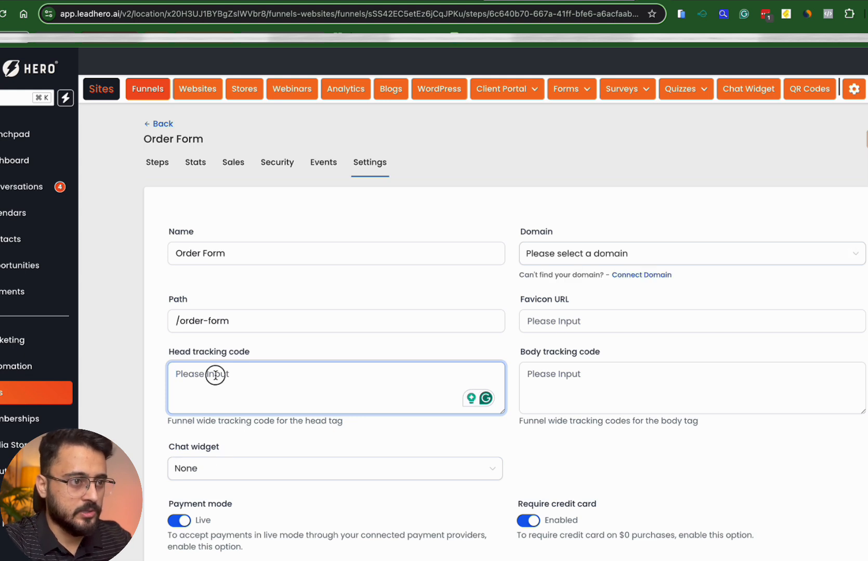
click(137, 397)
click(198, 395)
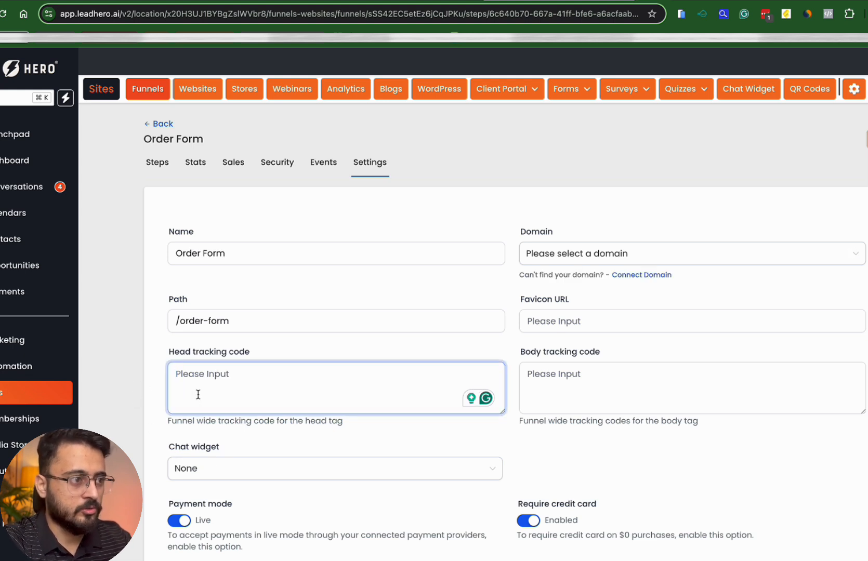
key(super+v)
scroll(580, 488, down, 4)
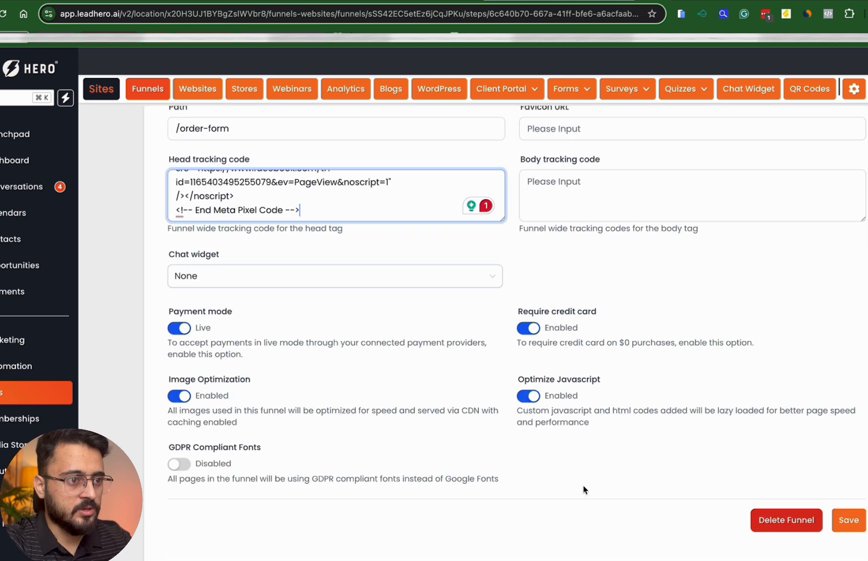
click(849, 520)
Check the pasted Order Form pixel code, then go back to the funnels list
scroll(501, 305, up, 4)
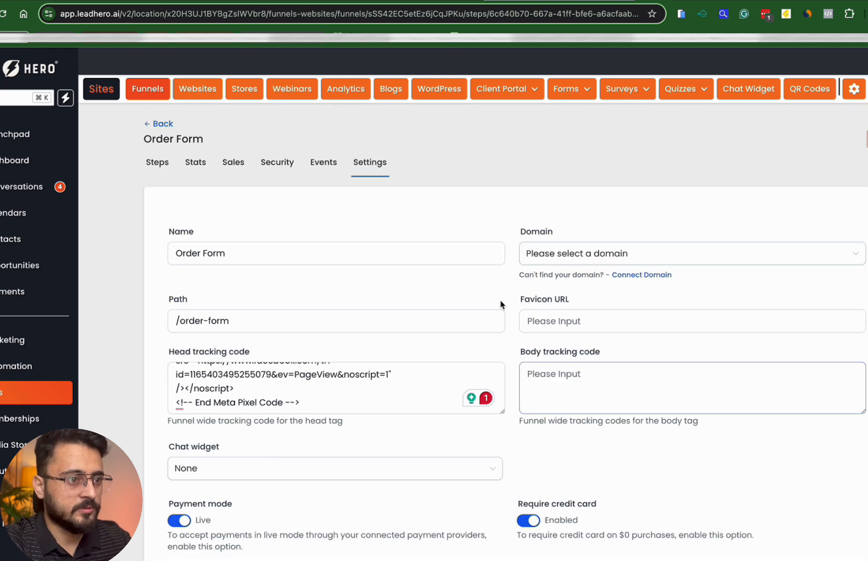
click(414, 369)
scroll(421, 376, up, 5)
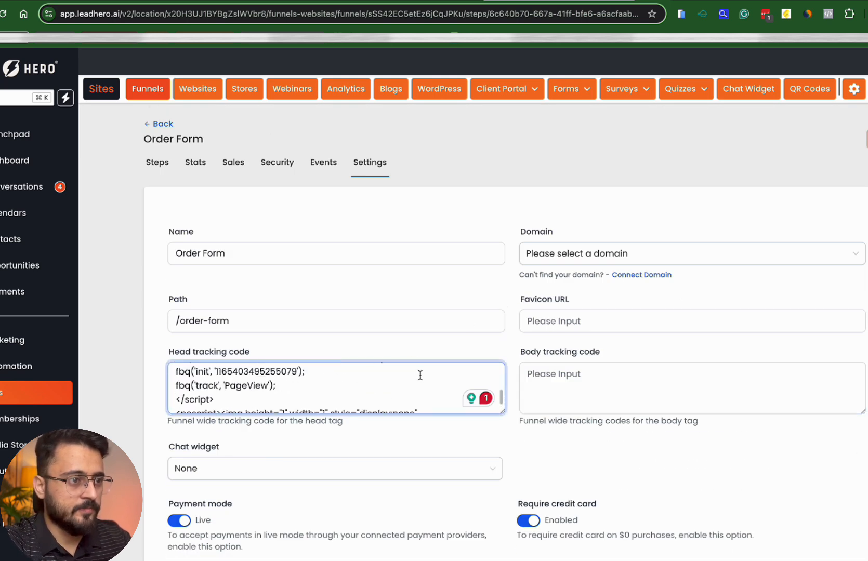
scroll(421, 376, down, 5)
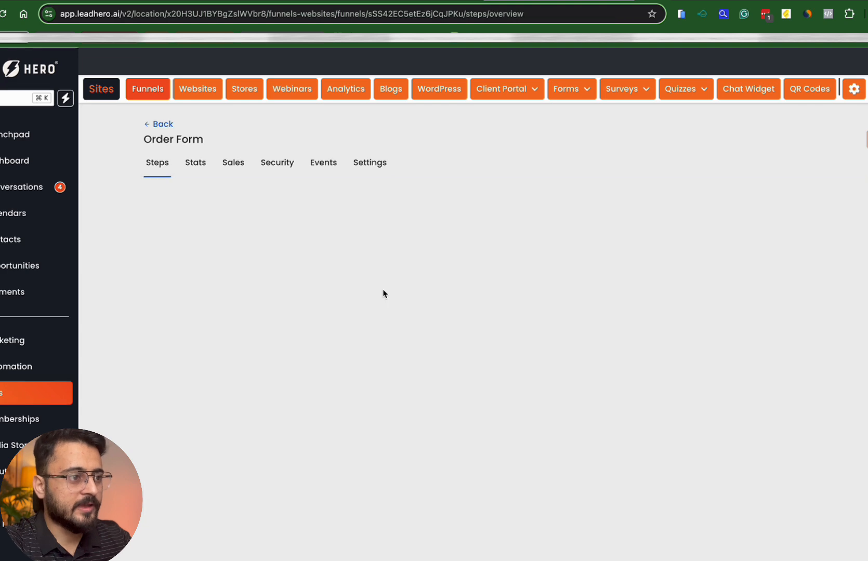
click(159, 123)
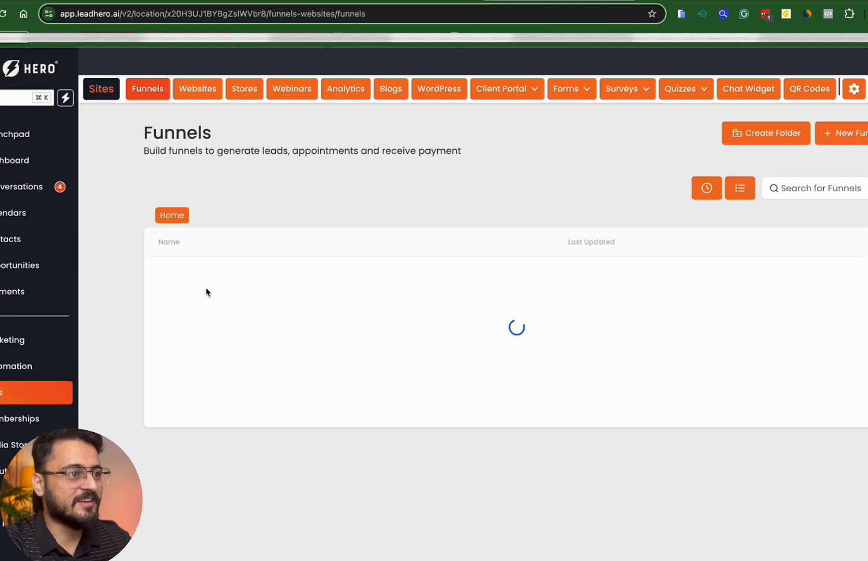
scroll(234, 407, down, 1)
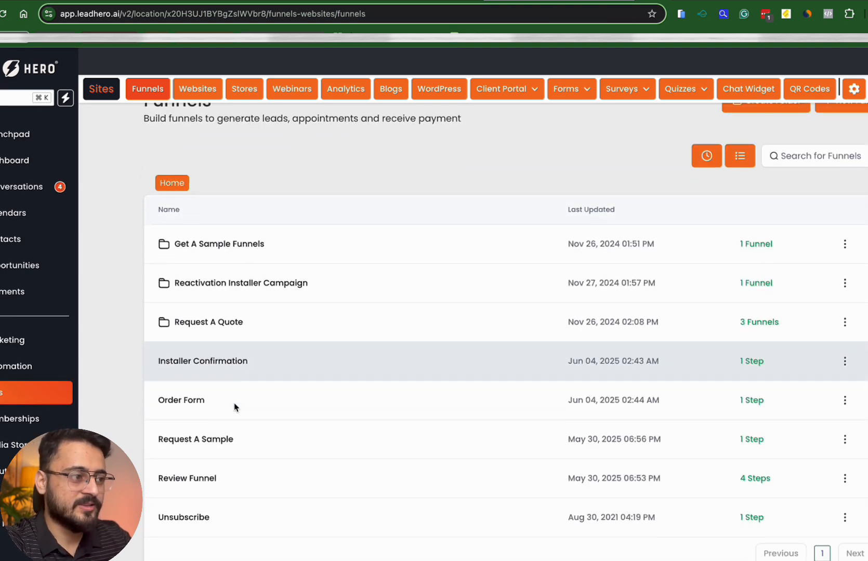
Overwrite Request A Sample's head tracking code with the Meta Pixel code, save, and go back
click(199, 438)
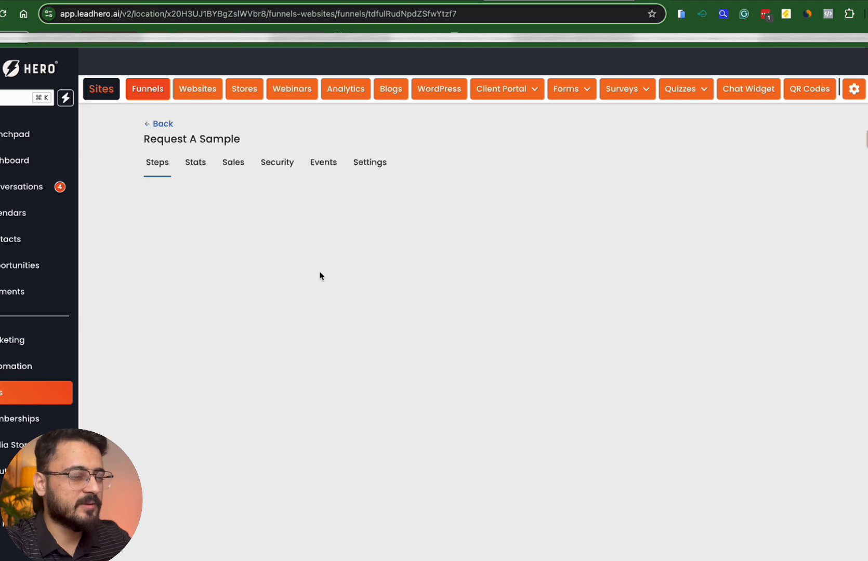
click(381, 165)
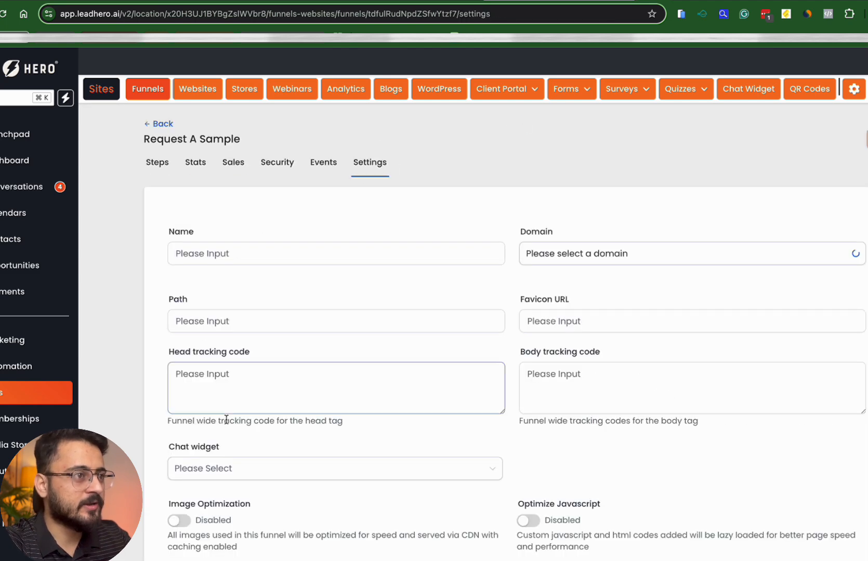
click(239, 385)
key(ctrl+a)
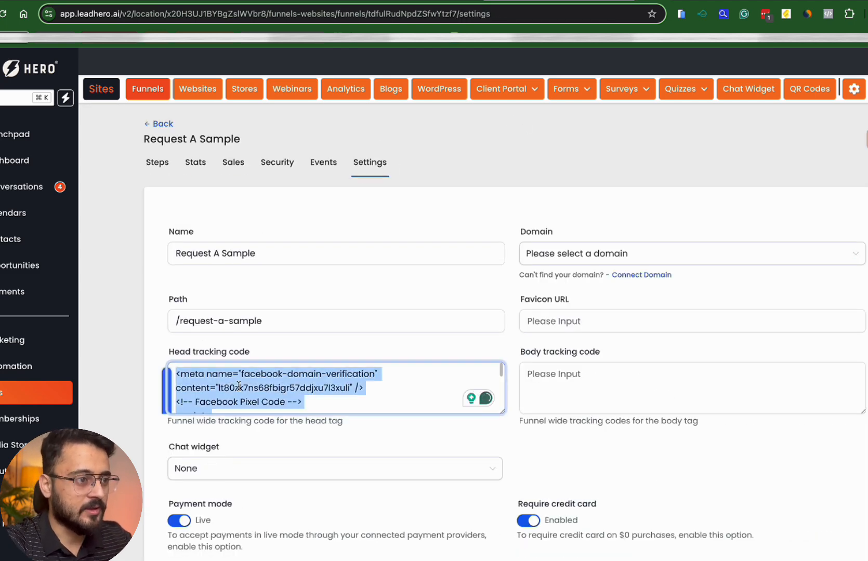
key(BackSpace)
key(ctrl+v)
scroll(312, 442, down, 4)
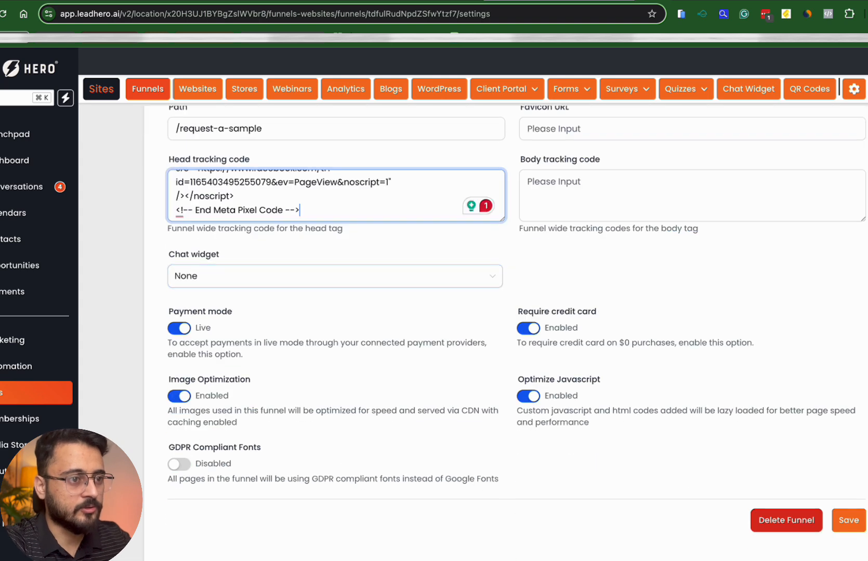
click(843, 528)
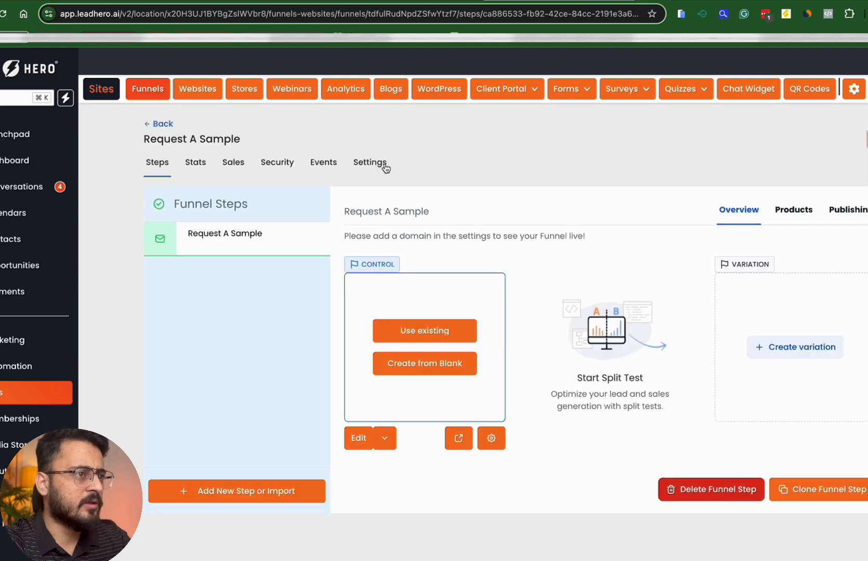
click(172, 125)
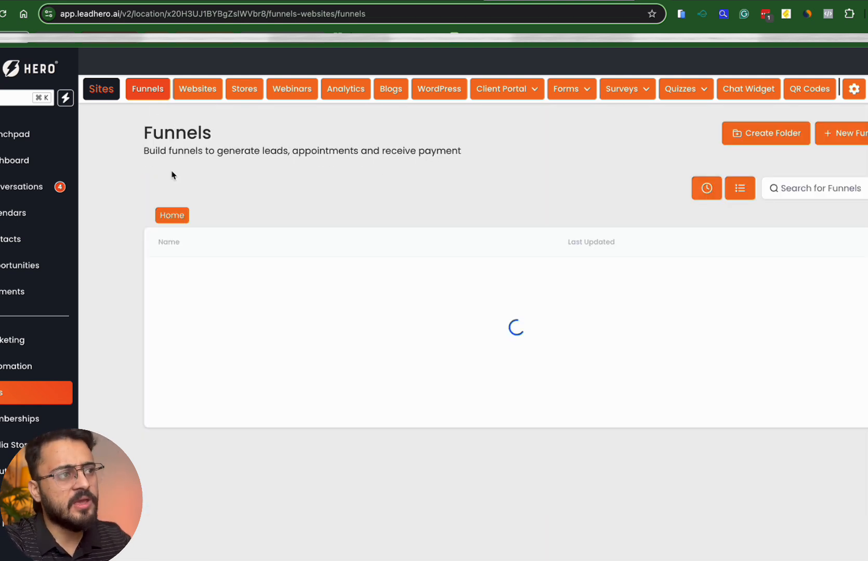
scroll(254, 415, down, 1)
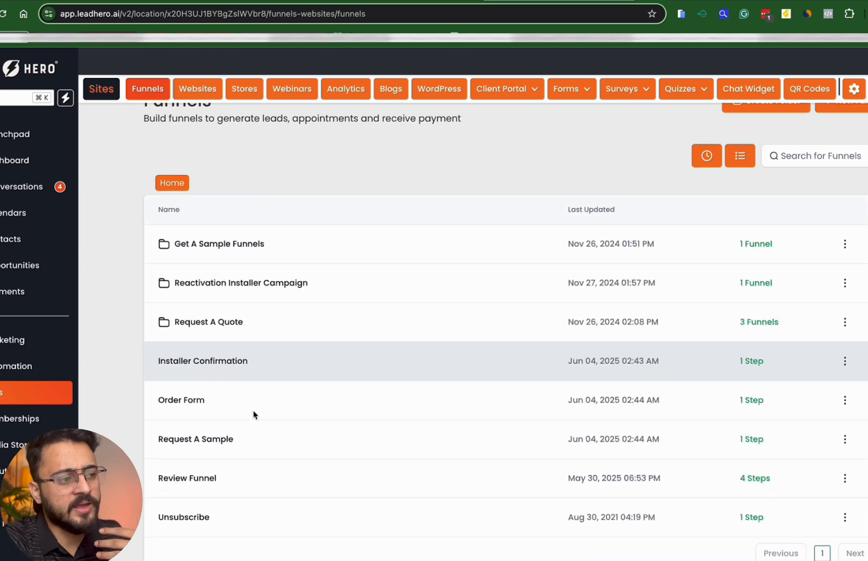
Overwrite the Review Funnel's head tracking code with the Meta Pixel code, save, and go back
click(205, 479)
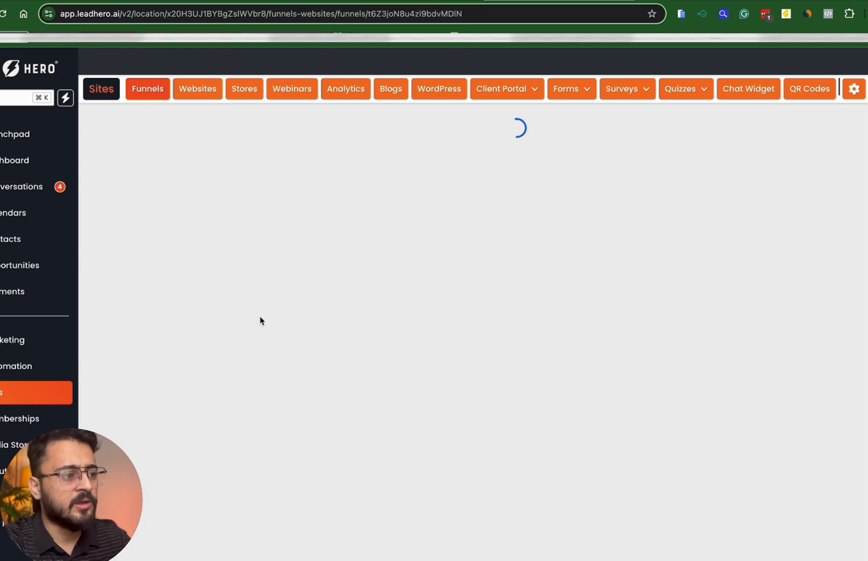
click(371, 163)
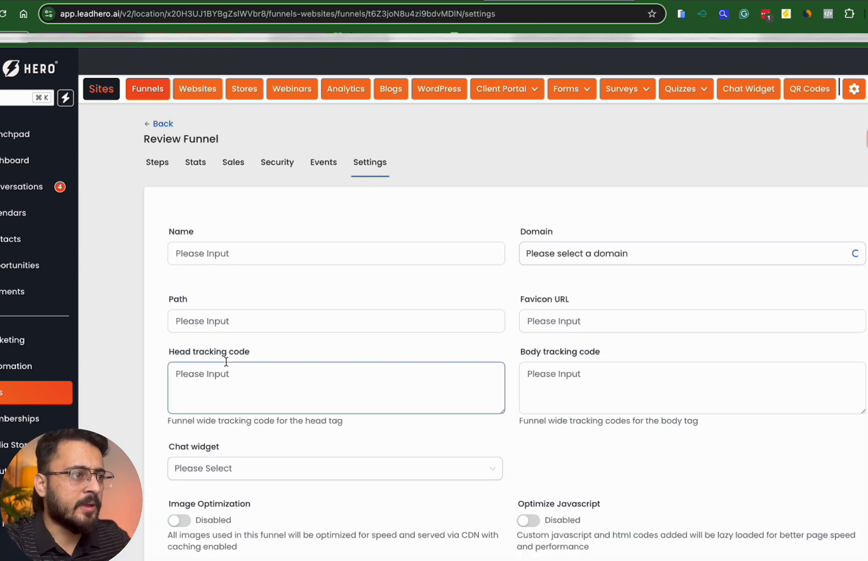
key(ctrl+a)
key(ctrl+v)
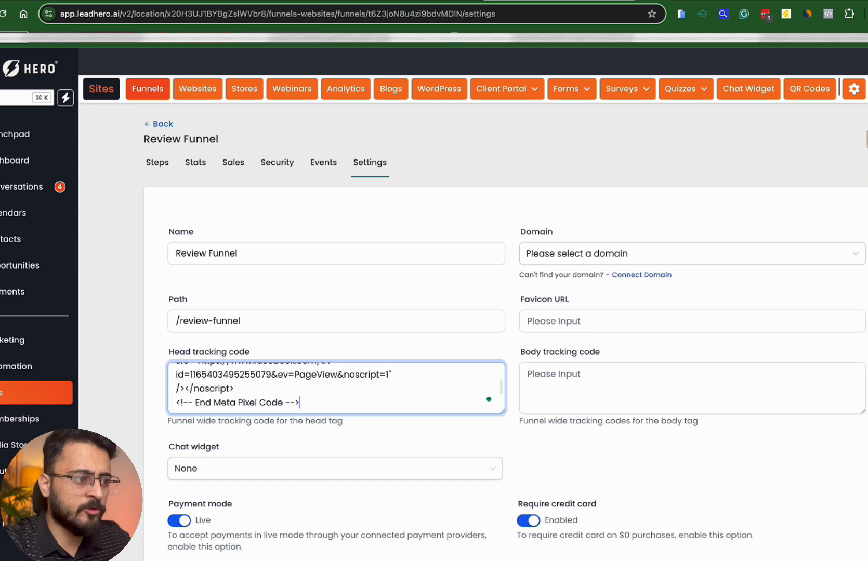
scroll(297, 450, down, 4)
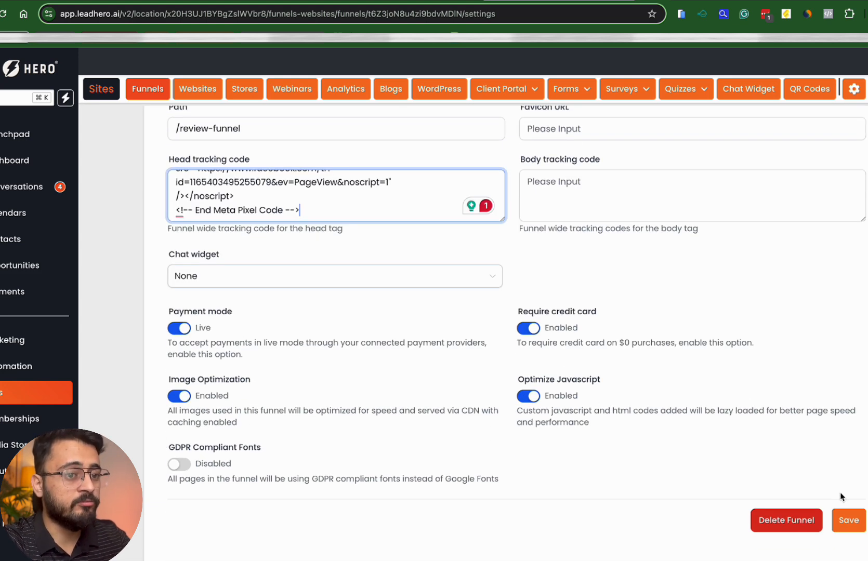
click(848, 520)
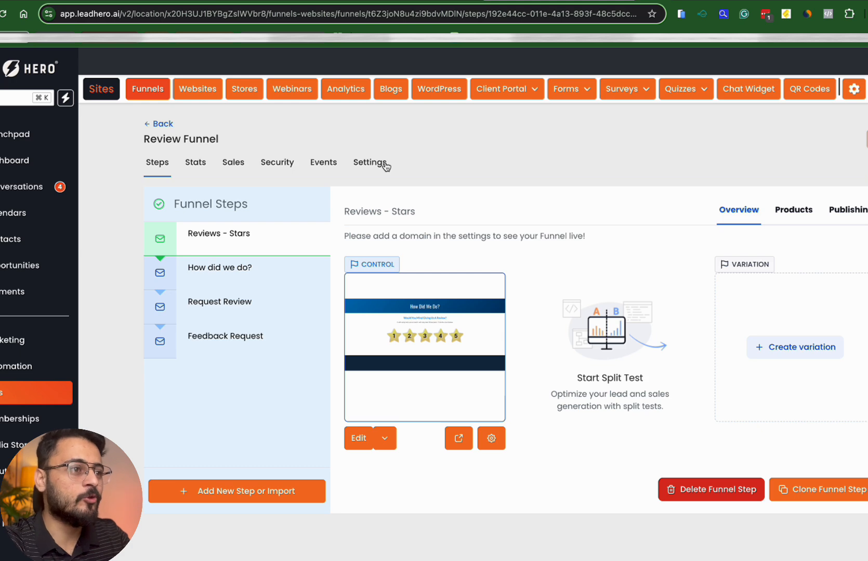
click(146, 126)
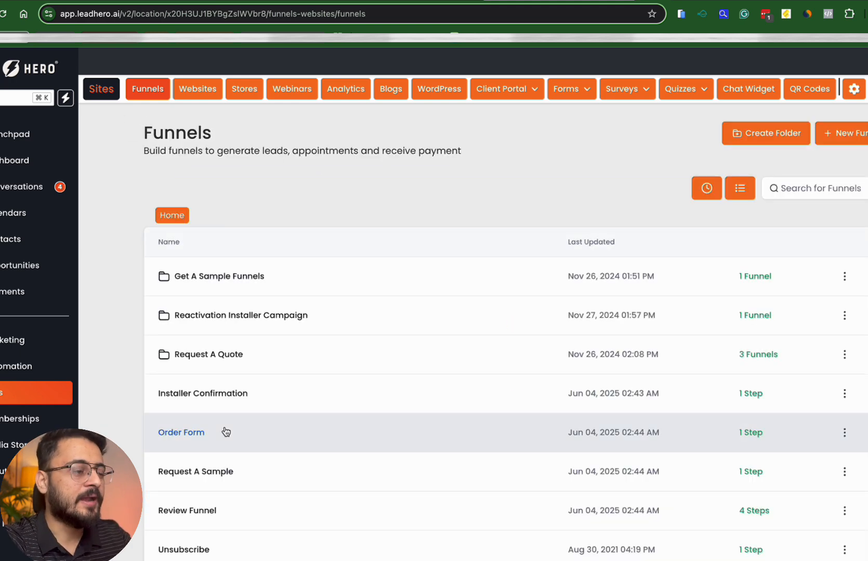
scroll(224, 434, down, 1)
Paste the Meta Pixel code into Unsubscribe's empty head tracking code, then return via Steps to the funnels list
click(187, 515)
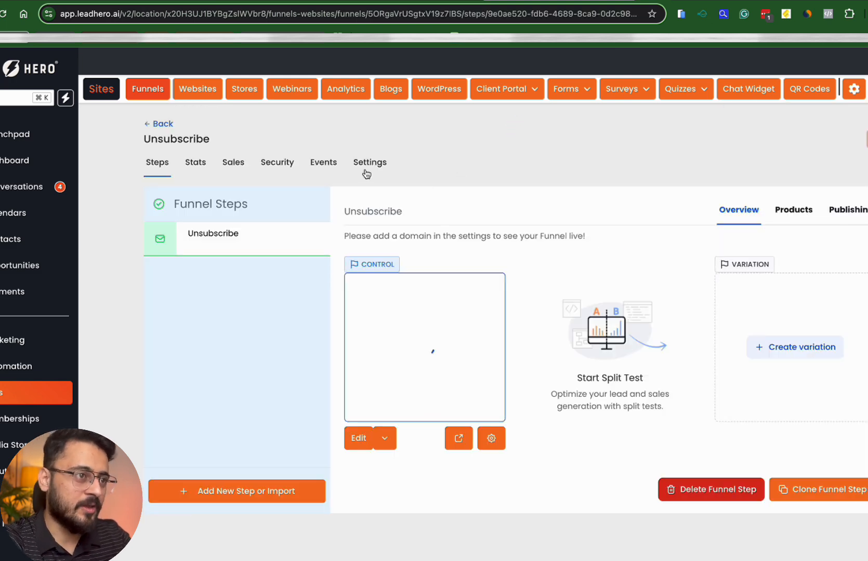
click(370, 162)
click(217, 374)
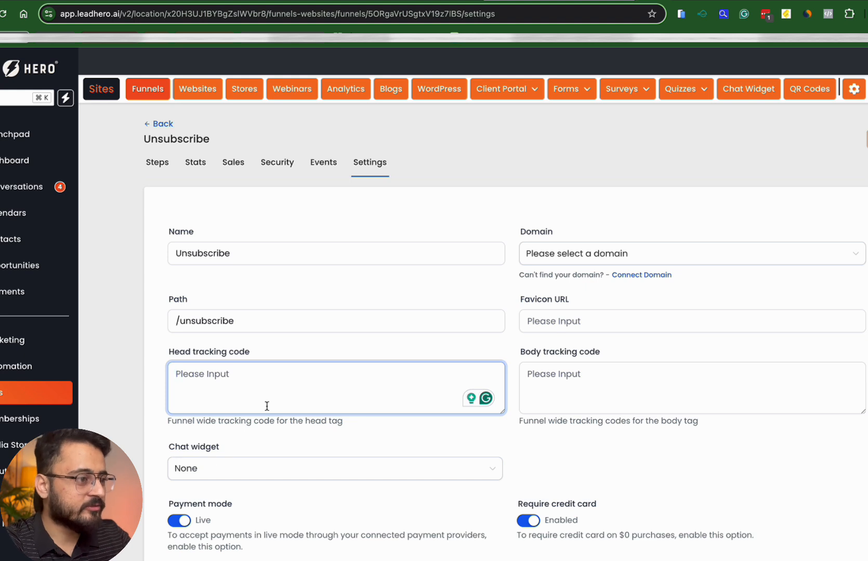
key(super+v)
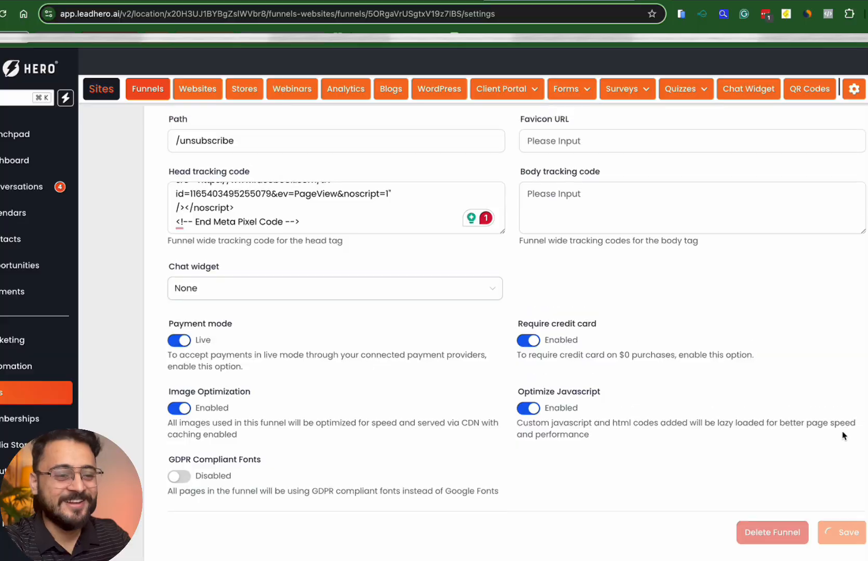
scroll(844, 437, up, 4)
click(149, 146)
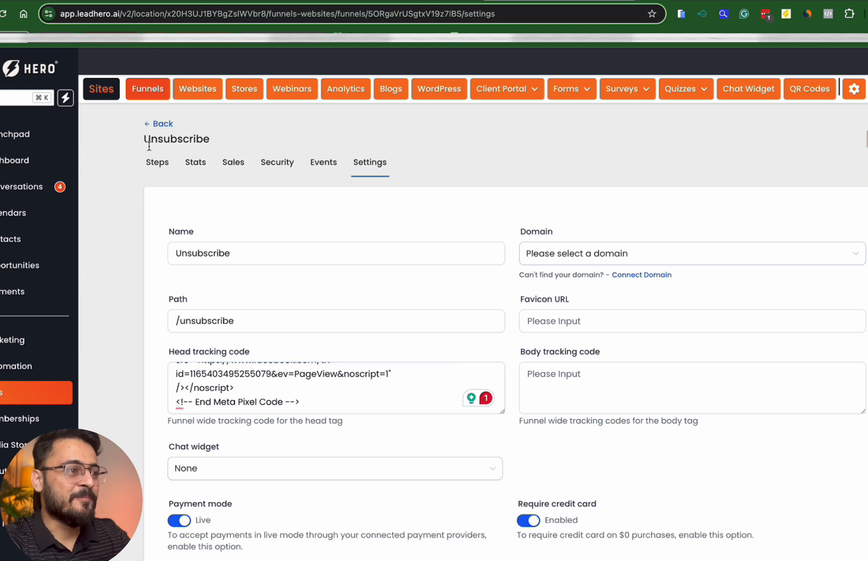
click(157, 163)
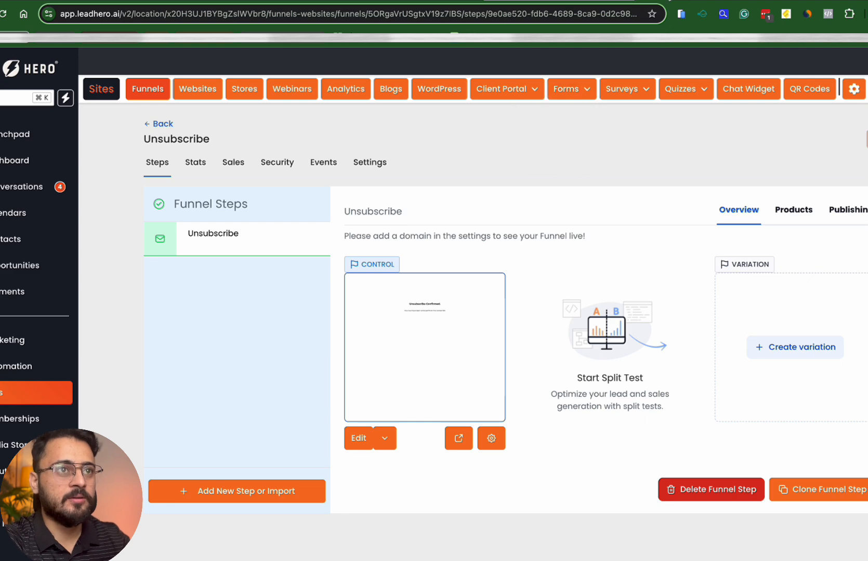
click(151, 124)
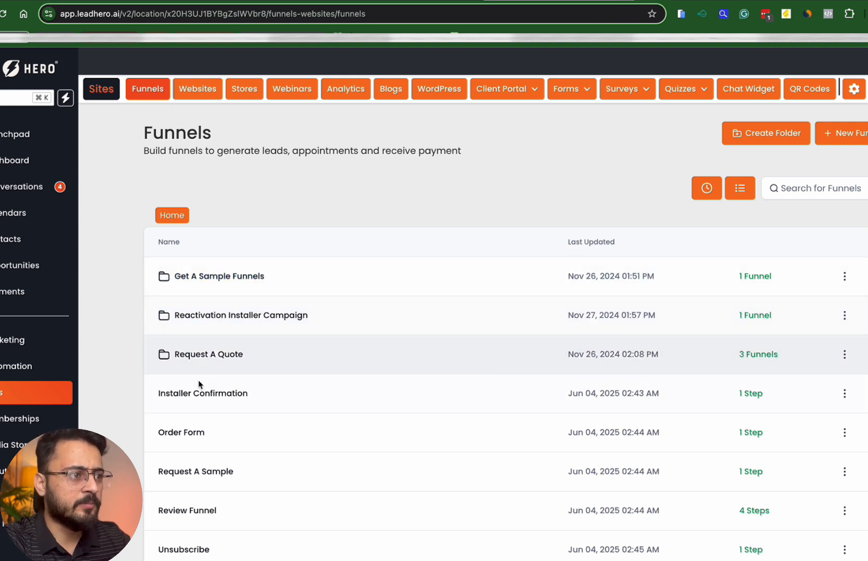
Open the live Request A Quote Funnel page and check its Meta pixel with Pixel Helper
click(207, 354)
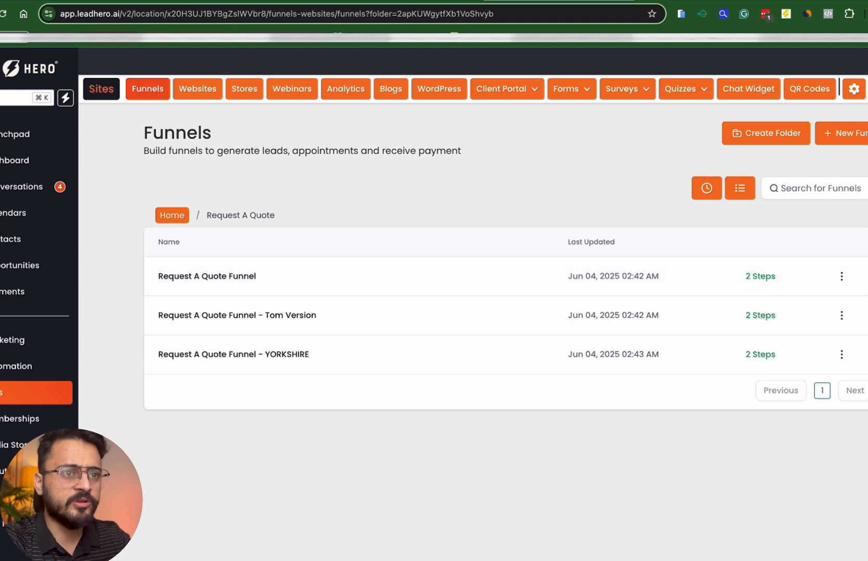
click(841, 276)
click(831, 189)
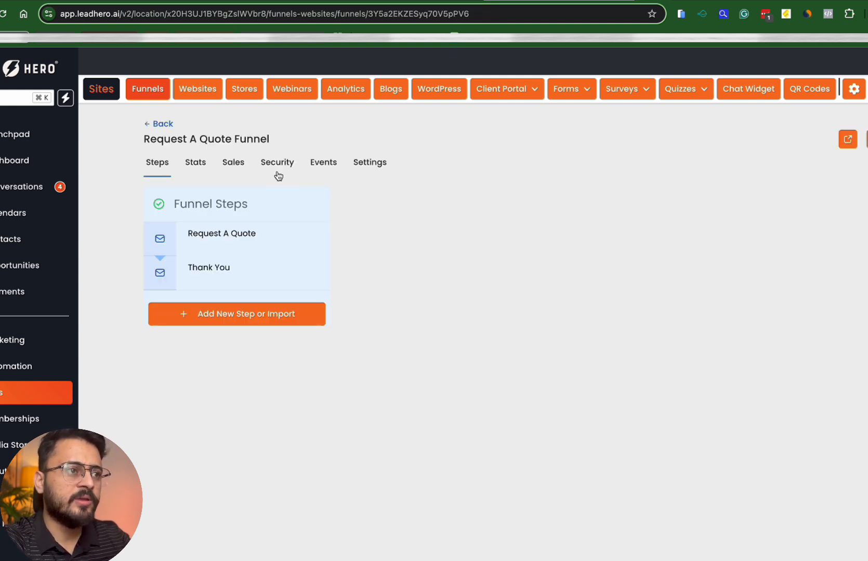
click(848, 140)
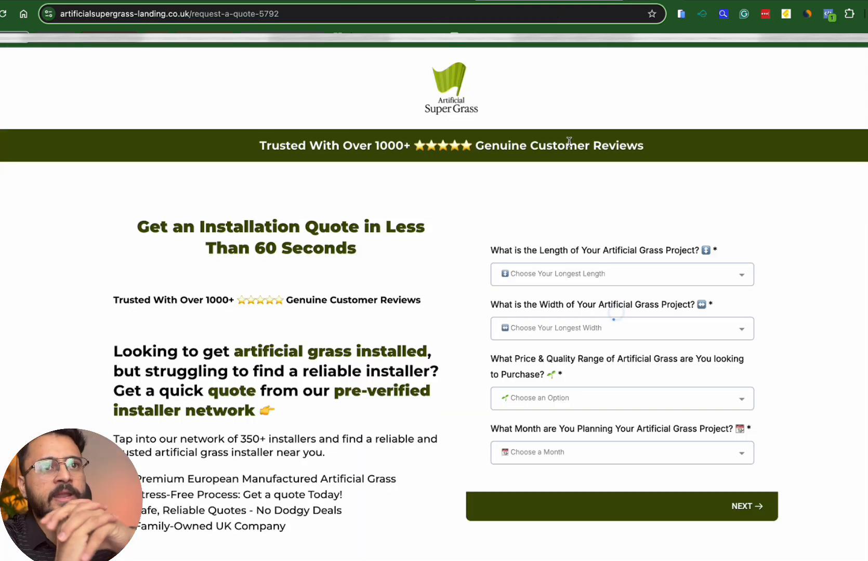
click(827, 15)
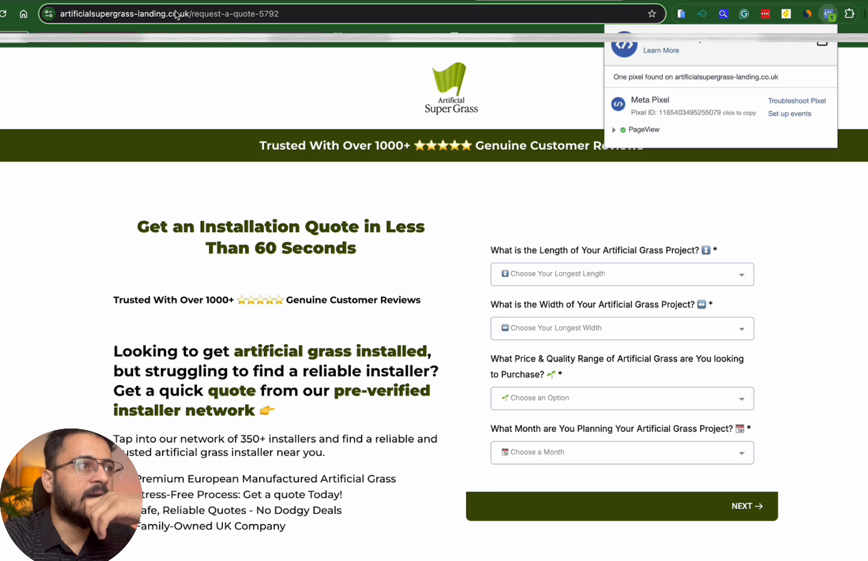
Trim the address to the site's home landing page and confirm the new pixel's PageView fires there
click(196, 14)
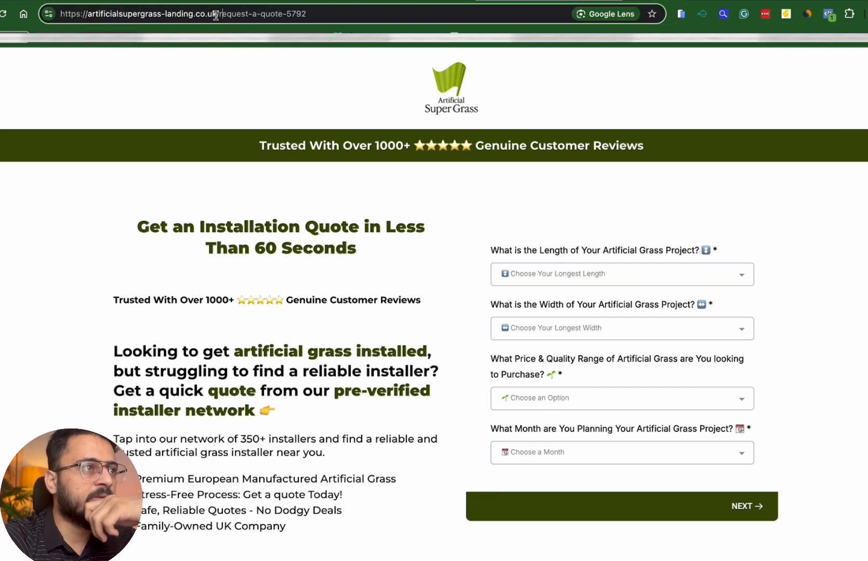
drag(216, 14, 312, 15)
key(BackSpace)
key(Return)
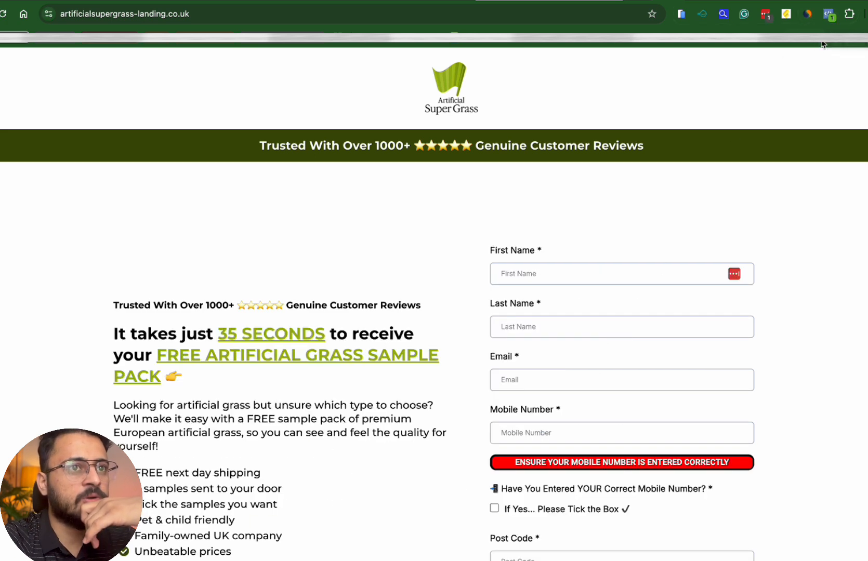
click(829, 15)
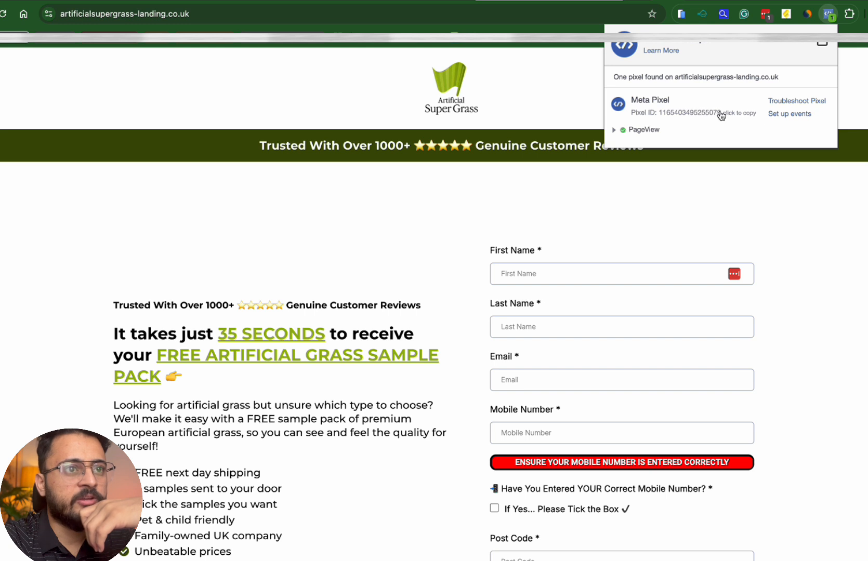
click(567, 179)
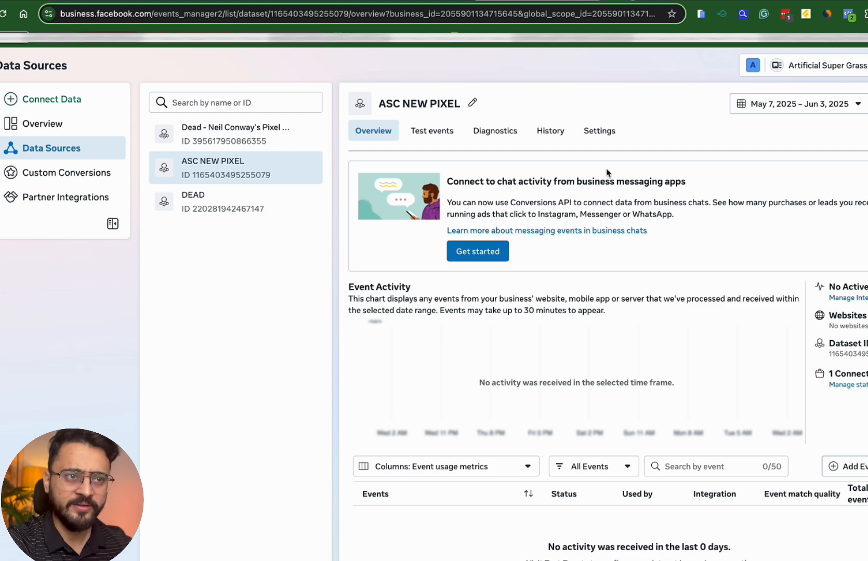
In ASC NEW PIXEL's Settings, launch the event setup tool from the Event setup section
click(578, 126)
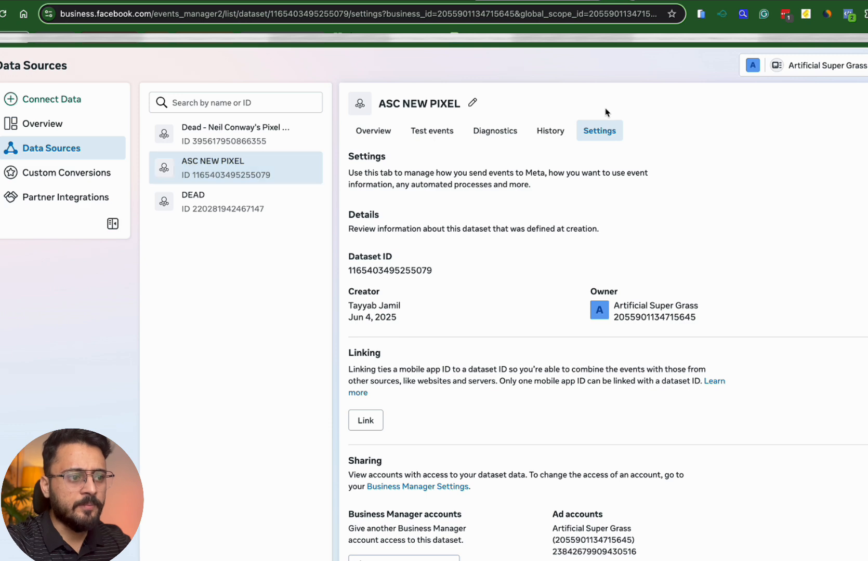
scroll(492, 298, down, 7)
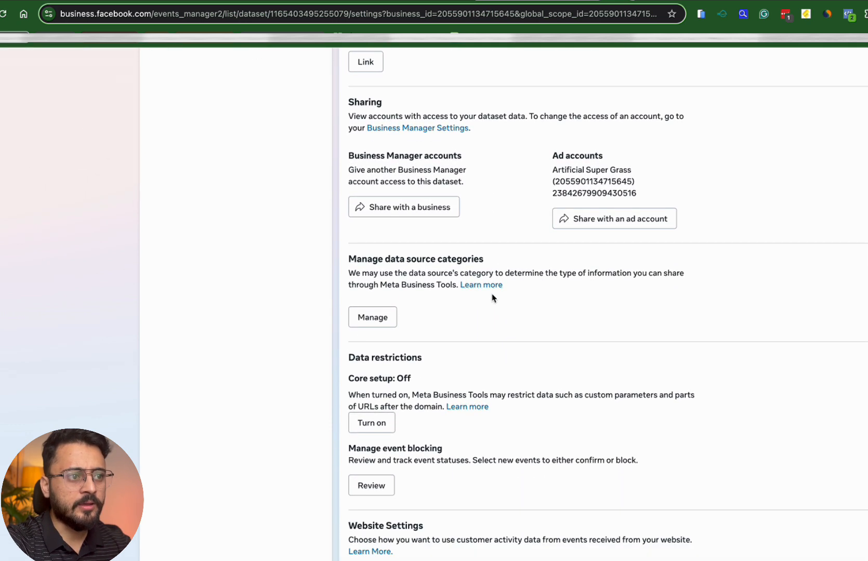
scroll(492, 297, down, 12)
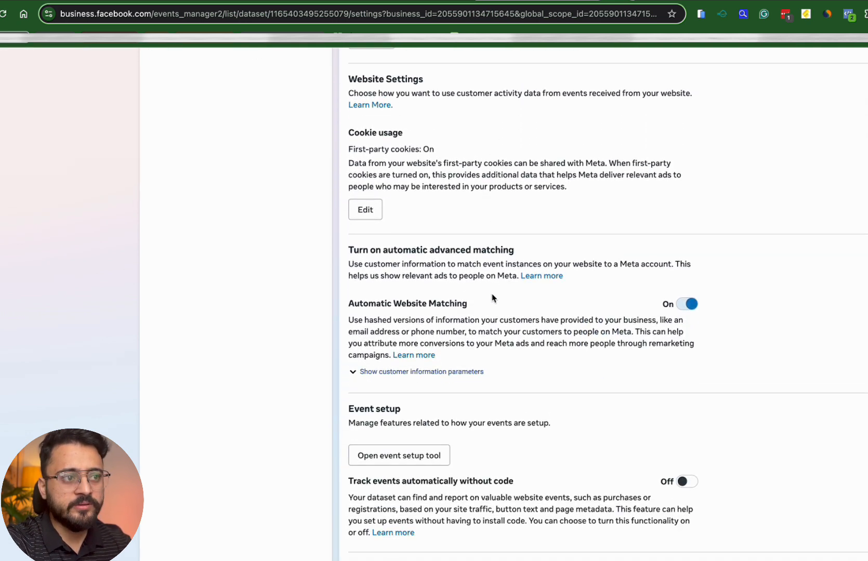
scroll(493, 297, down, 1)
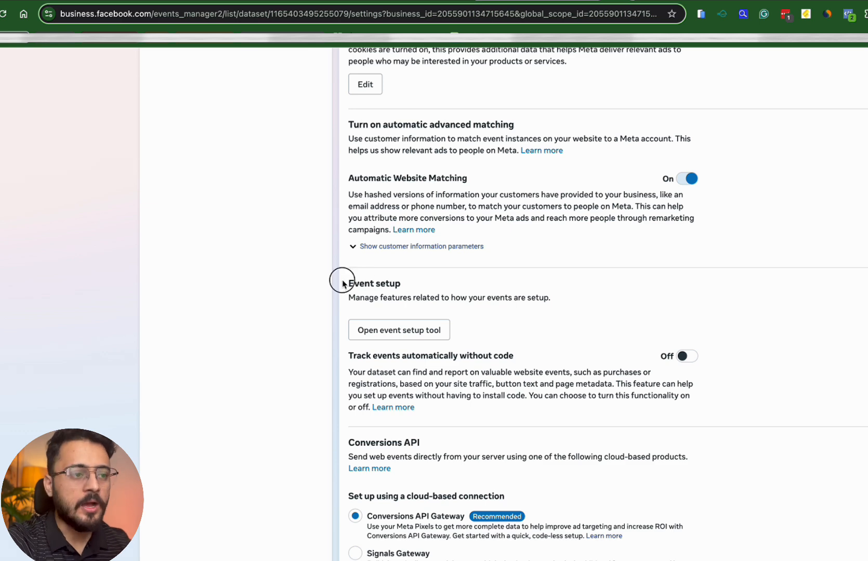
drag(343, 283, 407, 307)
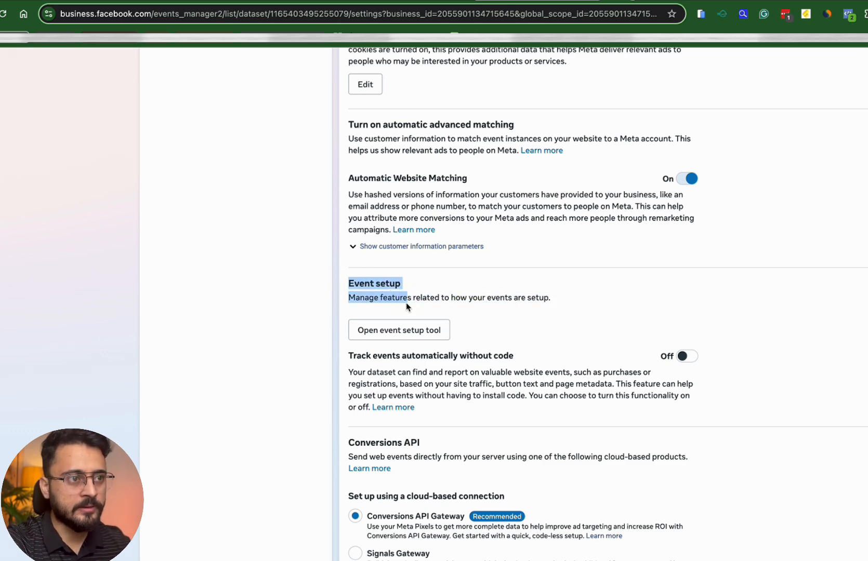
click(403, 330)
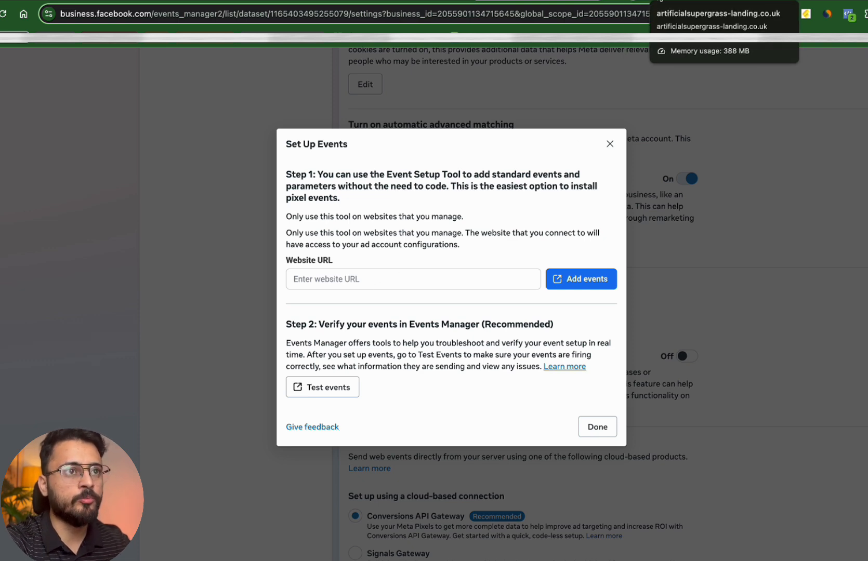
Paste the landing page's address into the Website URL field and attempt to add events
click(660, 1)
key(super+x)
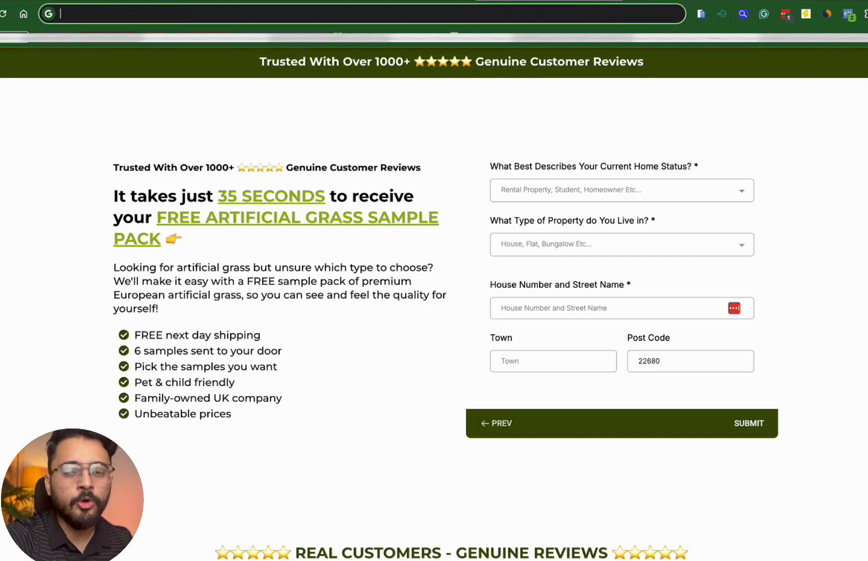
click(552, 1)
click(387, 283)
key(super+v)
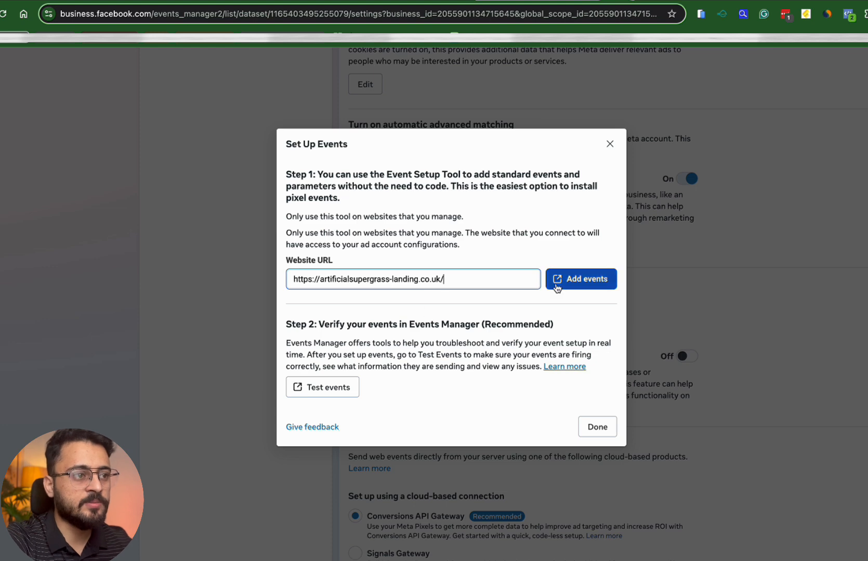
triple_click(356, 281)
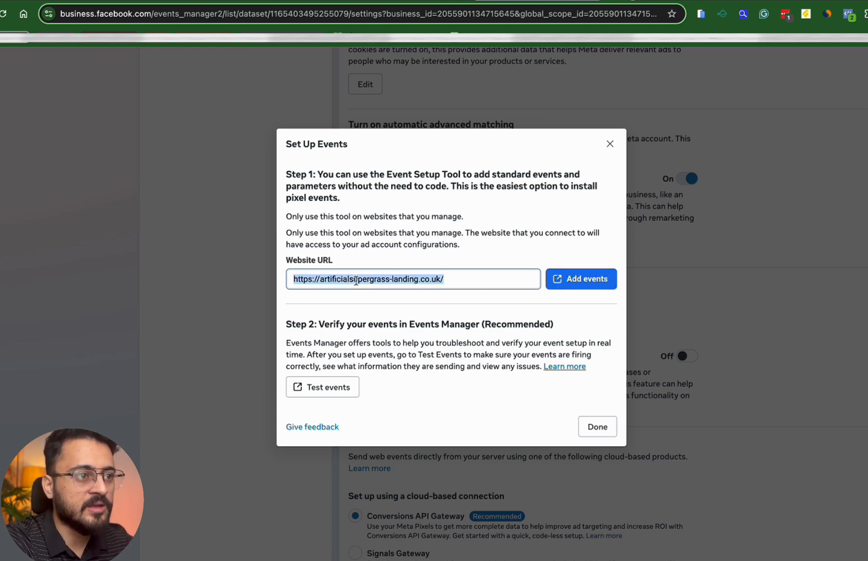
drag(319, 279, 418, 281)
click(418, 281)
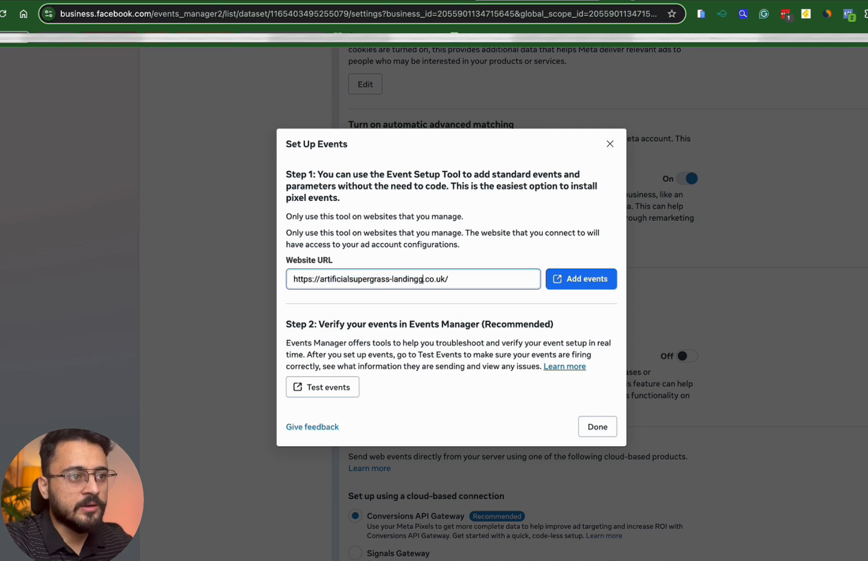
click(579, 278)
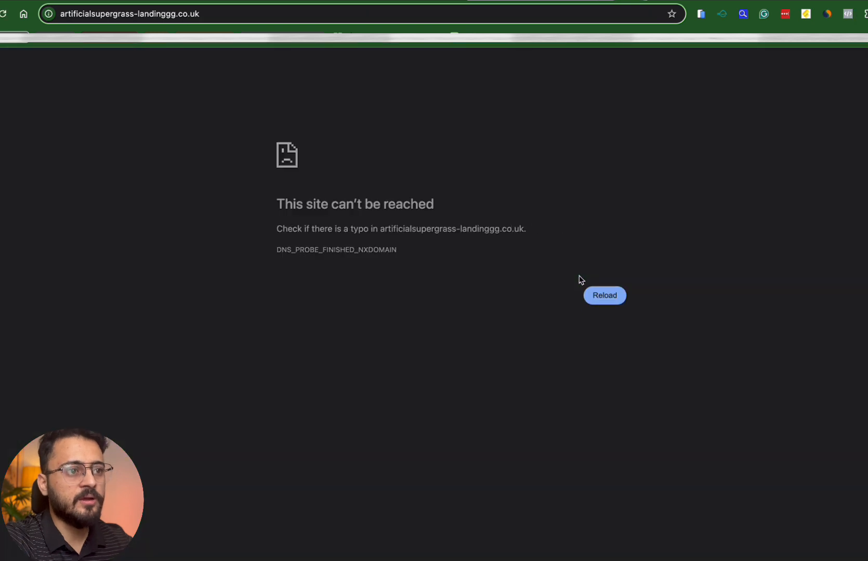
click(604, 1)
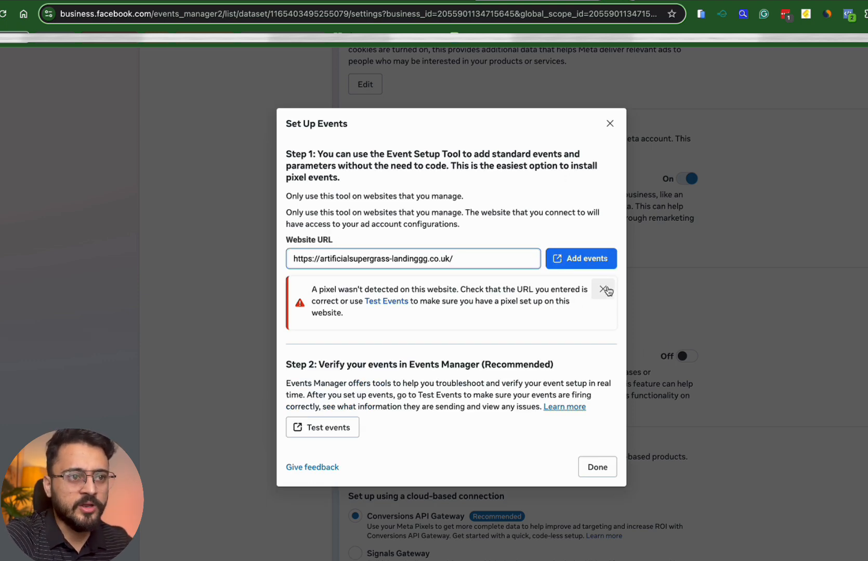
click(495, 255)
key(super+a)
key(super+v)
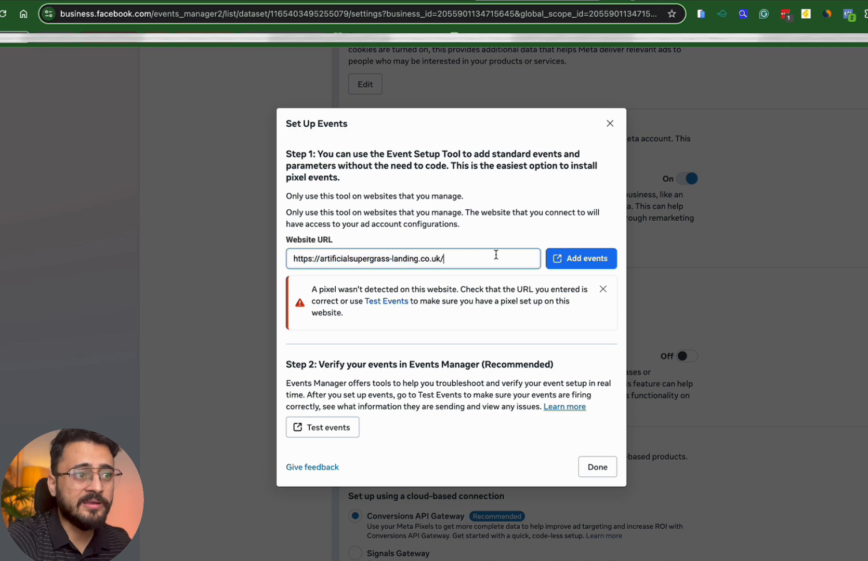
click(566, 263)
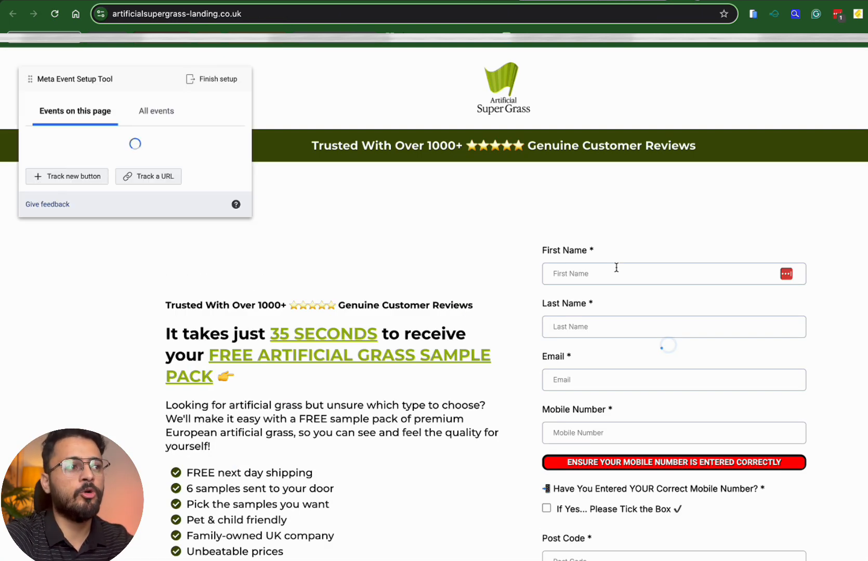
Track the form's NEXT button as a View Content event without a value
scroll(576, 320, down, 8)
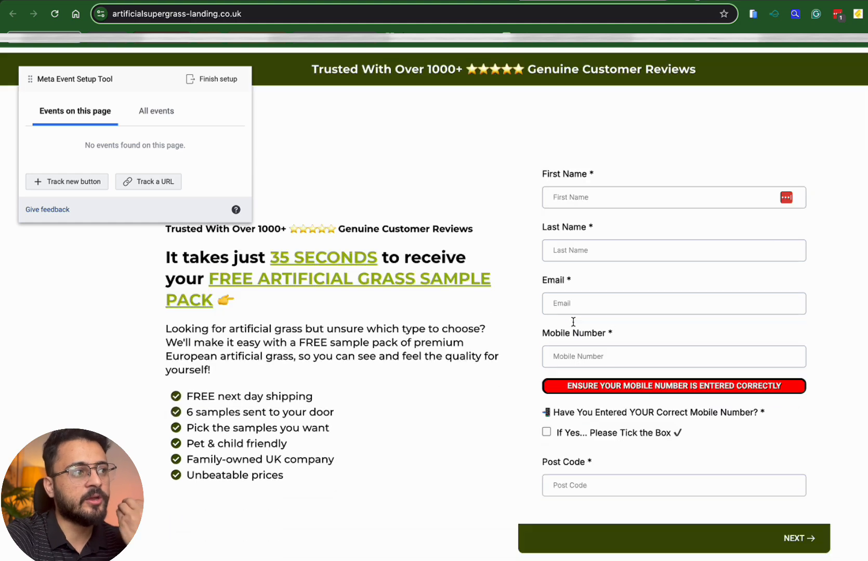
scroll(405, 274, up, 1)
scroll(405, 274, up, 3)
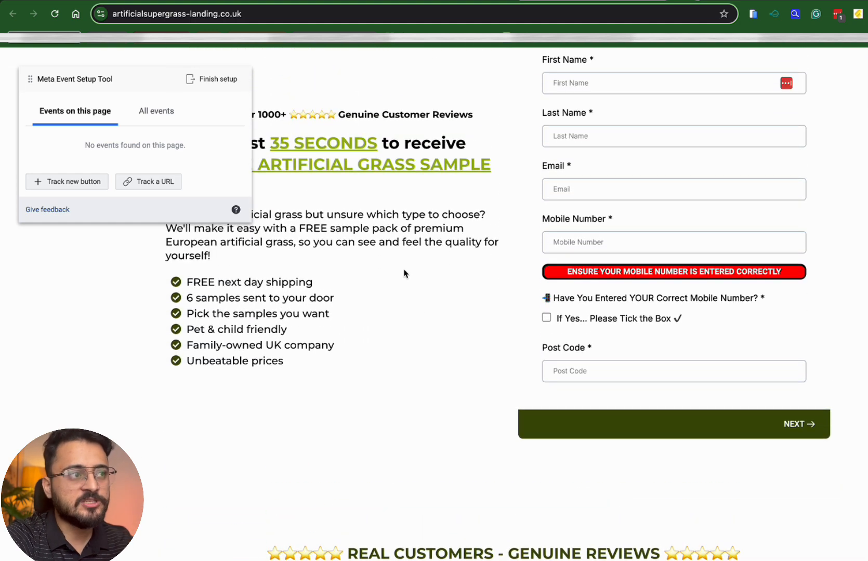
click(52, 181)
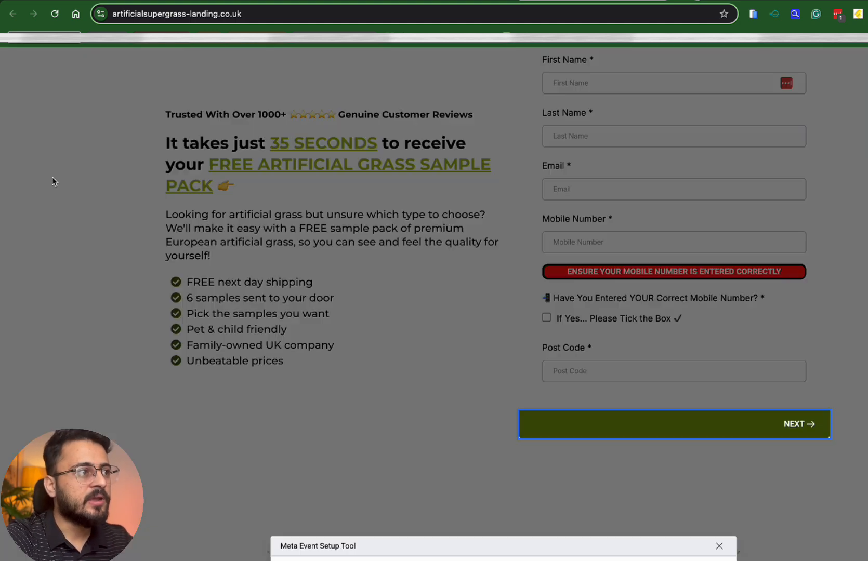
click(710, 425)
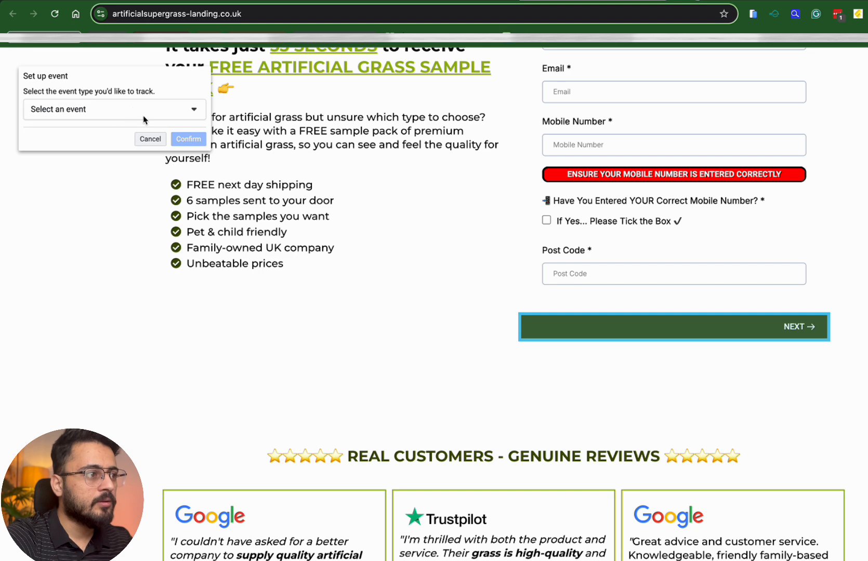
click(142, 113)
scroll(102, 233, down, 5)
scroll(102, 232, down, 5)
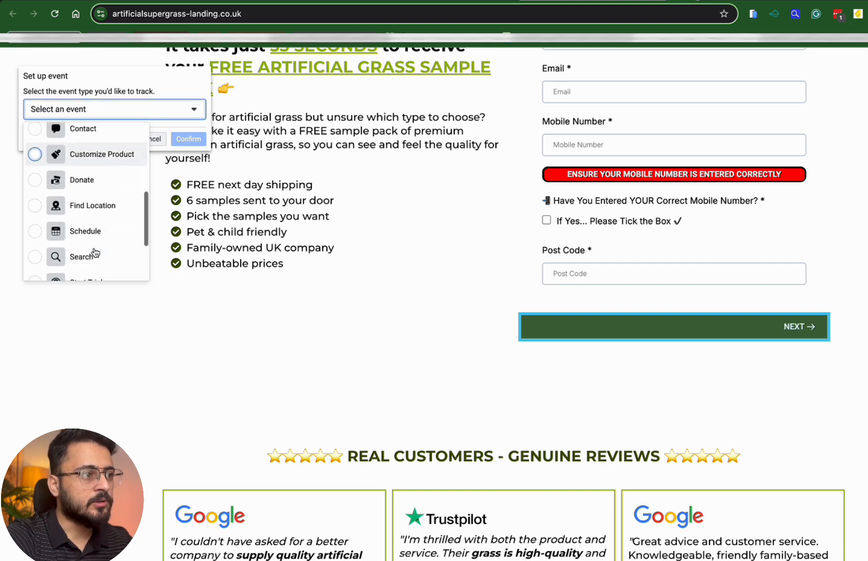
click(95, 266)
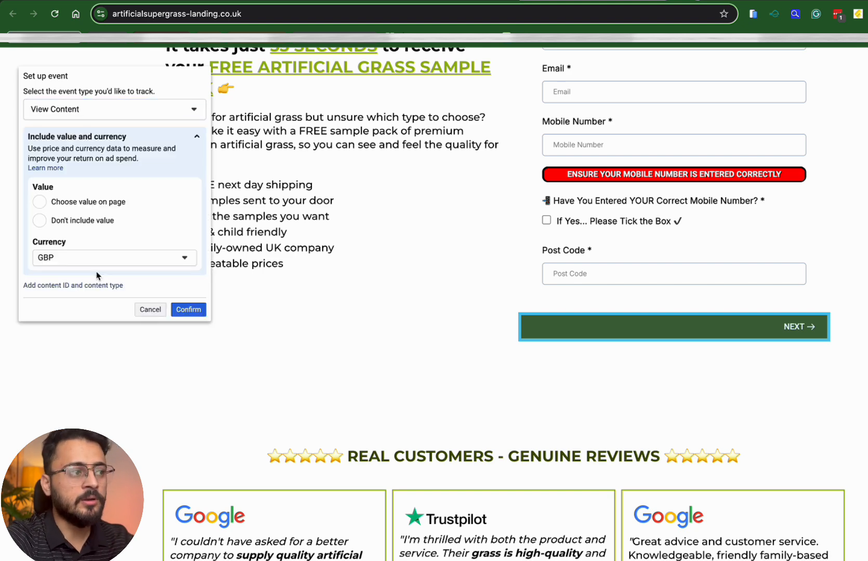
click(78, 218)
click(196, 310)
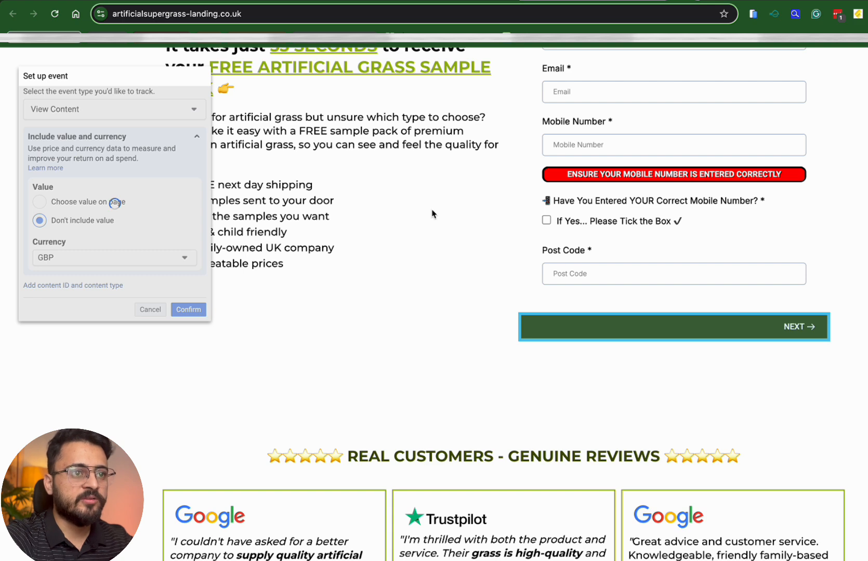
Autofill the quote form's contact details and e-mail, then advance to project details
scroll(434, 214, up, 4)
click(664, 173)
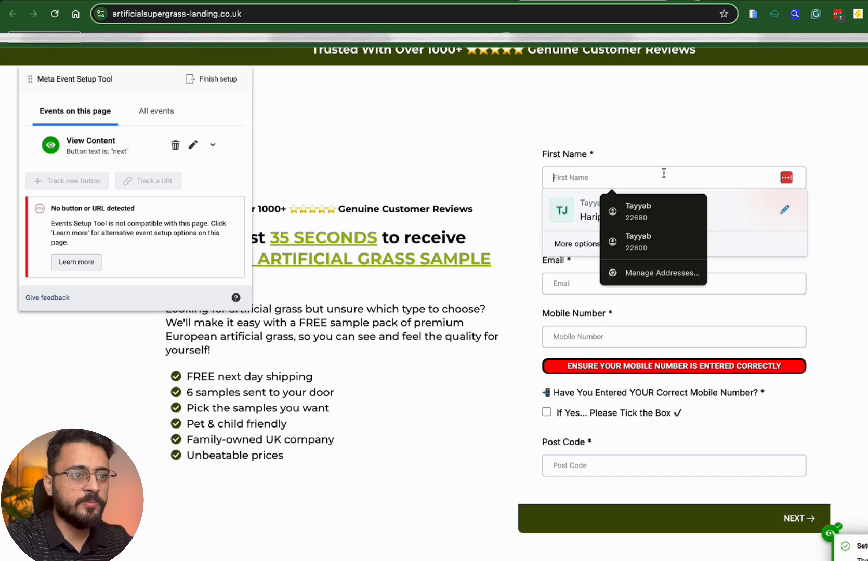
click(637, 210)
click(589, 281)
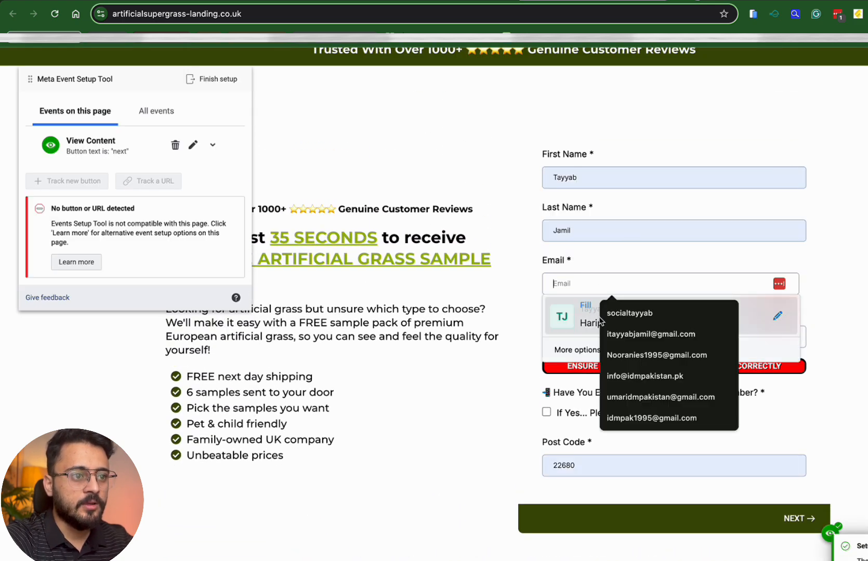
click(620, 335)
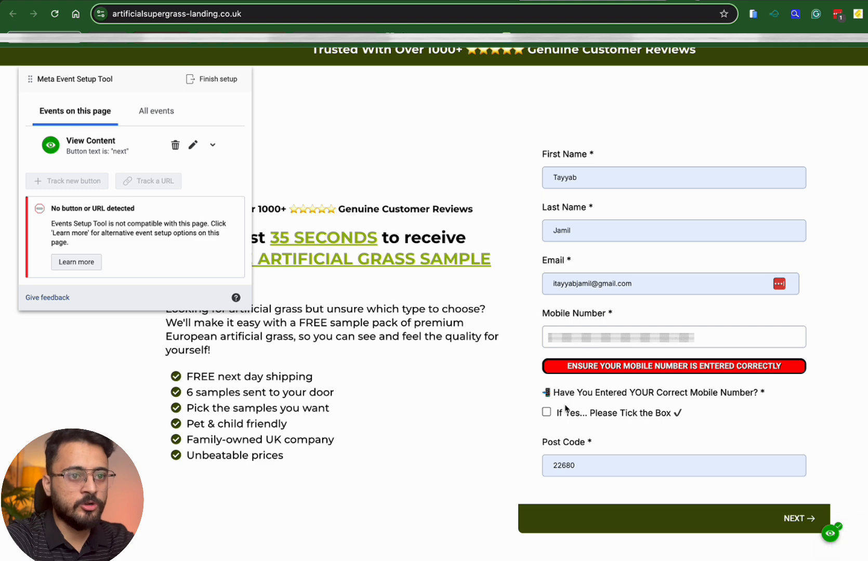
click(792, 519)
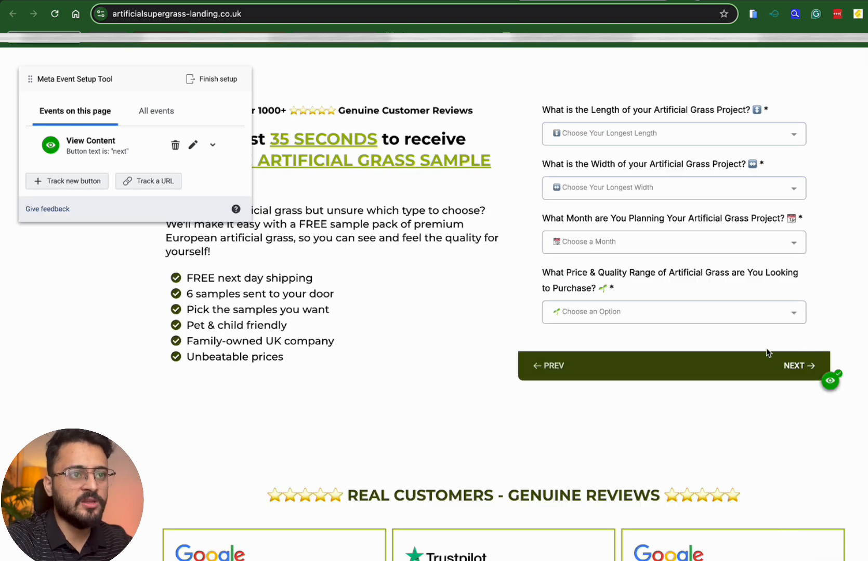
Set project details to 1m Long, 1m Wide, January, and open the price and quality range options
scroll(738, 343, up, 1)
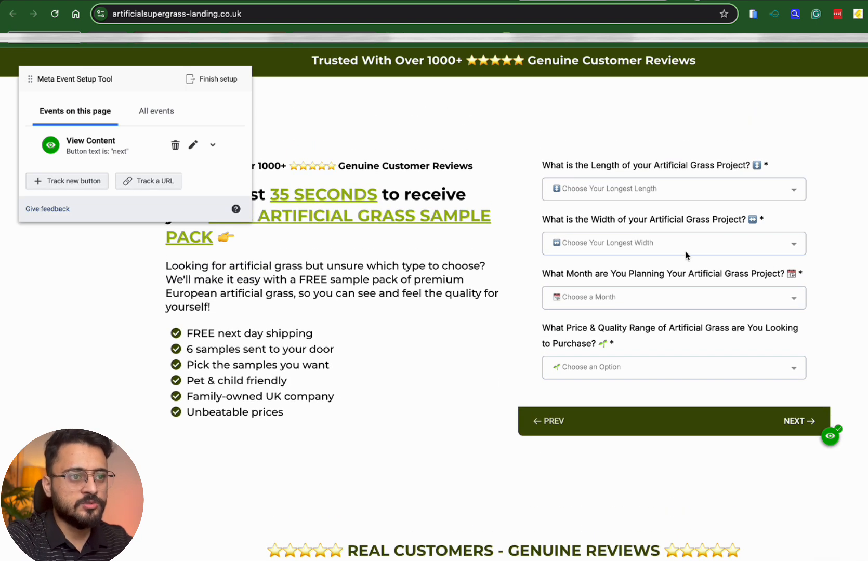
scroll(686, 255, up, 1)
click(666, 244)
click(640, 265)
click(651, 298)
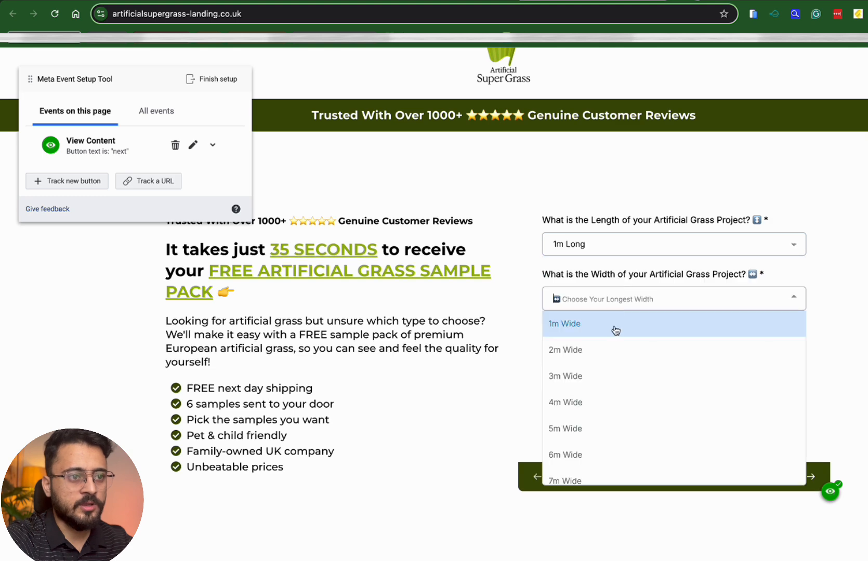
click(616, 330)
click(617, 354)
click(621, 382)
click(621, 421)
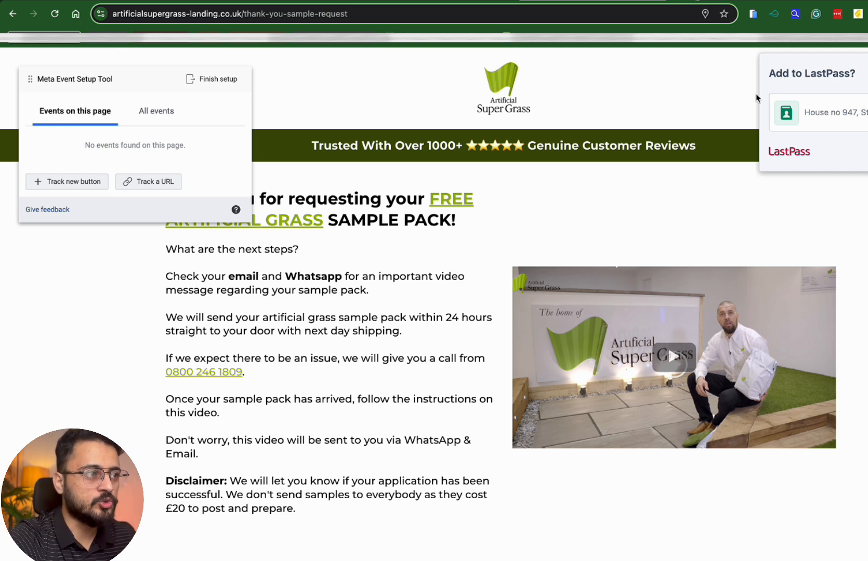
Track the quote thank-you page URL as a Lead event and verify it fires alongside PageView
click(866, 14)
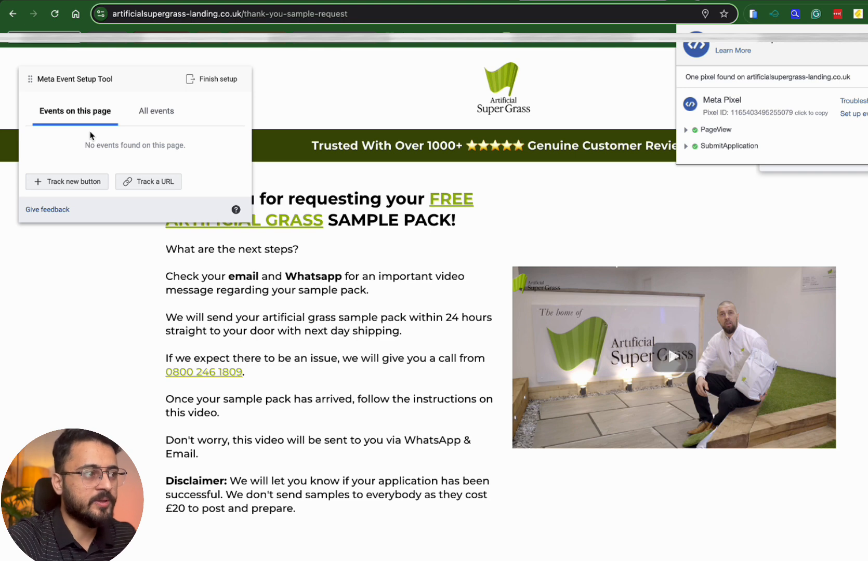
click(158, 183)
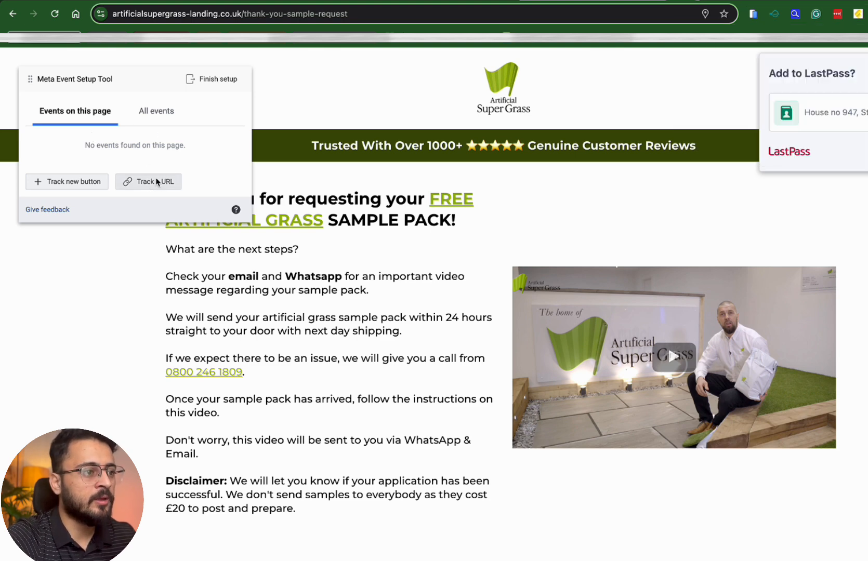
click(156, 182)
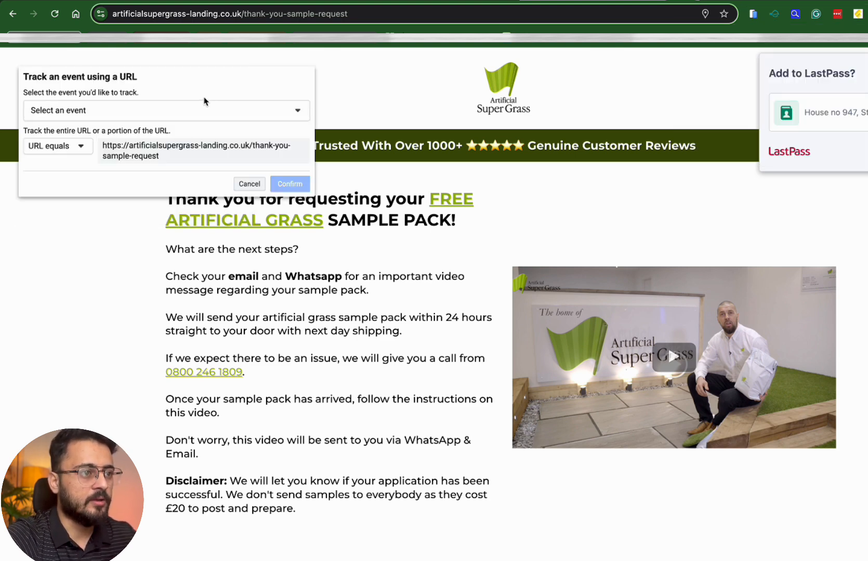
click(166, 111)
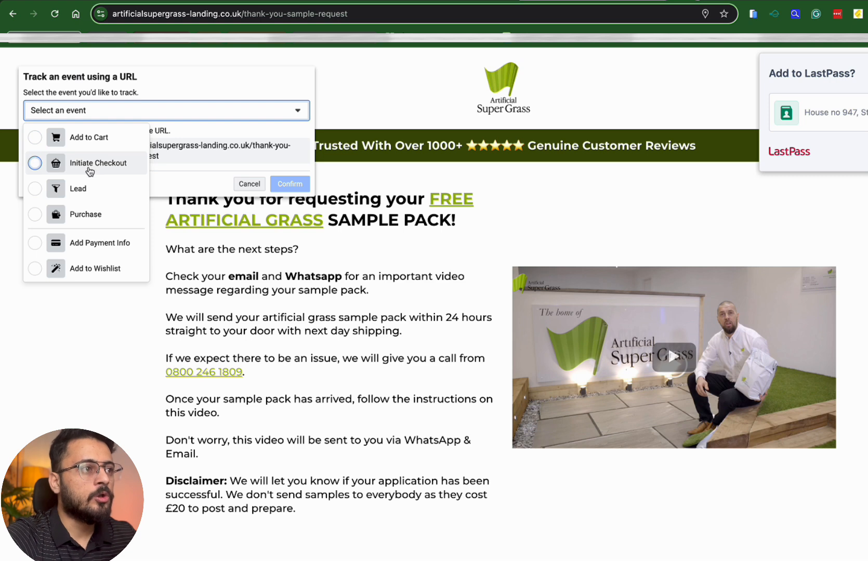
click(70, 190)
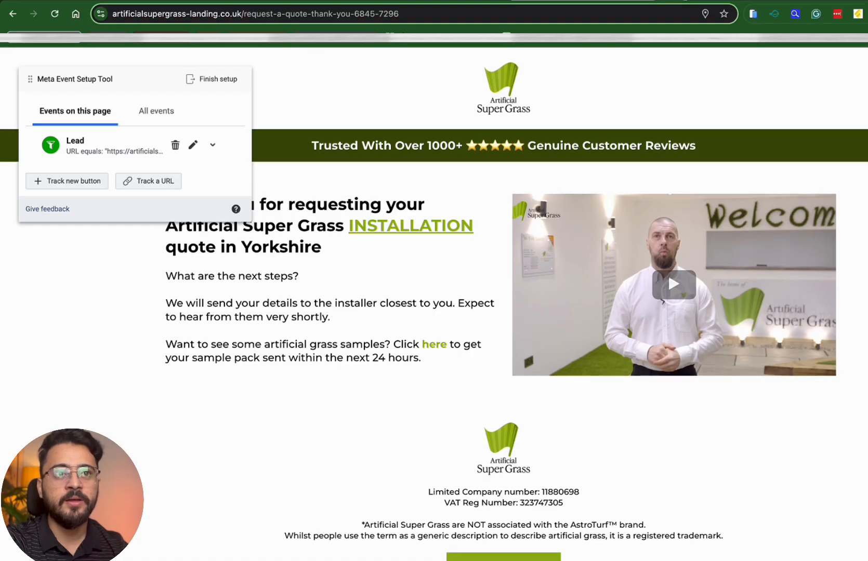
click(866, 14)
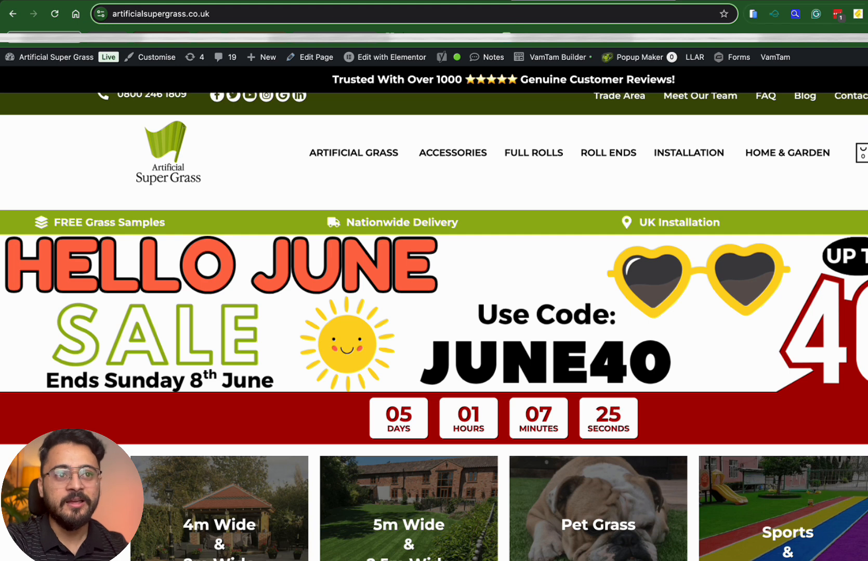
Check the main artificialsupergrass.co.uk homepage for a Meta pixel, then reload it
click(867, 14)
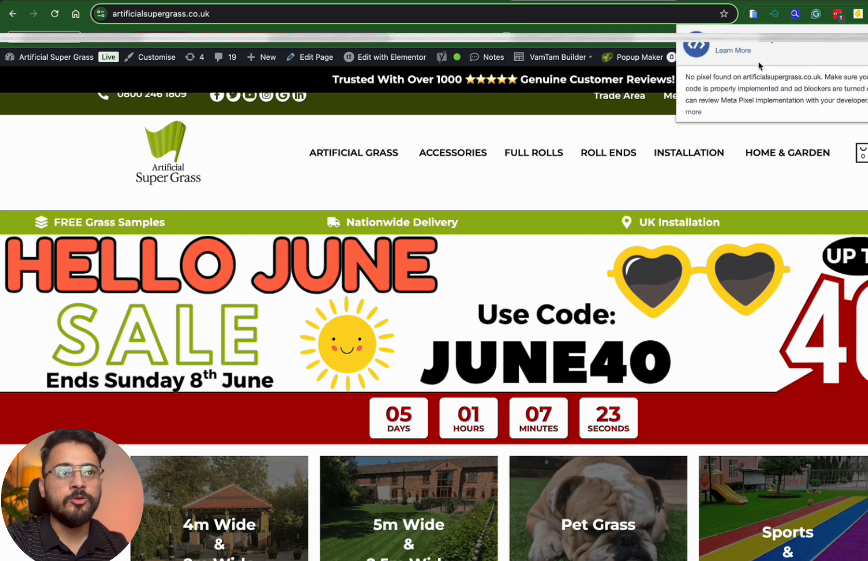
click(55, 14)
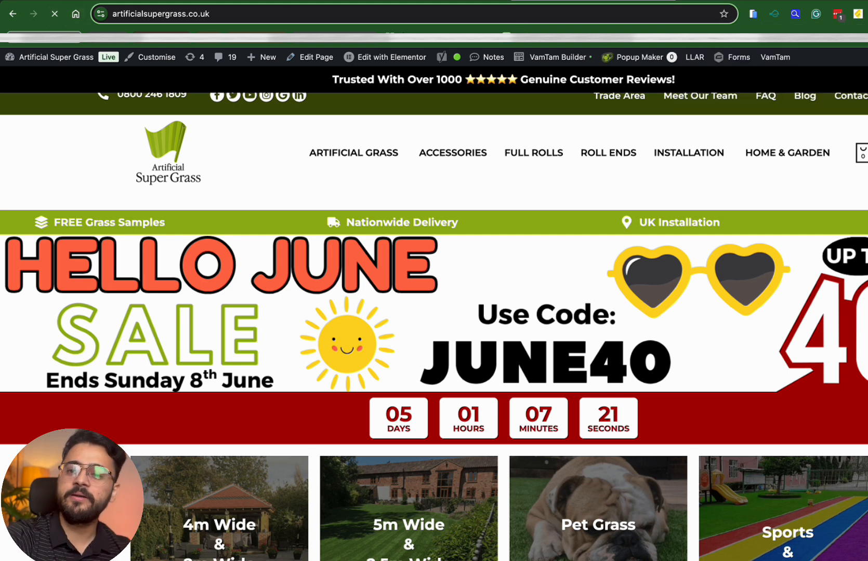